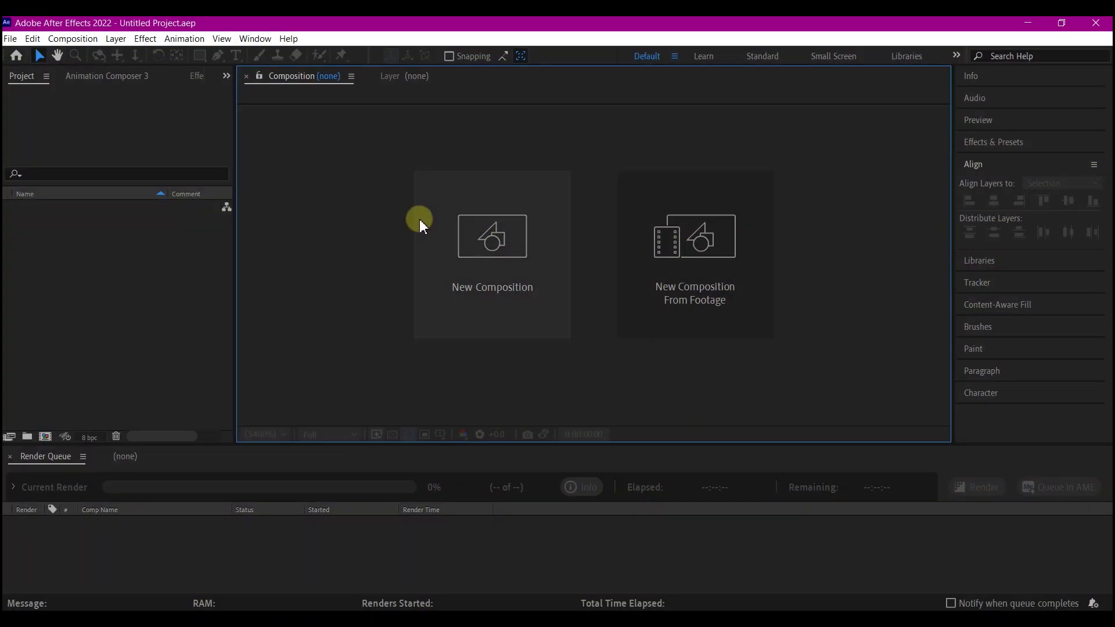
# Create a new composition with the HDTV 1080 29.97 preset and a 10-second duration.
pyautogui.click(487, 238)
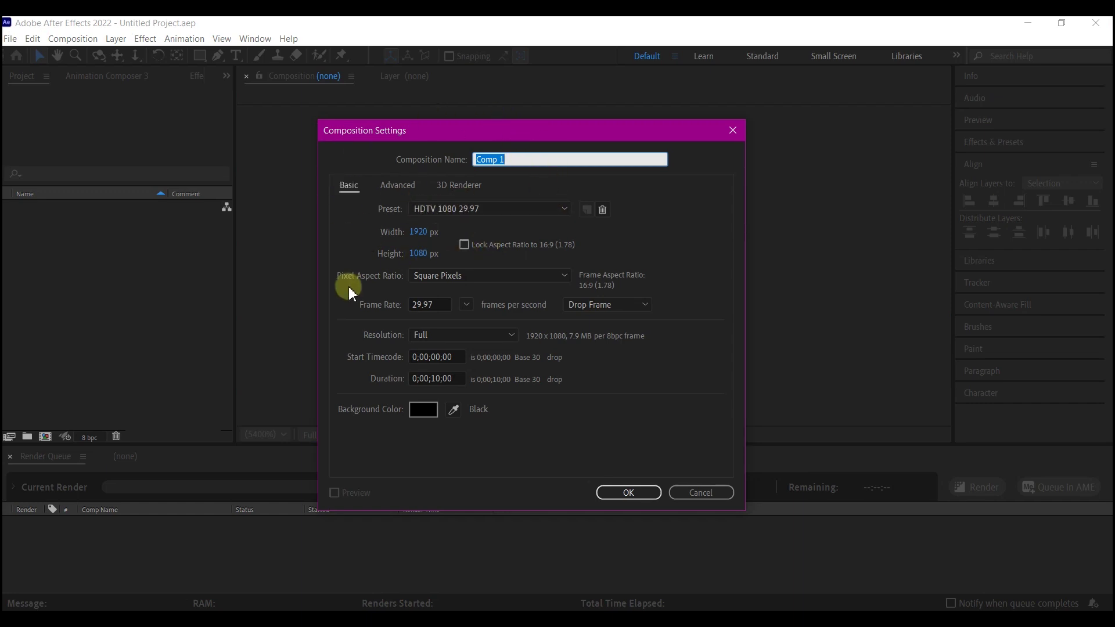
pyautogui.click(640, 490)
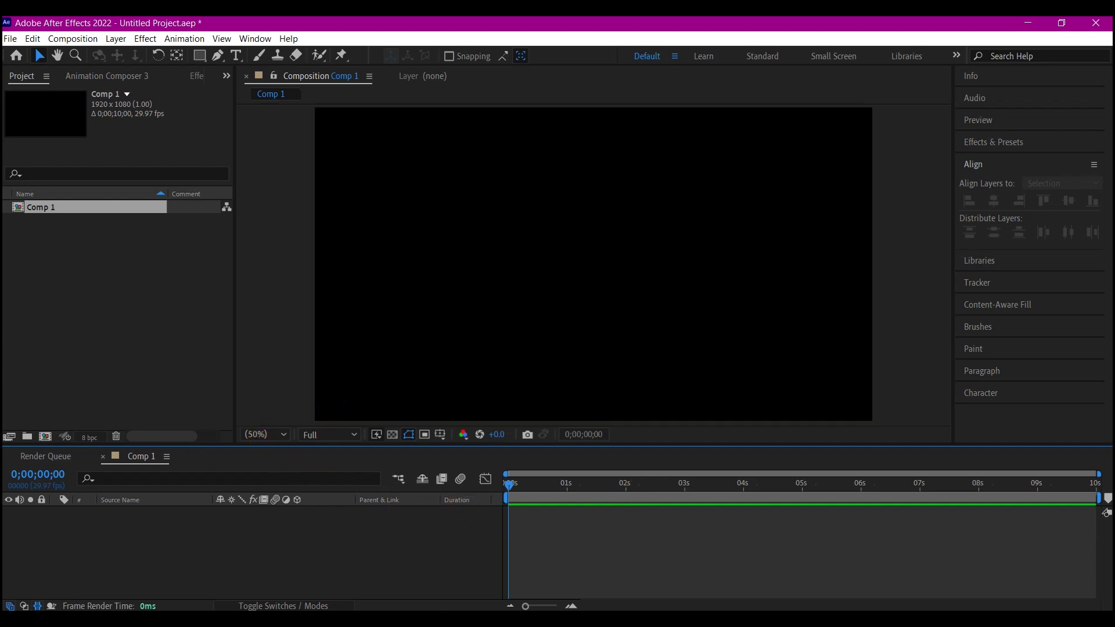
# Import Purple Logo Fashion.ai from the sawing folder as a Composition with Document Size footage dimensions.
pyautogui.moveTo(333, 615)
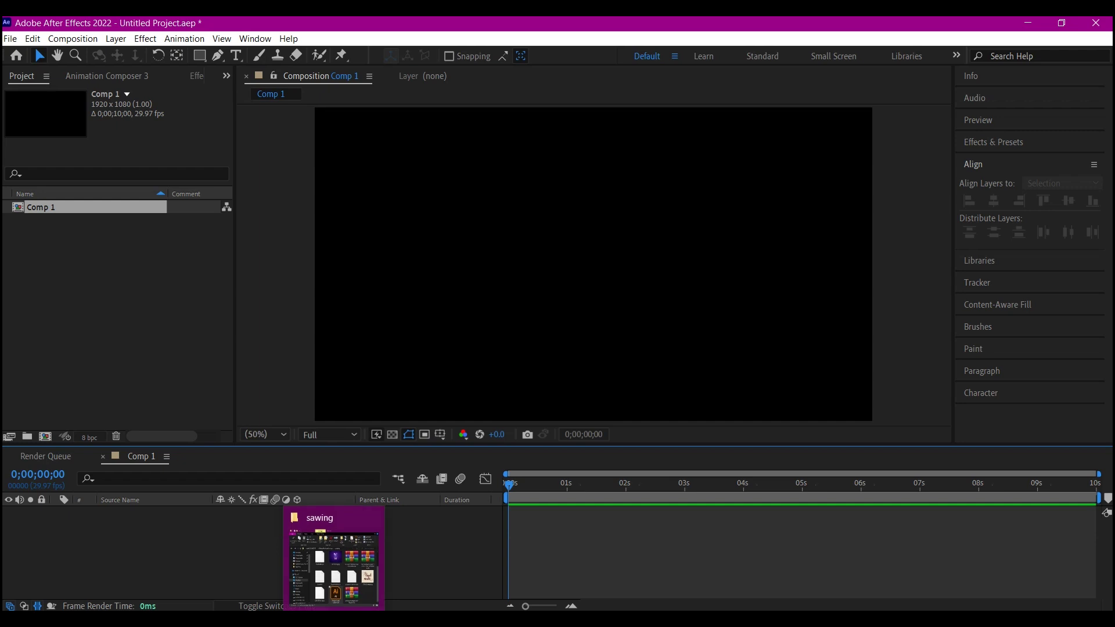
pyautogui.click(365, 576)
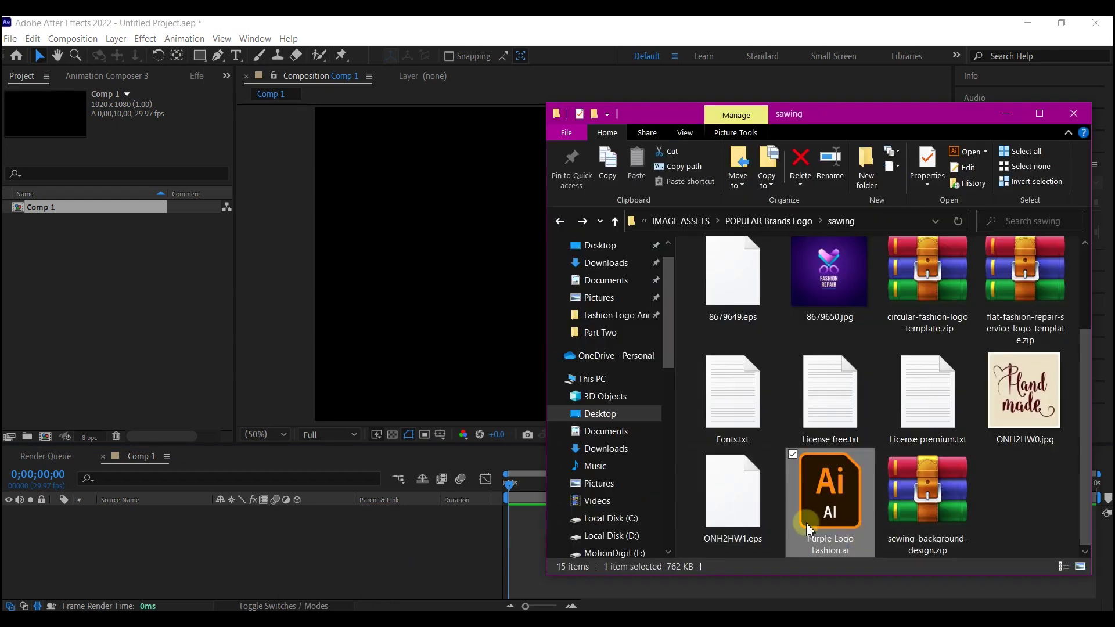
pyautogui.moveTo(827, 511); pyautogui.dragTo(135, 329)
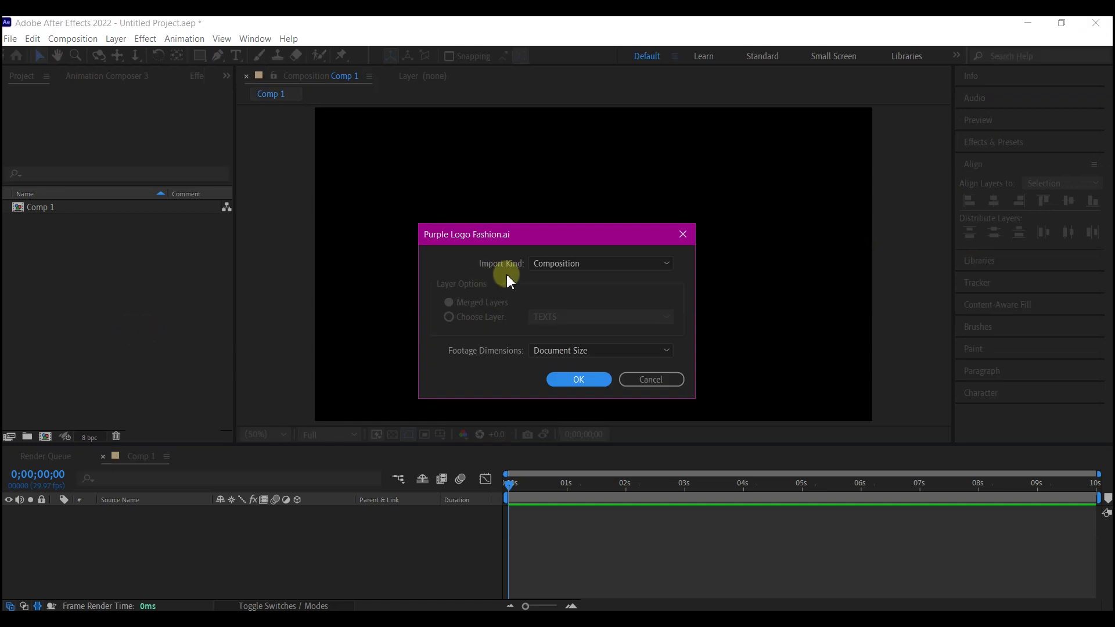
pyautogui.click(579, 263)
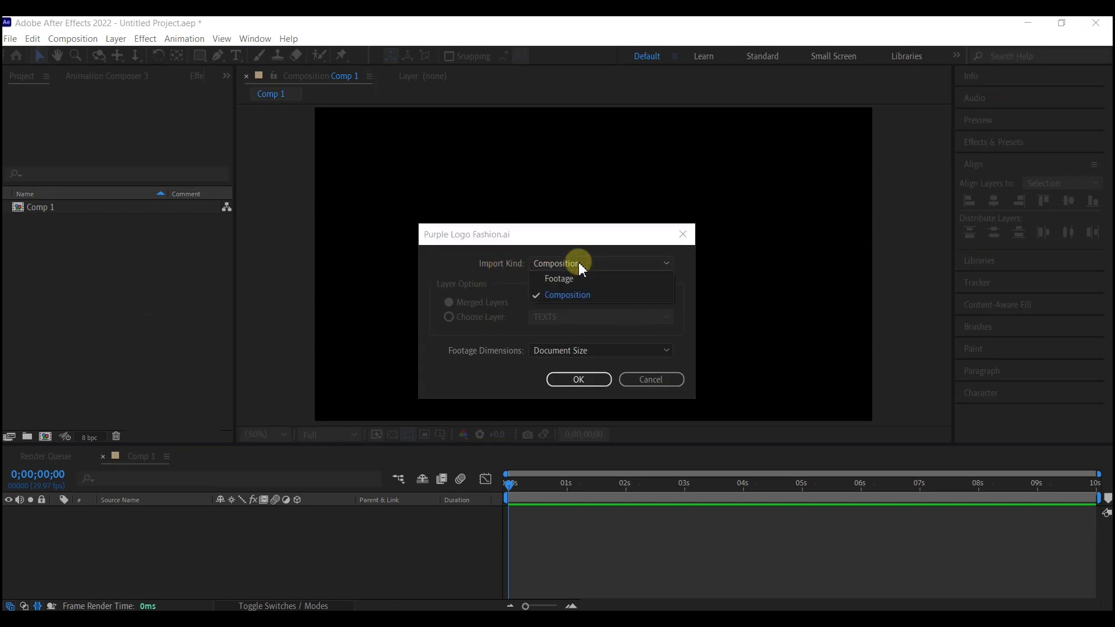
pyautogui.click(560, 295)
pyautogui.click(582, 380)
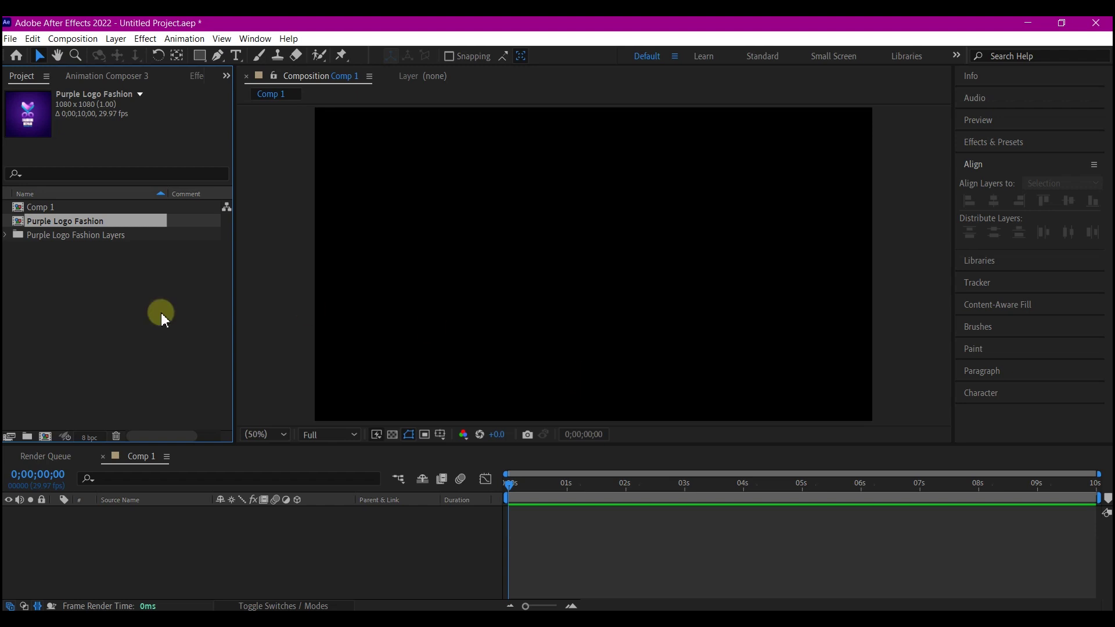
# Add all six Purple Logo Fashion layers to Comp 1 and move the BACKGROUND layer to the bottom of the stack.
pyautogui.click(7, 235)
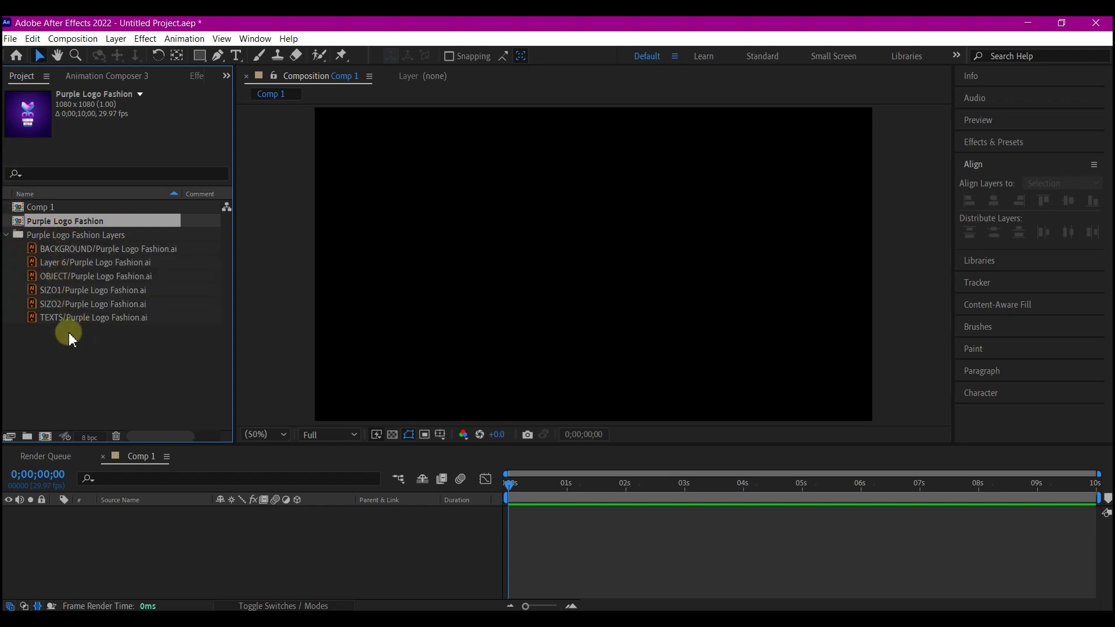
pyautogui.moveTo(54, 346); pyautogui.dragTo(197, 558)
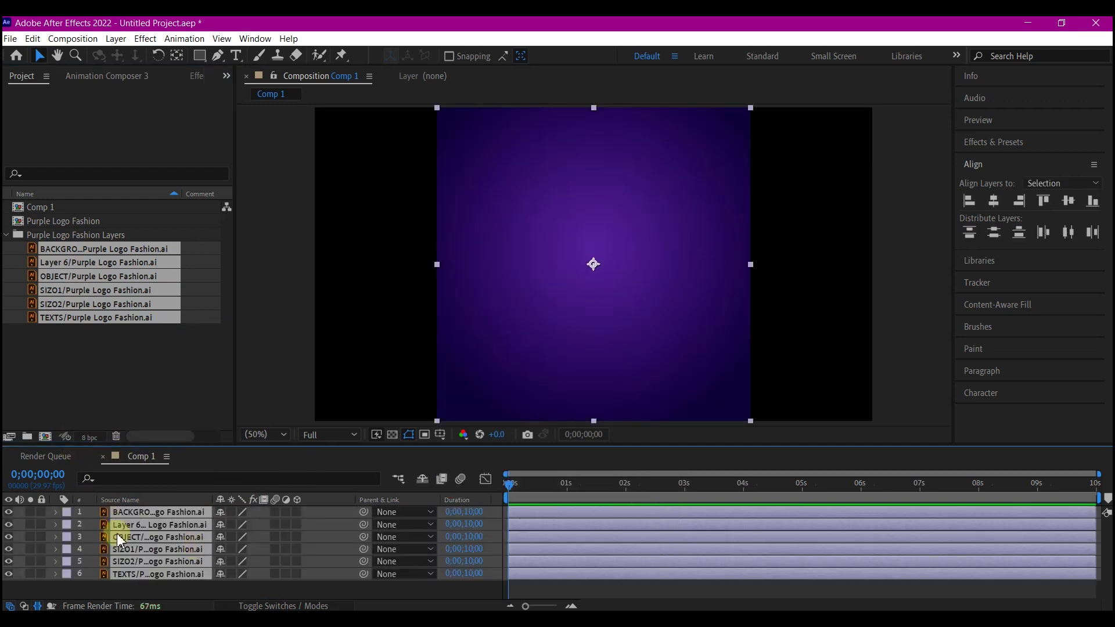
pyautogui.press('F2')
pyautogui.moveTo(135, 513); pyautogui.dragTo(146, 593)
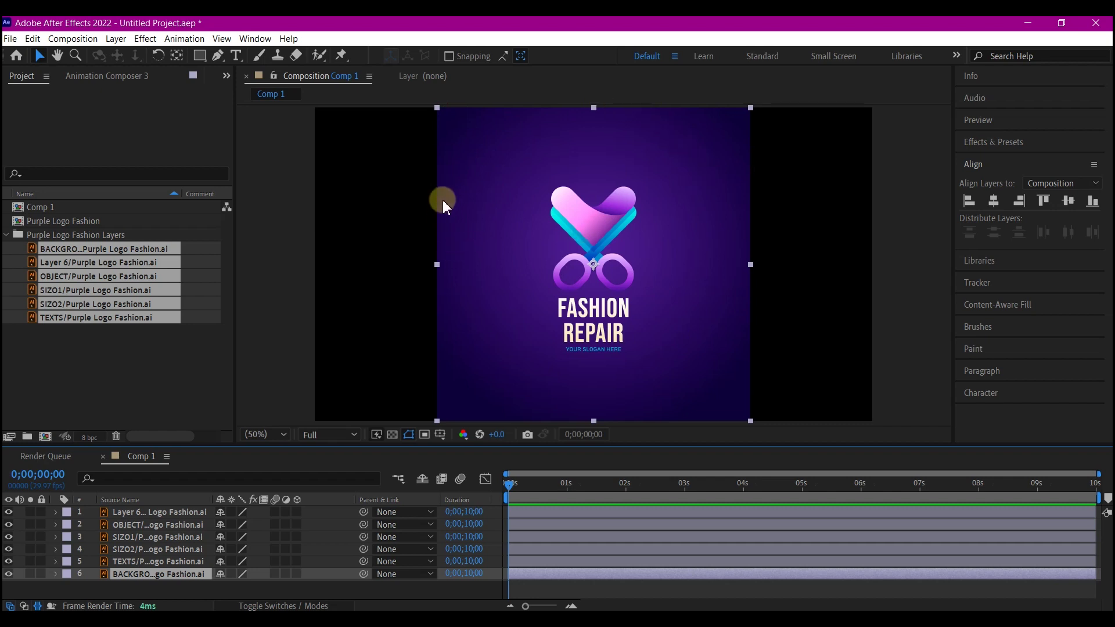
# Try to stretch the BACKGROUND layer horizontally to cover the full composition width.
pyautogui.click(437, 269)
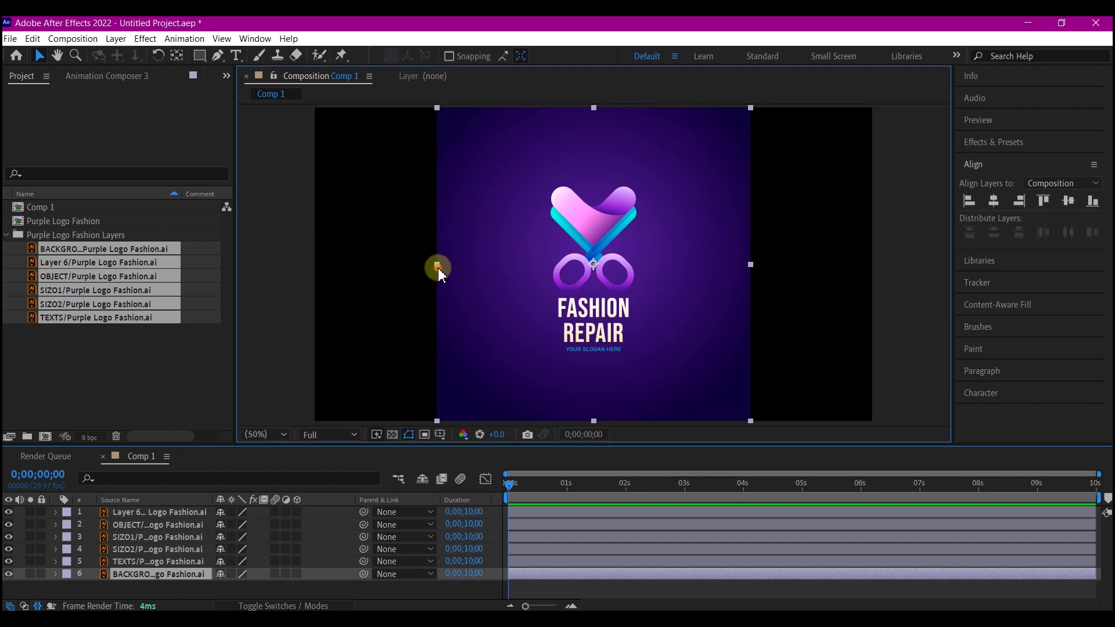
pyautogui.moveTo(437, 272); pyautogui.dragTo(311, 284)
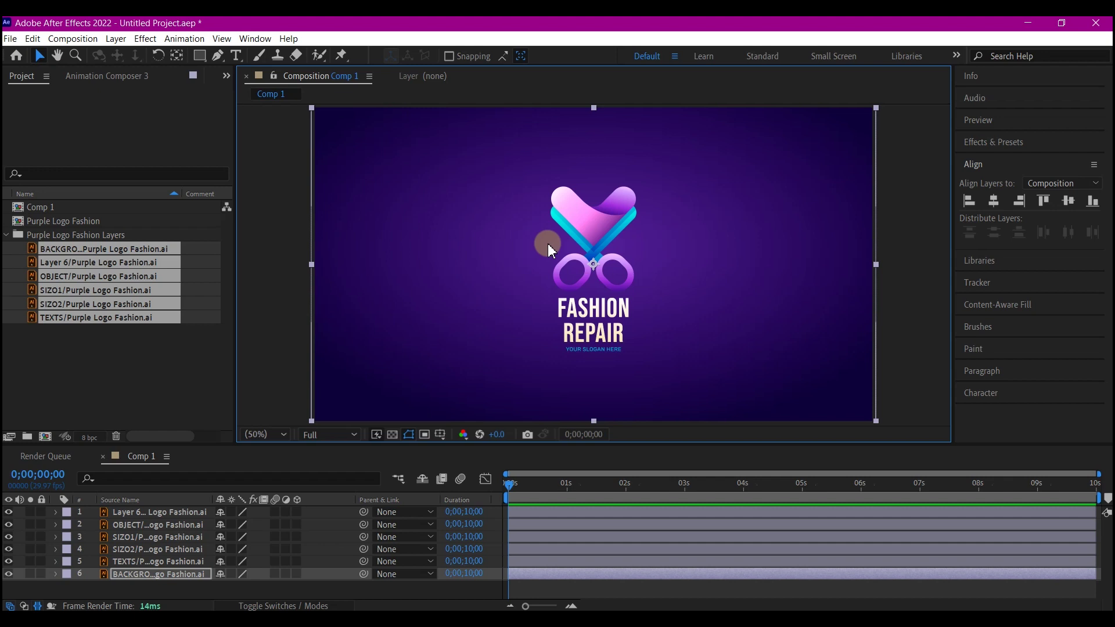
# Create a black 1920 × 1080 px solid layer named bg.
pyautogui.click(52, 537)
pyautogui.rightClick(60, 588)
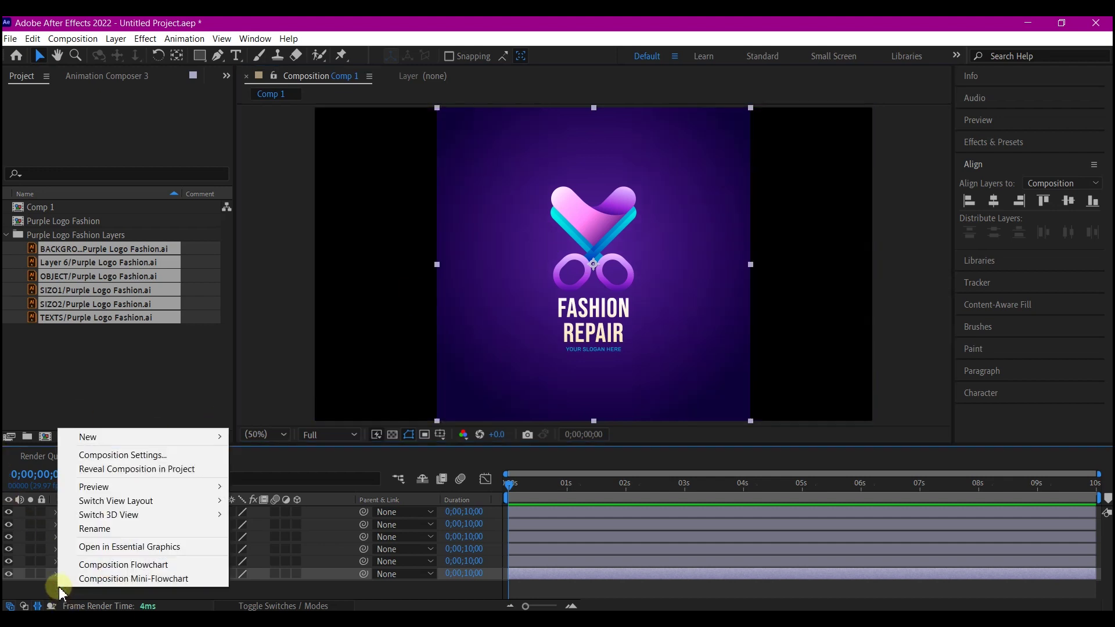
pyautogui.moveTo(110, 438)
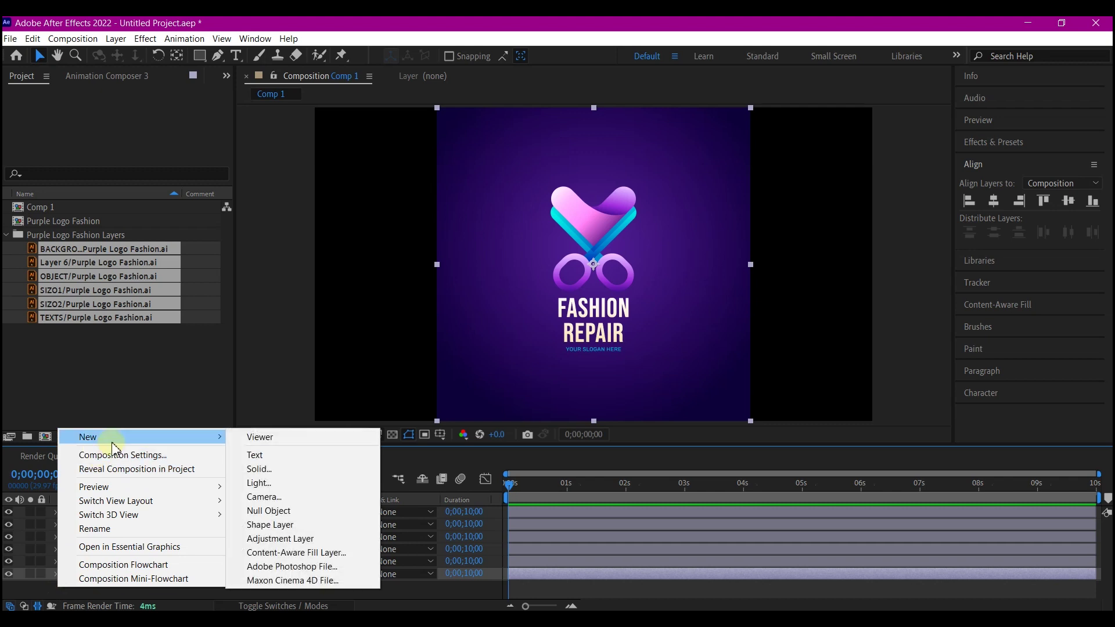
pyautogui.click(270, 469)
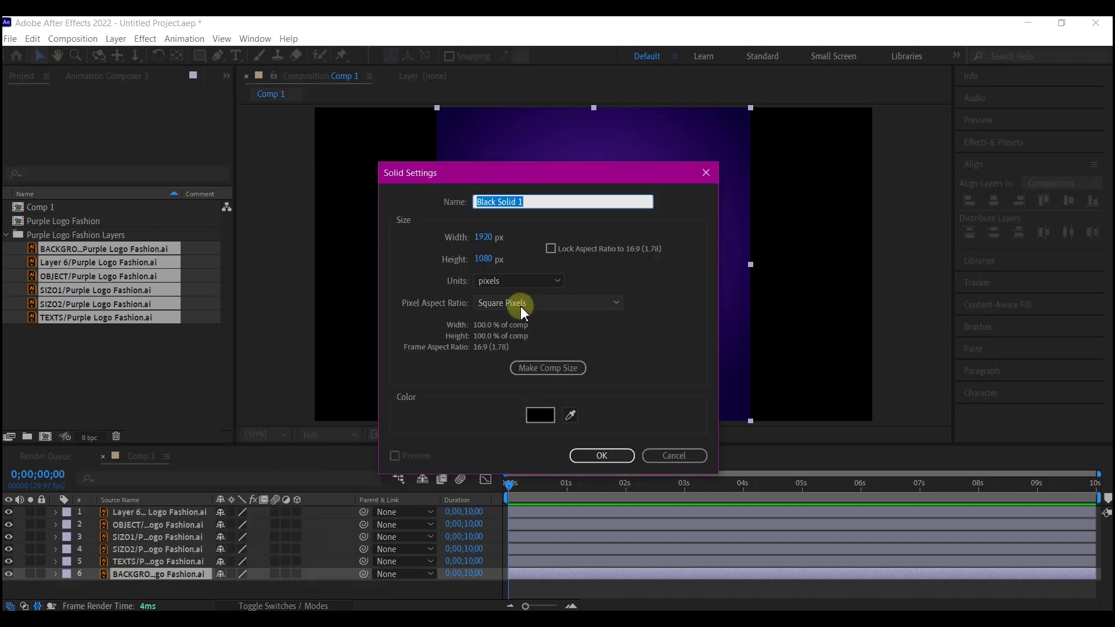
pyautogui.write('bg')
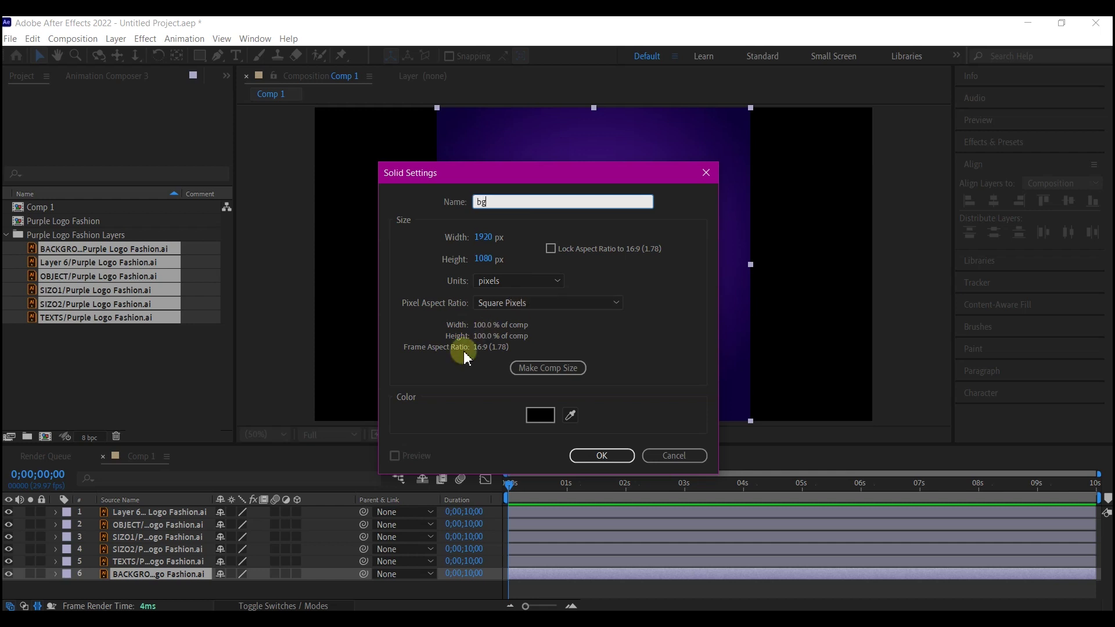
pyautogui.click(602, 456)
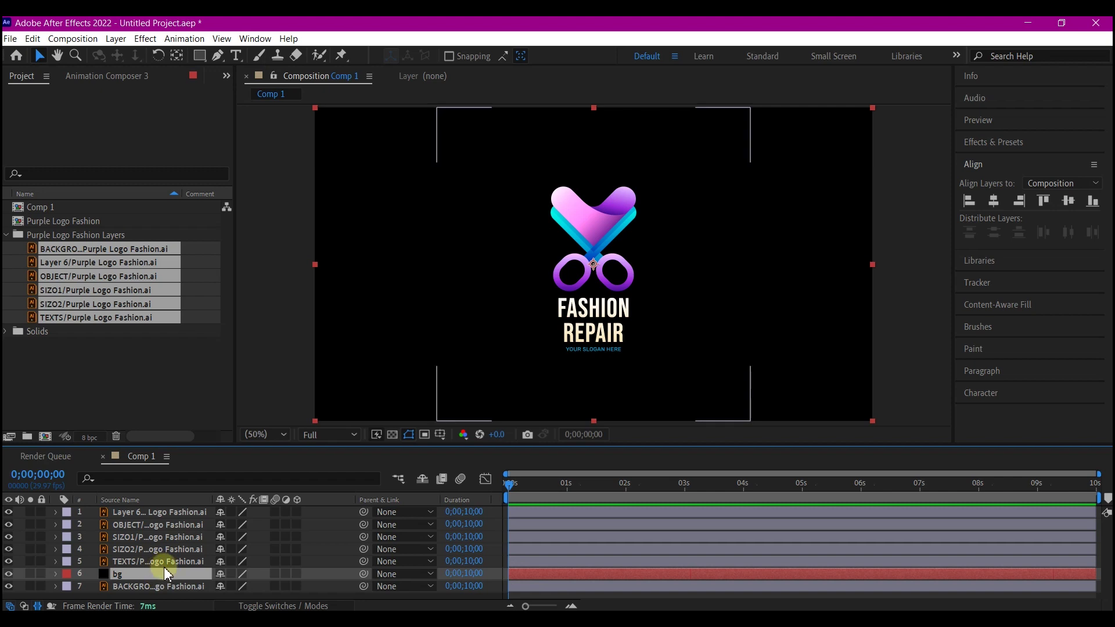
# Find the Gradient Ramp effect by searching for "ramp" and apply it to the bg solid.
pyautogui.hotkey('ctrl', 'space')
pyautogui.write('r')
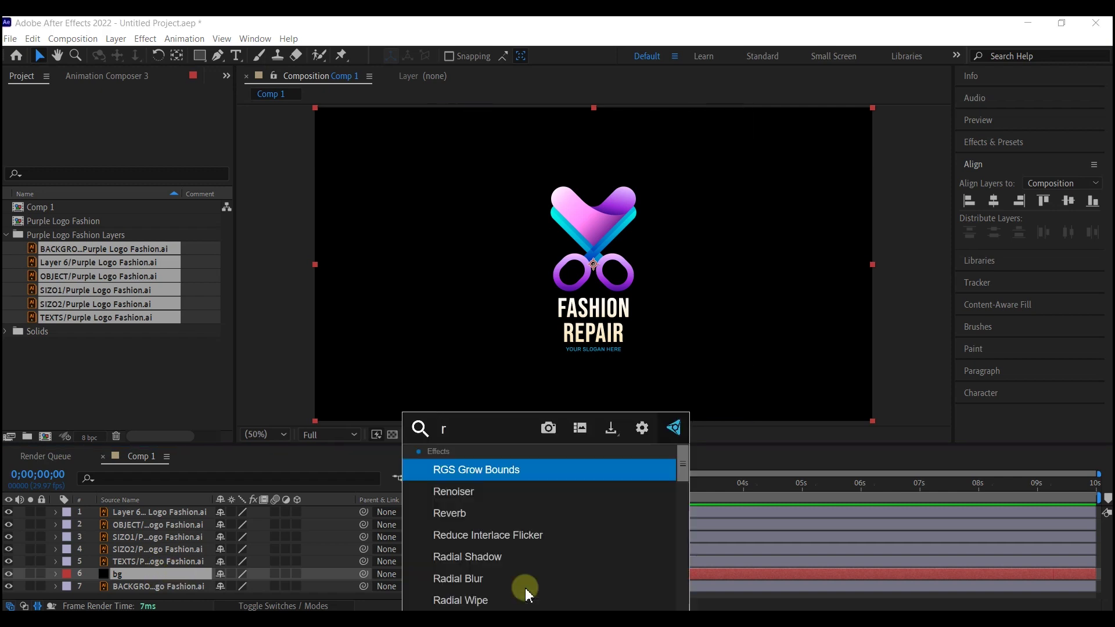
pyautogui.write('amp')
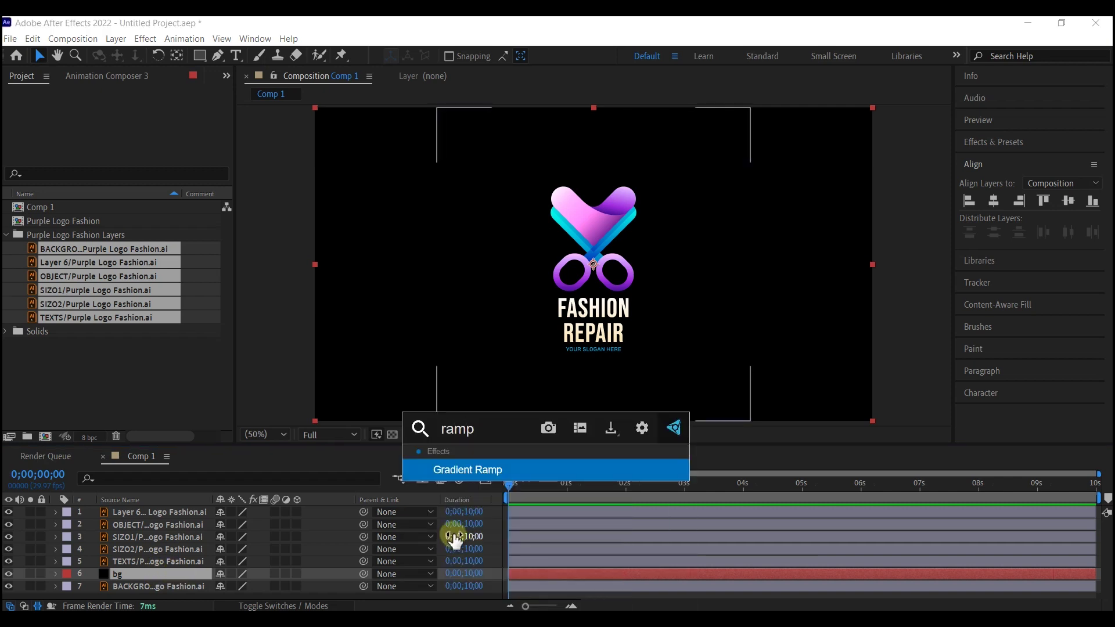
pyautogui.click(490, 472)
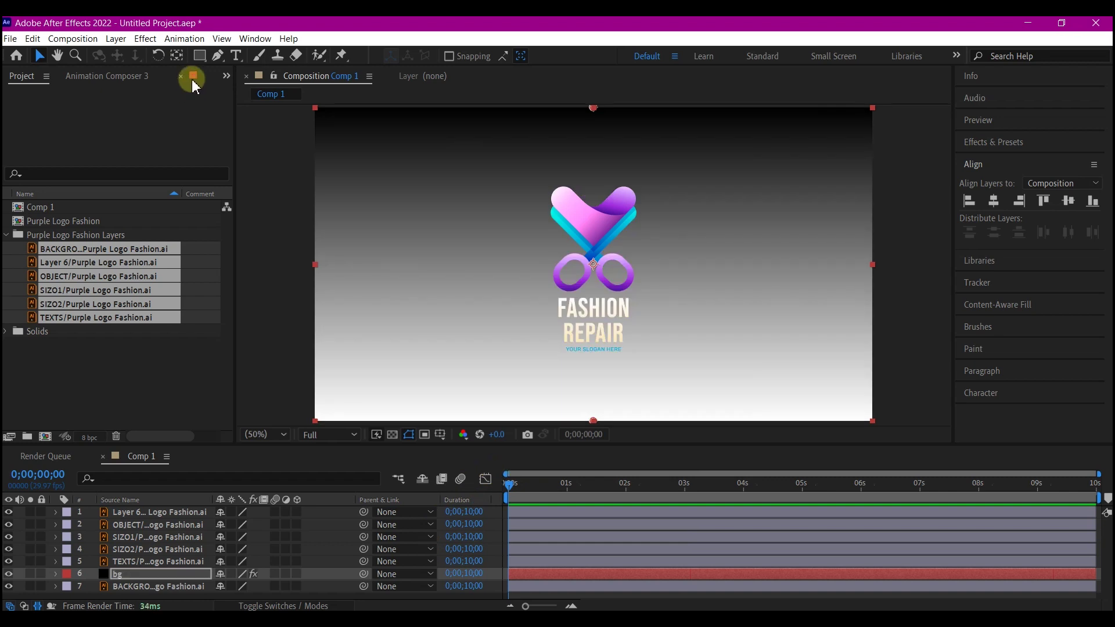
# Change the bg solid's Gradient Ramp to a Radial Ramp and swap its start and end colors.
pyautogui.click(226, 75)
pyautogui.click(261, 126)
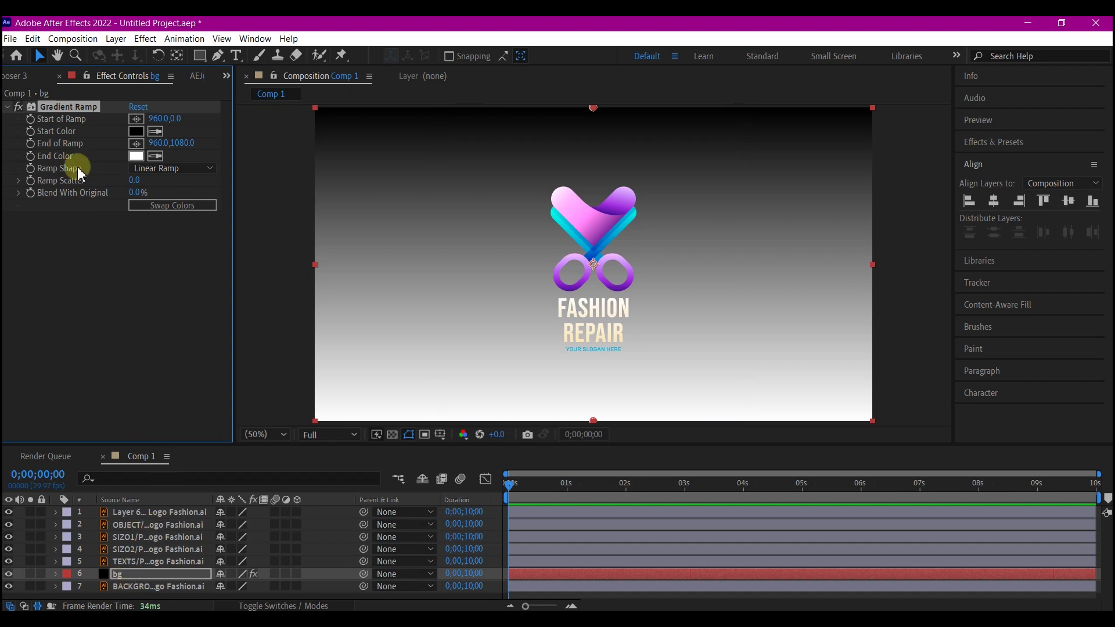
pyautogui.click(160, 168)
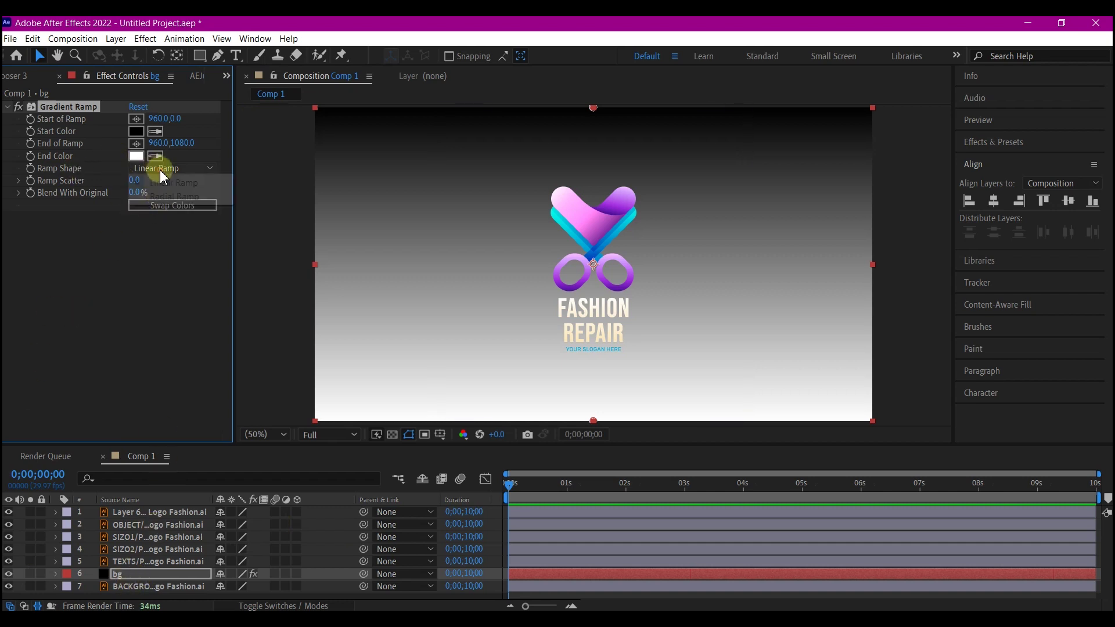
pyautogui.click(163, 198)
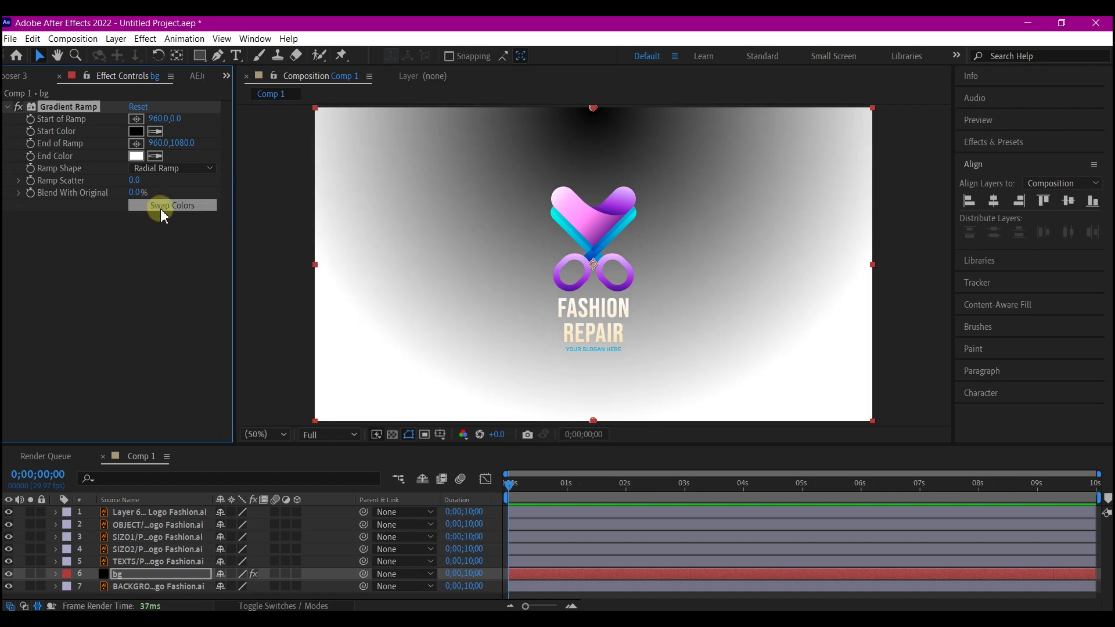
pyautogui.click(165, 205)
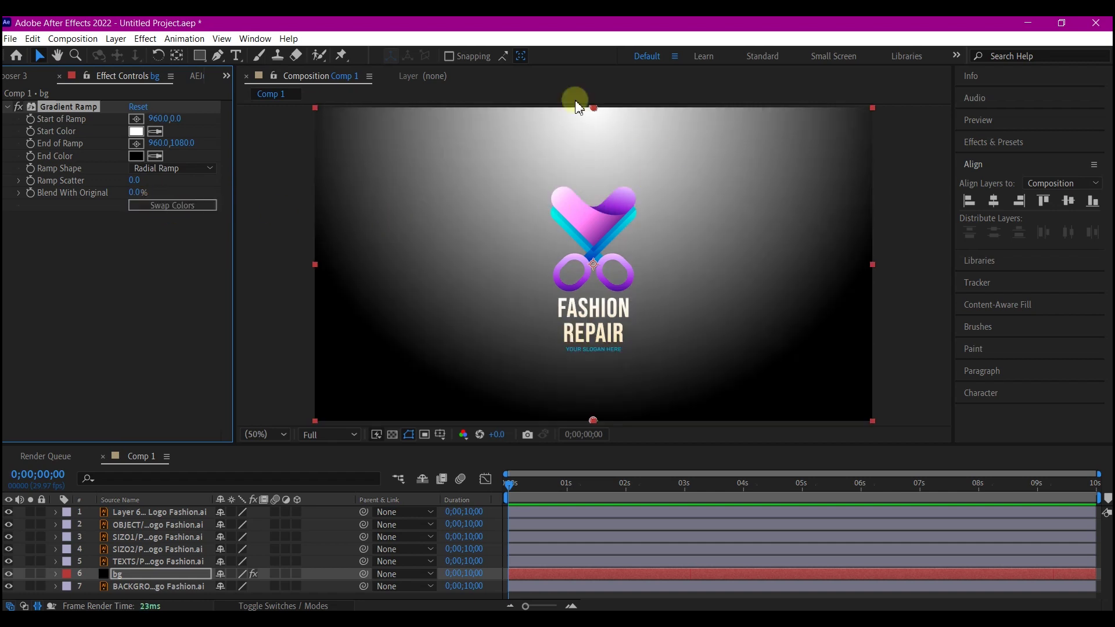
# Move the ramp's start point to about 960, 530 and its end point below the frame at about 960, 1176.
pyautogui.moveTo(593, 108); pyautogui.dragTo(593, 261)
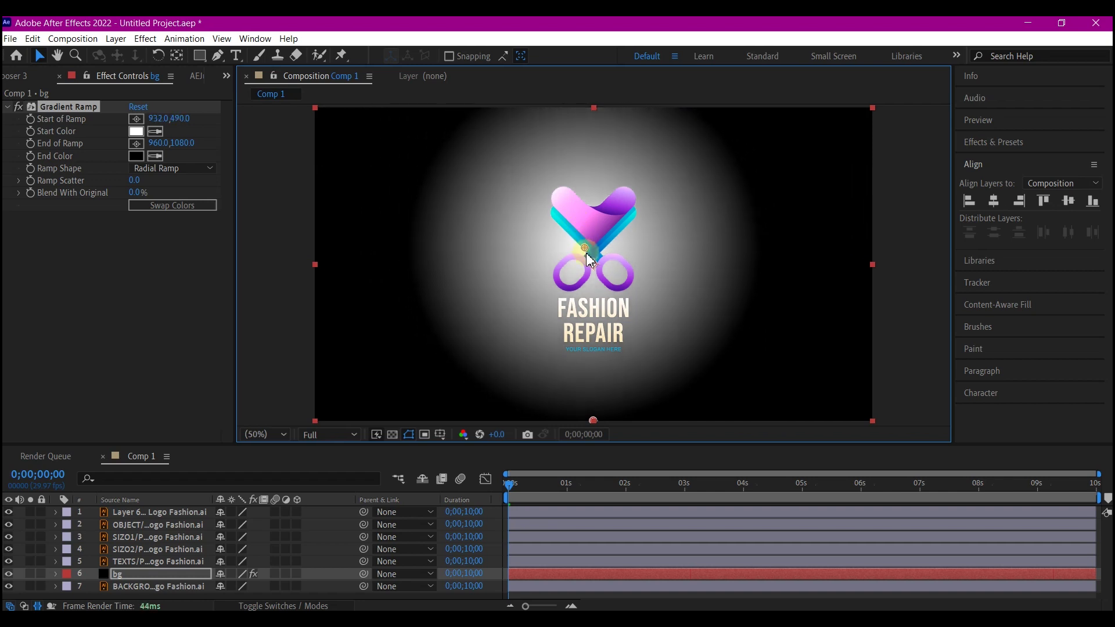
pyautogui.press(',')
pyautogui.moveTo(593, 342); pyautogui.dragTo(593, 356)
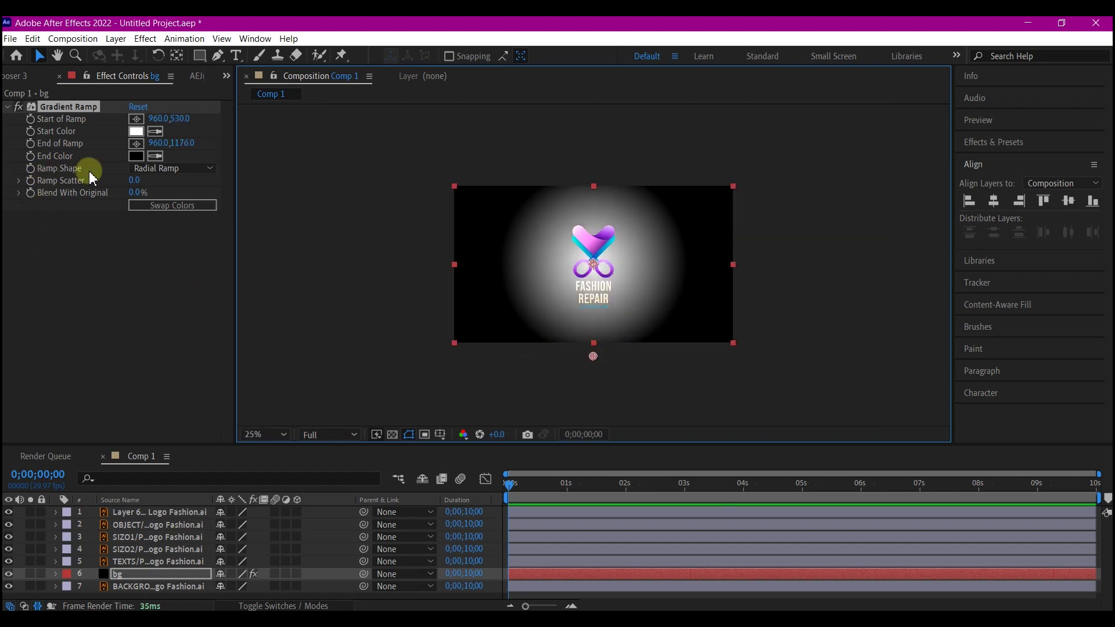
# Set the Gradient Ramp's Ramp Scatter to 200.
pyautogui.click(134, 181)
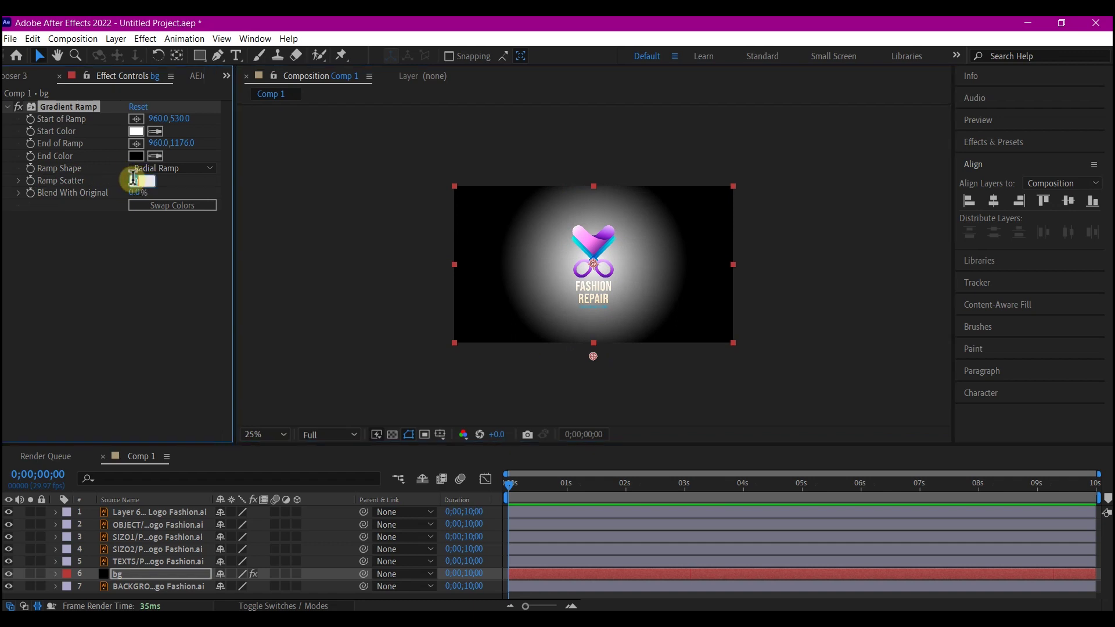
pyautogui.write('200')
pyautogui.press('Return')
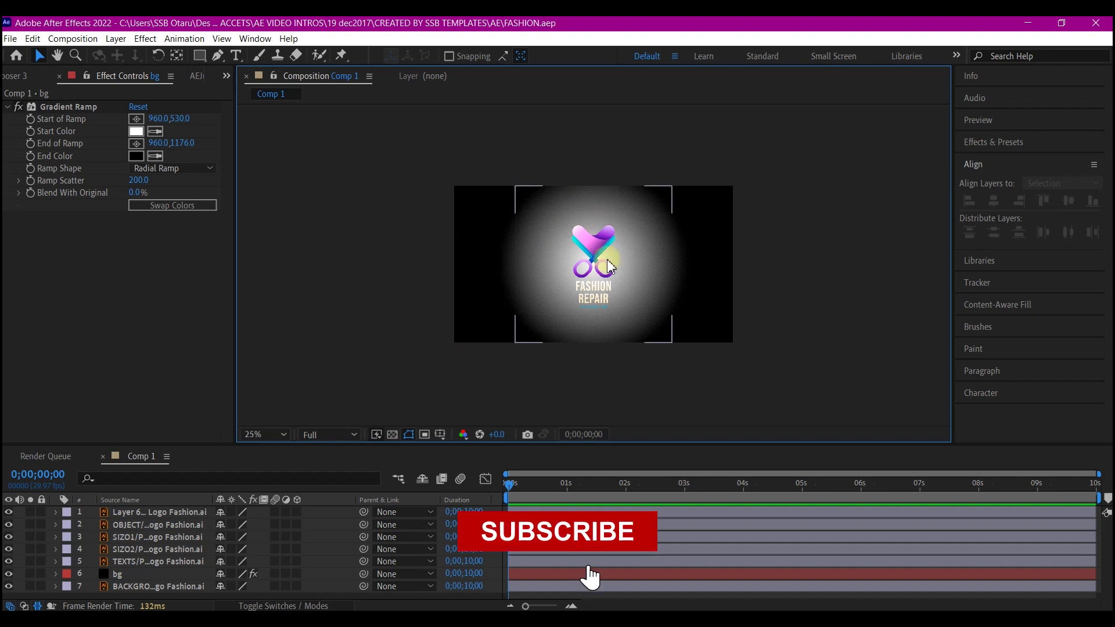
# Move the BACKGROUND layer above bg and set bg's ramp Start Color to the purple sampled from the background artwork beside the logo.
pyautogui.moveTo(115, 591); pyautogui.dragTo(119, 575)
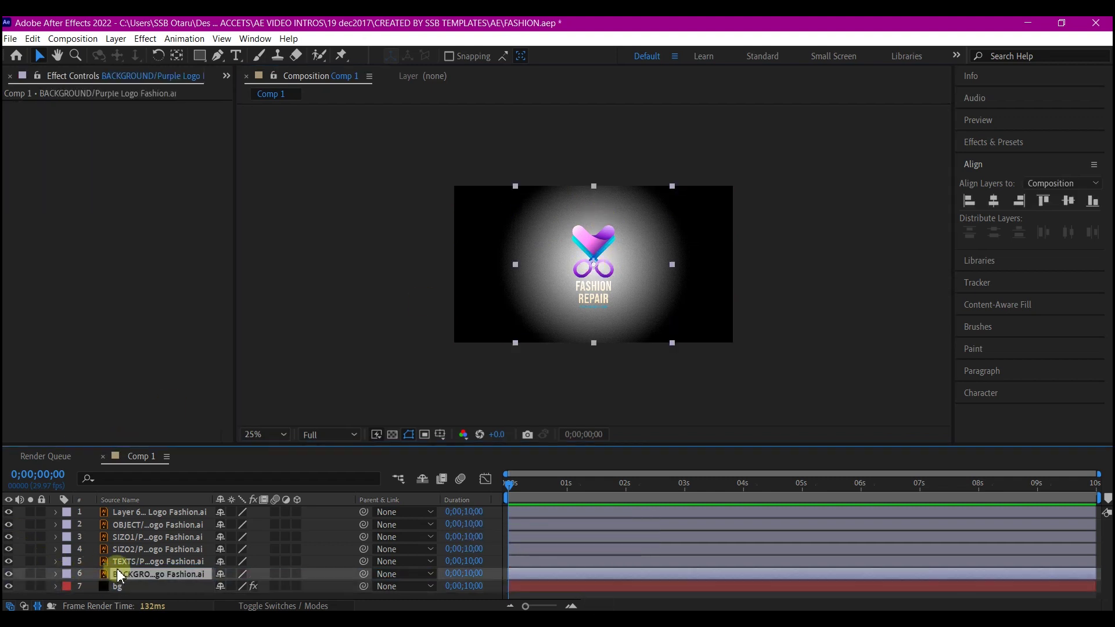
pyautogui.click(117, 586)
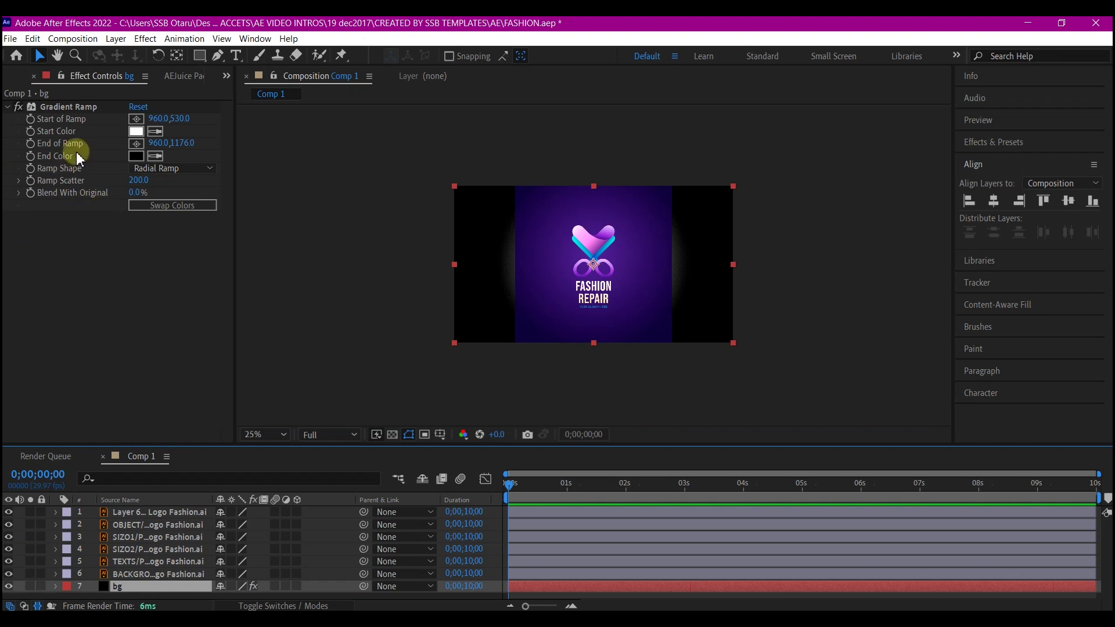
pyautogui.click(137, 132)
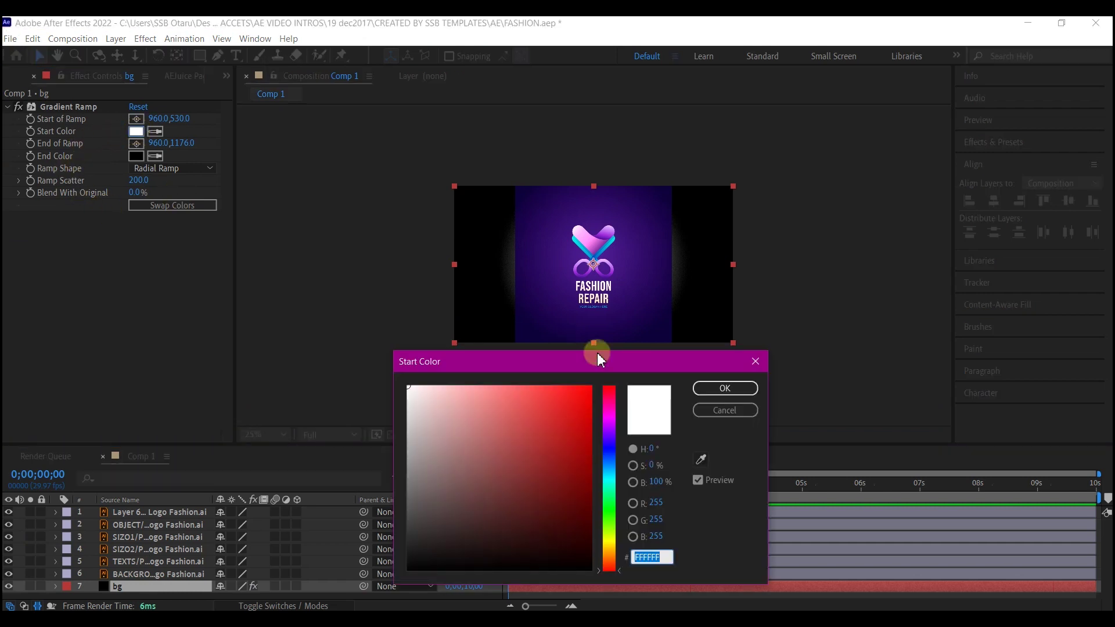
pyautogui.click(701, 457)
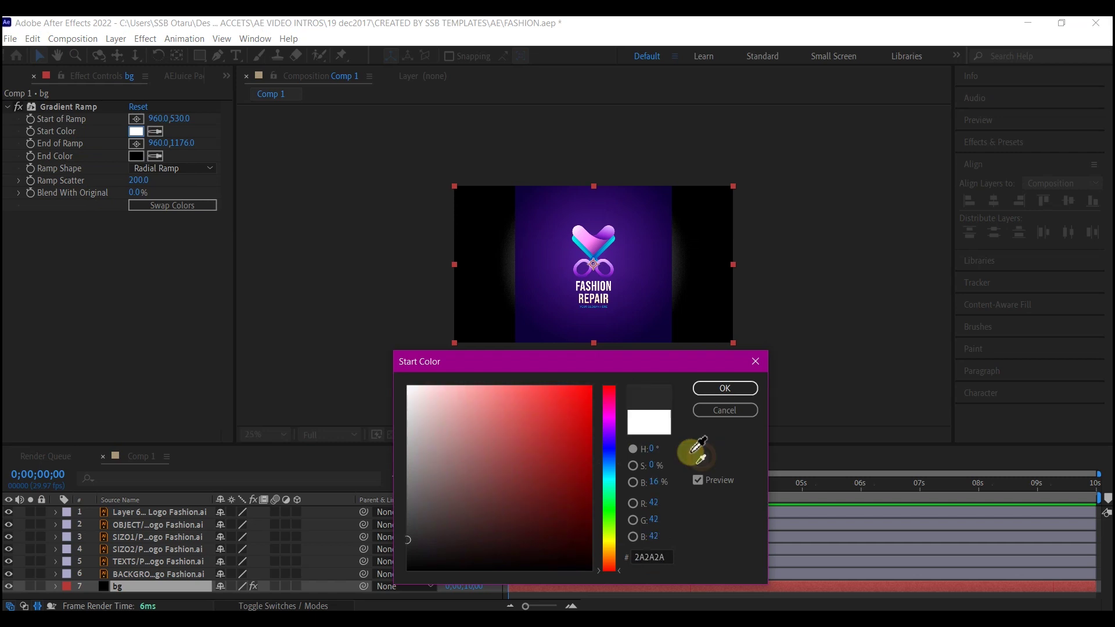
pyautogui.click(562, 275)
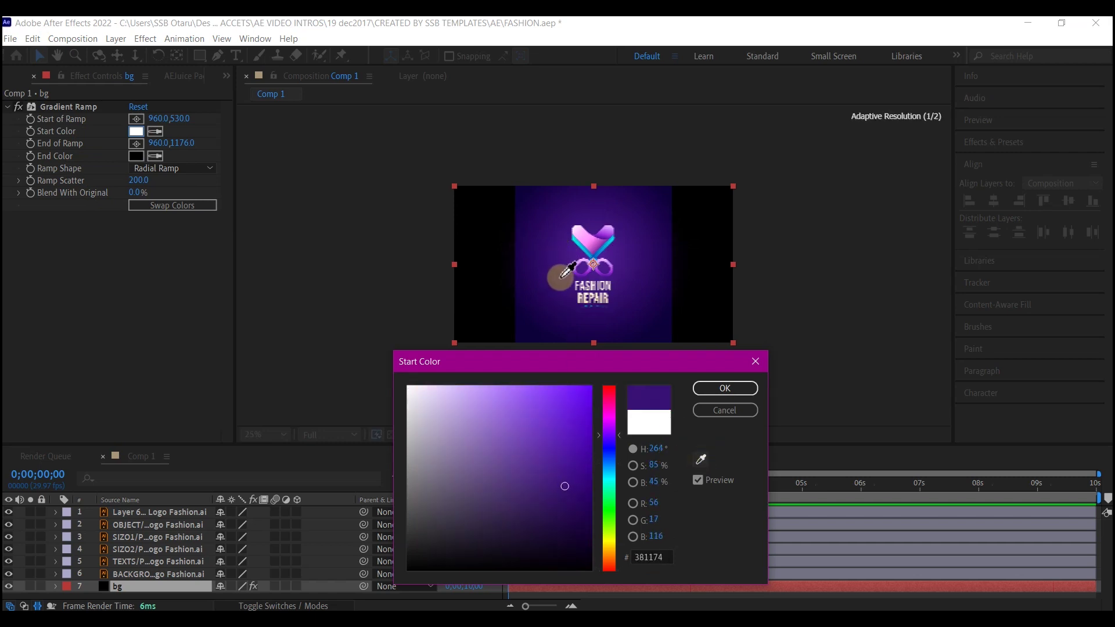
pyautogui.click(726, 388)
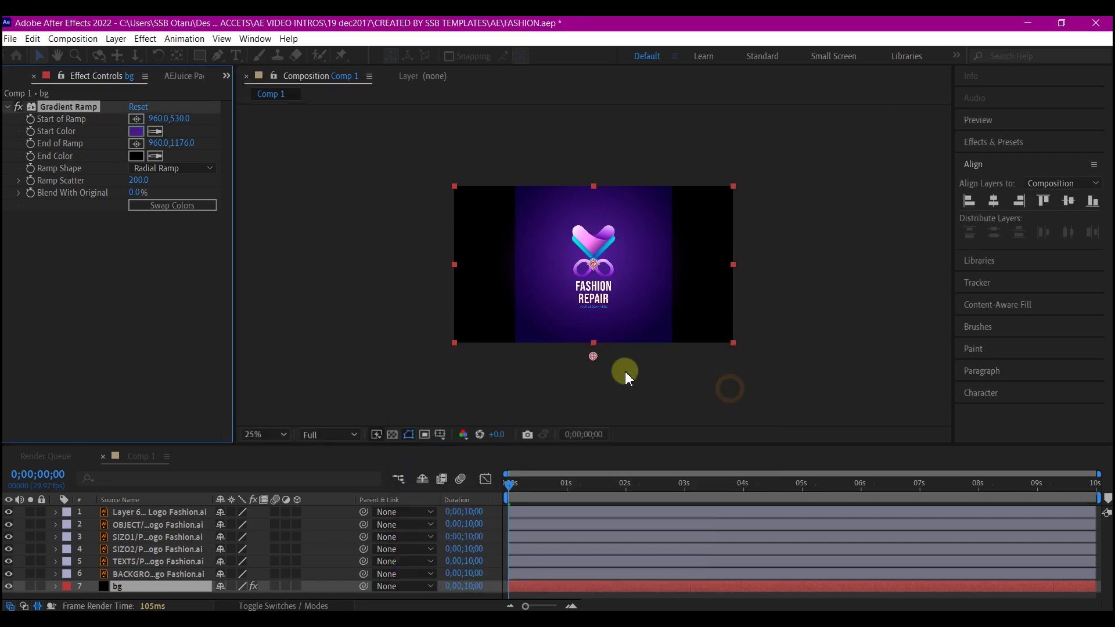
# Set bg's ramp End Color to the dark purple 150244 sampled from the artwork's upper edge, and fit the composition in the viewer.
pyautogui.click(136, 156)
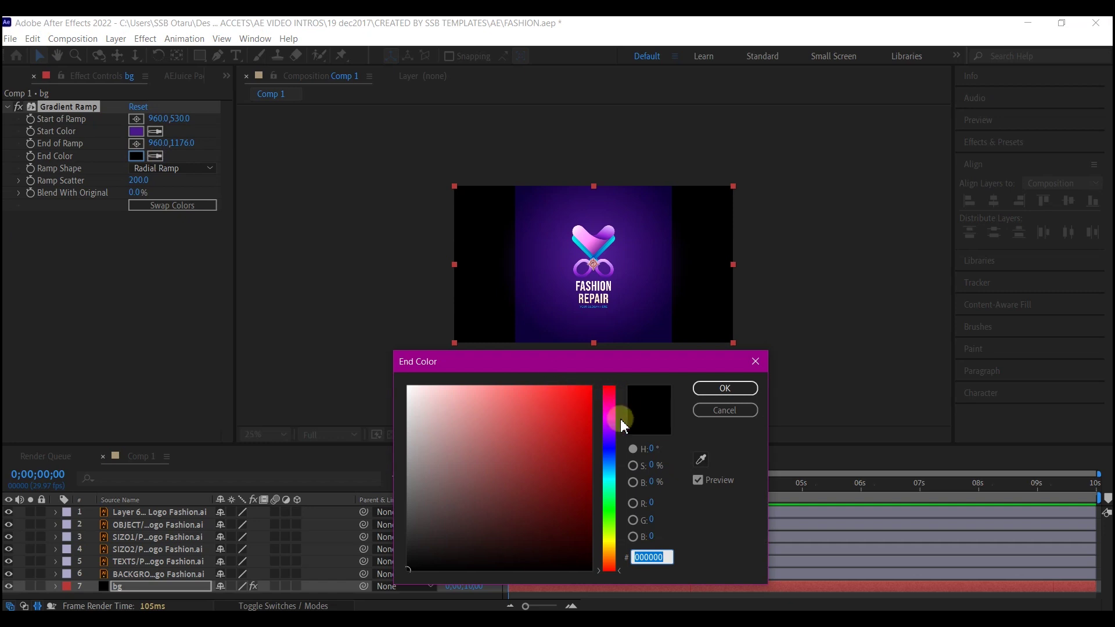
pyautogui.click(700, 460)
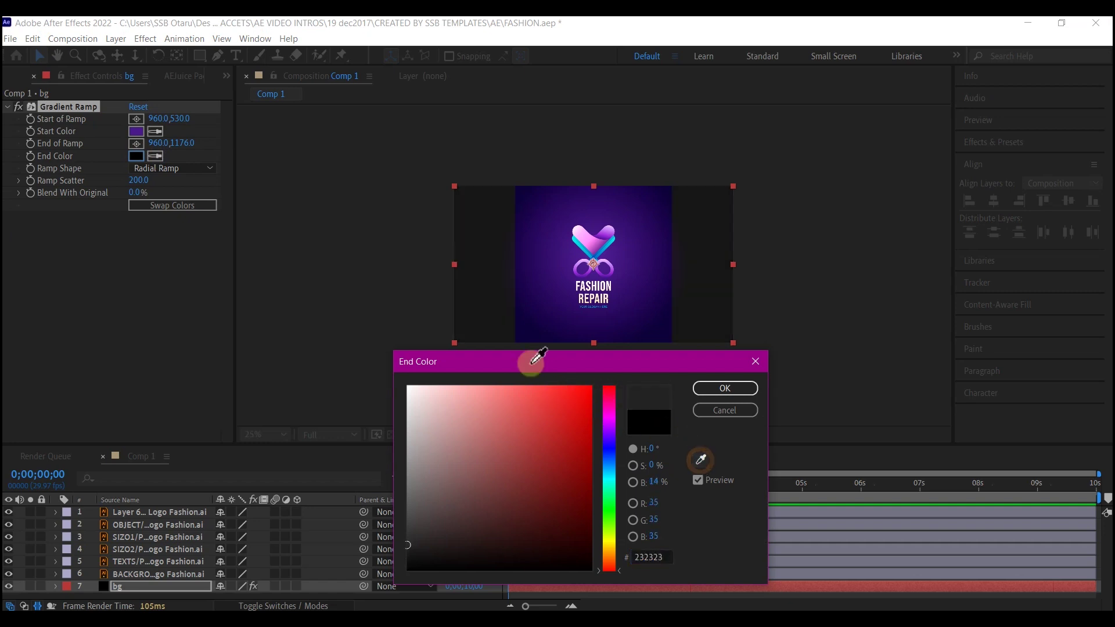
pyautogui.click(530, 194)
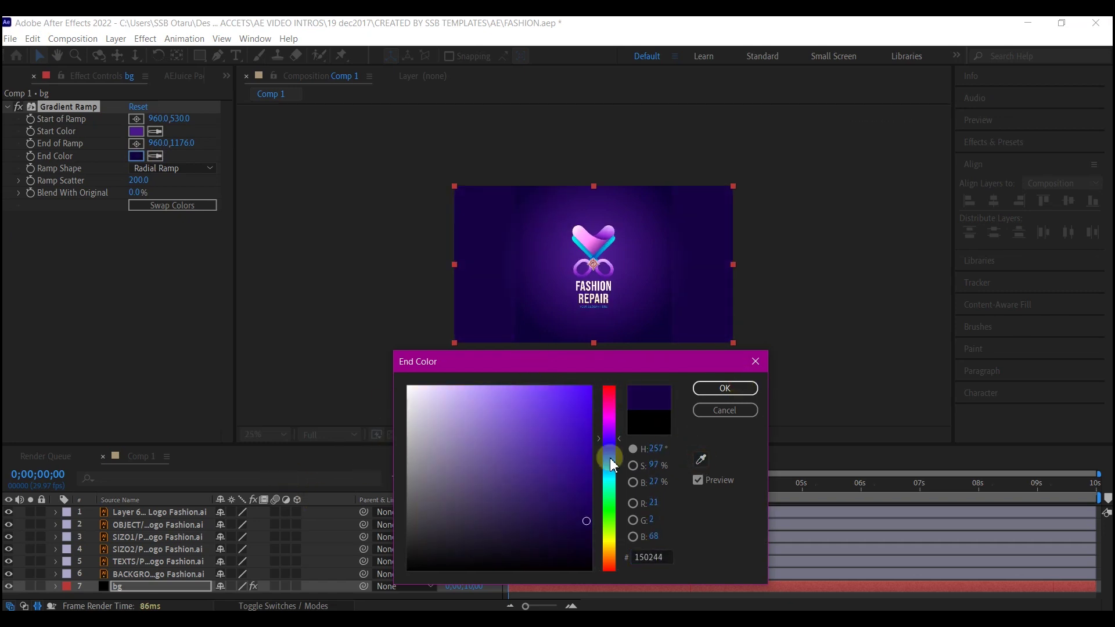
pyautogui.click(717, 392)
pyautogui.click(262, 434)
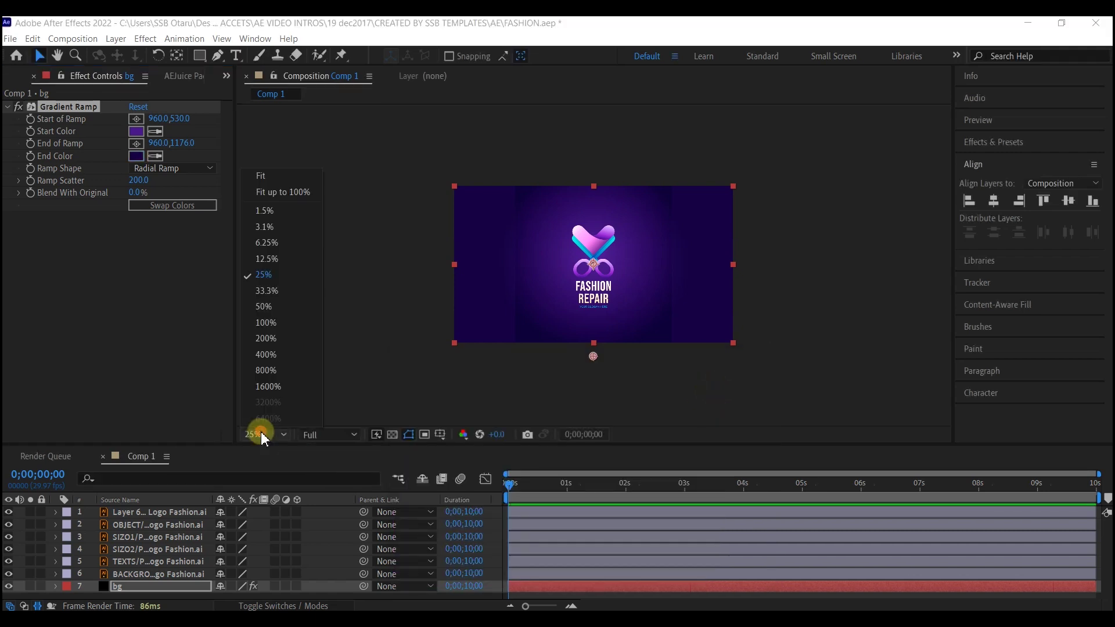
pyautogui.click(274, 179)
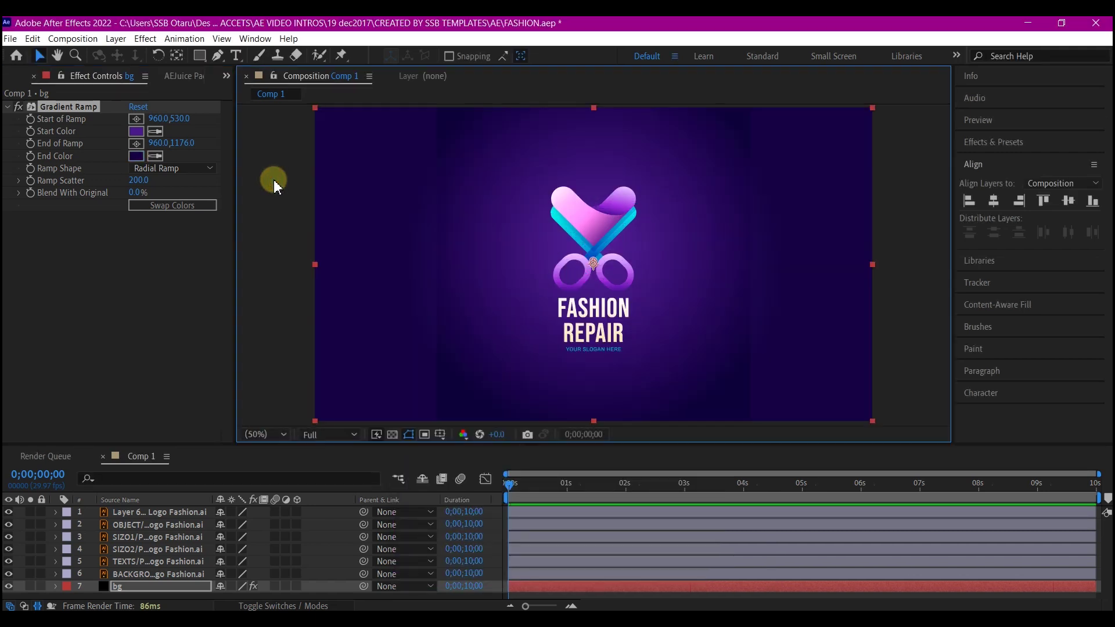
# Compare bg with the artwork by briefly hiding and restoring the BACKGROUND layer, and remove the Layer 6 layer.
pyautogui.click(10, 576)
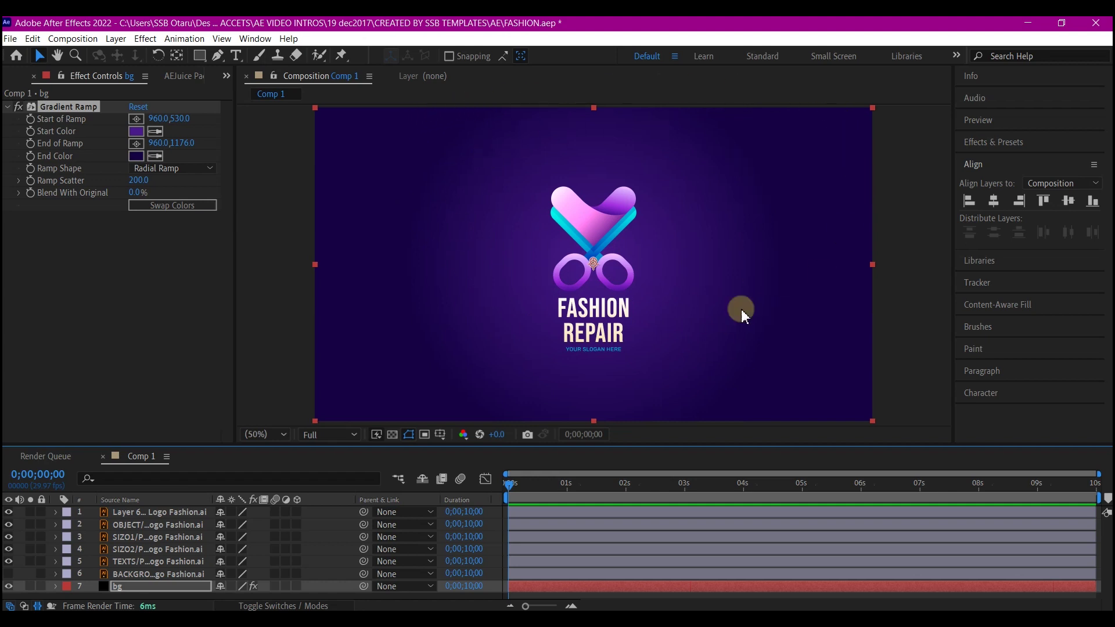
pyautogui.hotkey('ctrl', 'z')
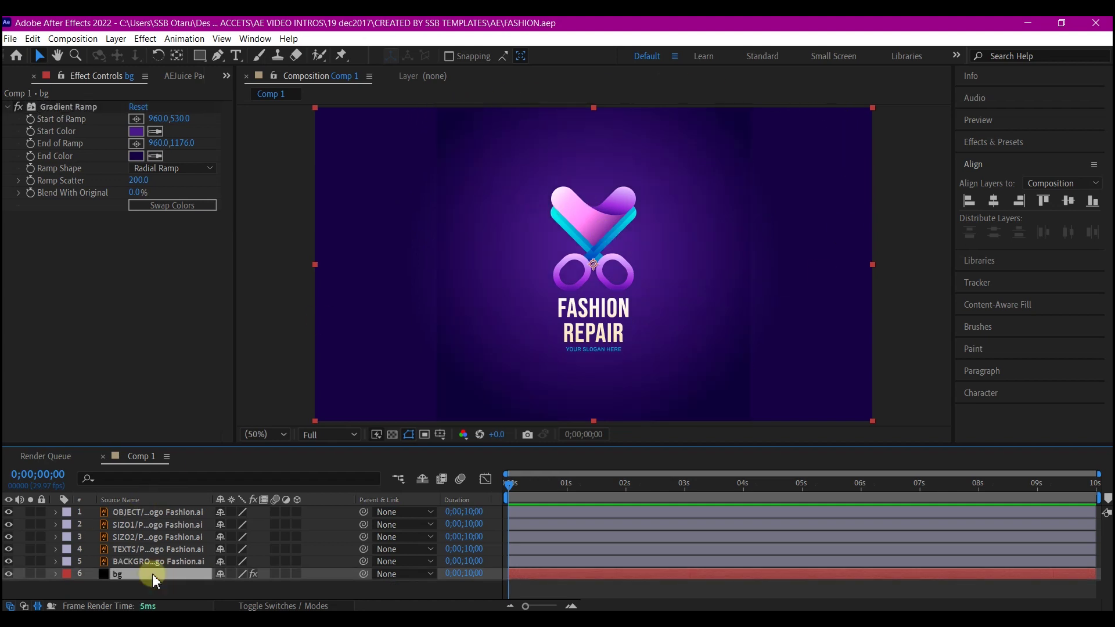
pyautogui.press("'")
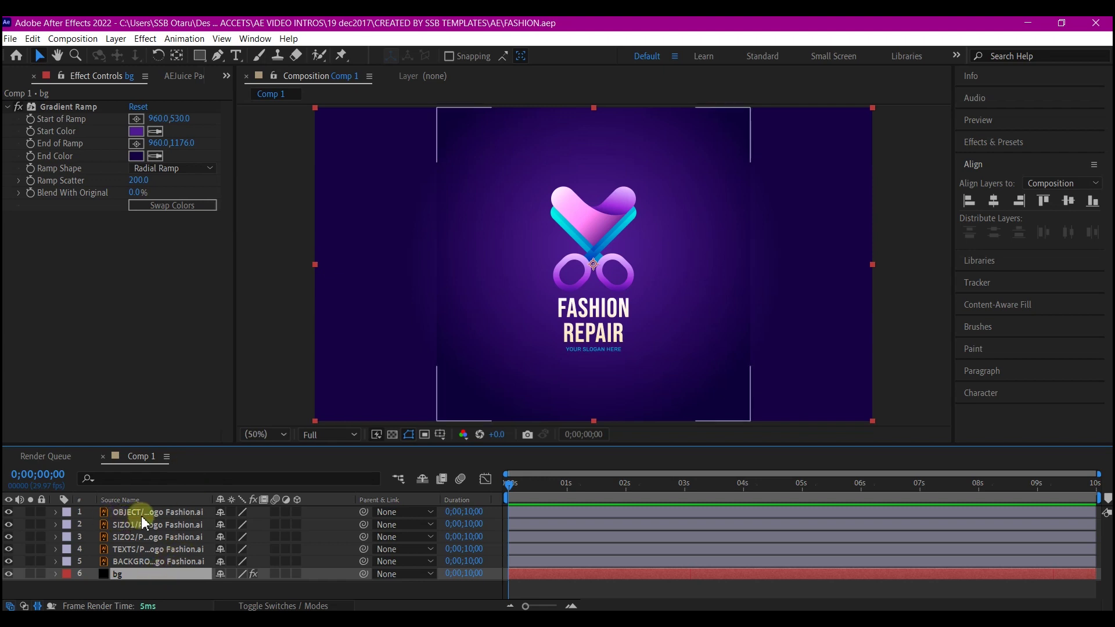
pyautogui.press("'")
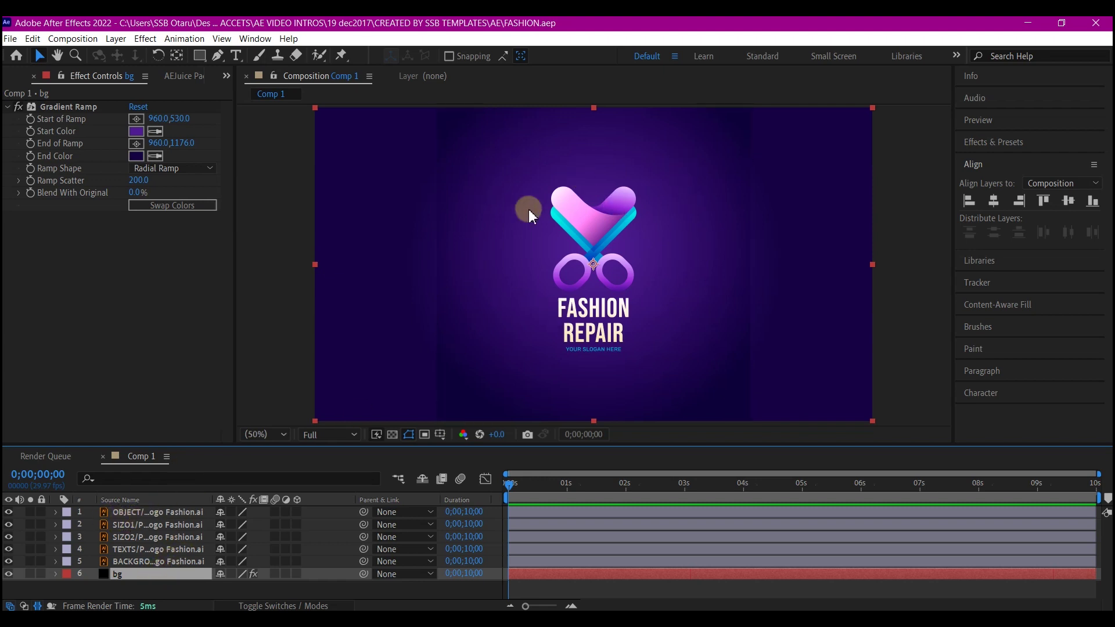
pyautogui.press("'")
# Move the BACKGROUND layer below bg and the SIZO2 layer above SIZO1.
pyautogui.moveTo(131, 564); pyautogui.dragTo(134, 582)
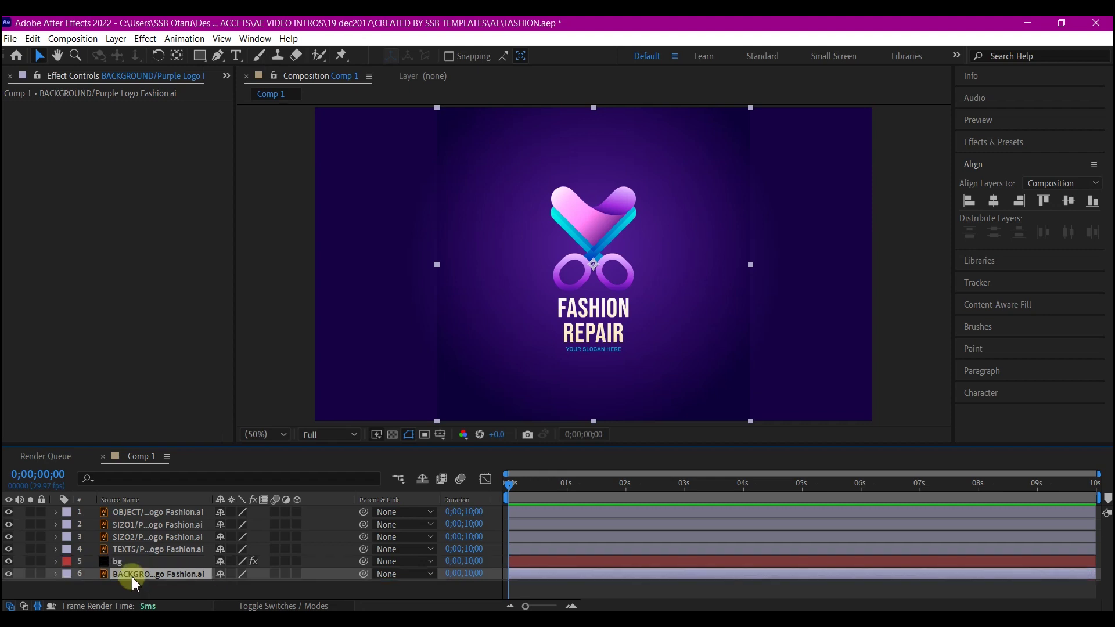
pyautogui.click(133, 540)
pyautogui.moveTo(132, 542); pyautogui.dragTo(142, 526)
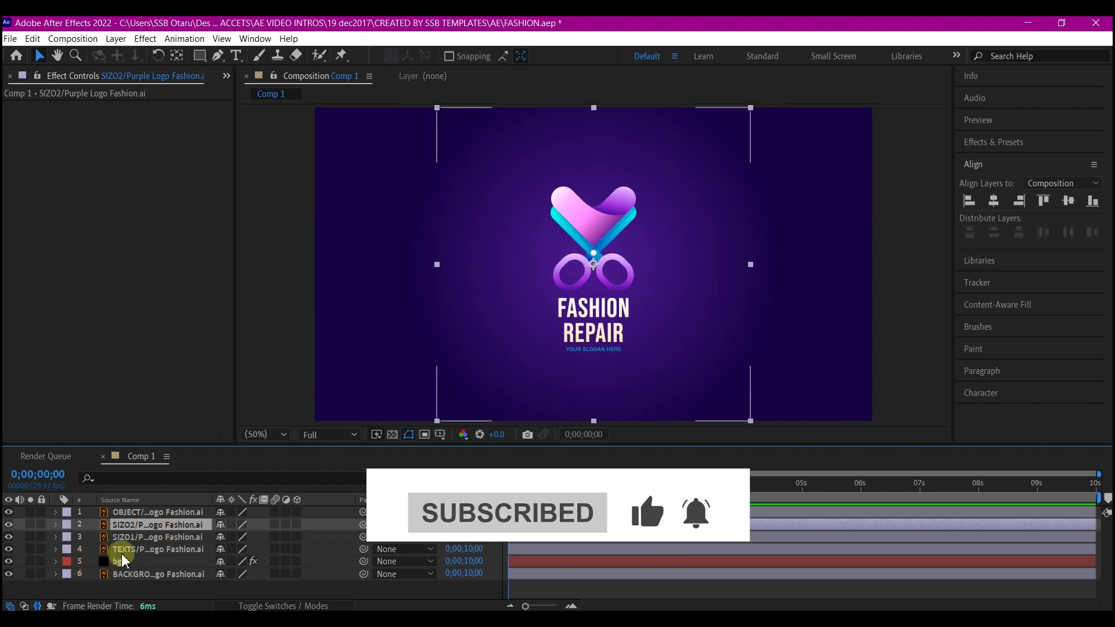
# Place the anchor points of the SIZO2 and SIZO1 layers on the white pivot dot of the scissors.
pyautogui.click(177, 55)
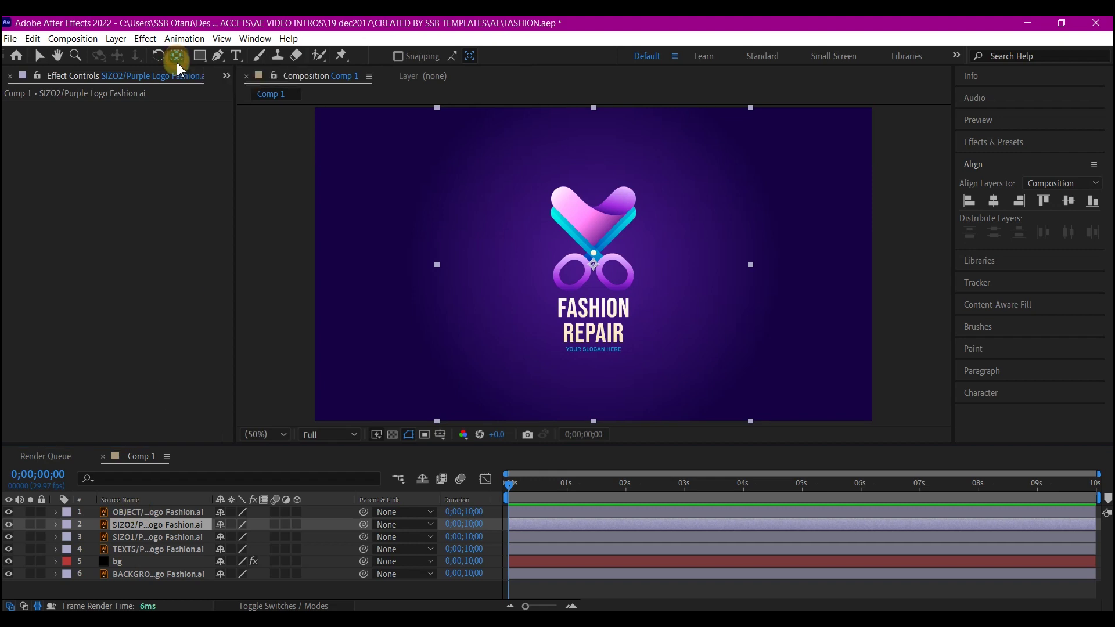
pyautogui.scroll(3, 593, 265)
pyautogui.moveTo(596, 266); pyautogui.dragTo(593, 222)
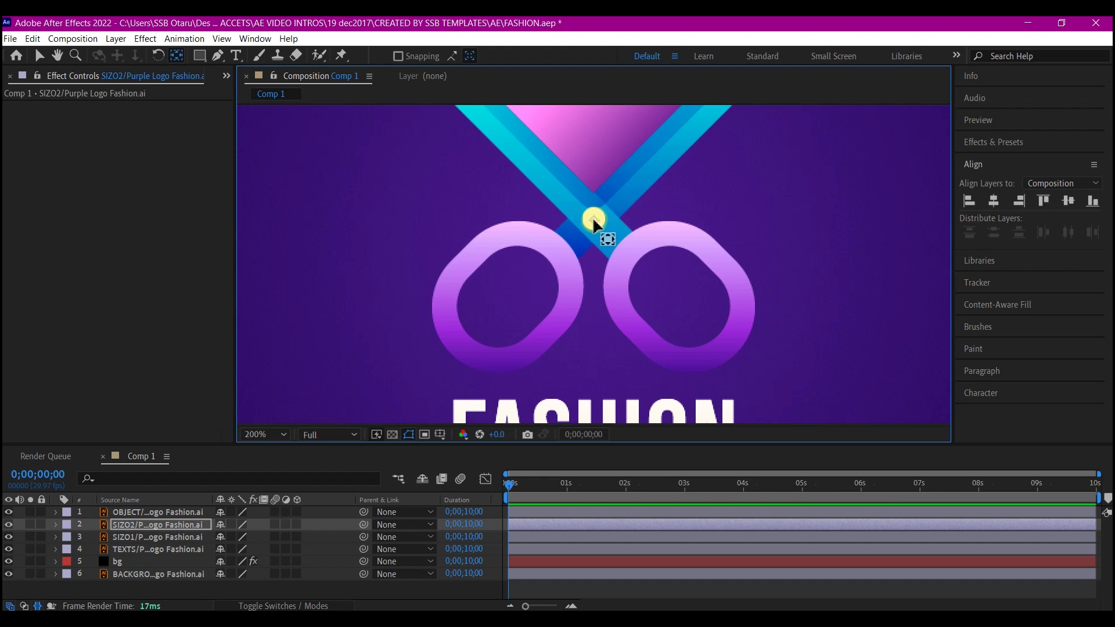
pyautogui.click(126, 537)
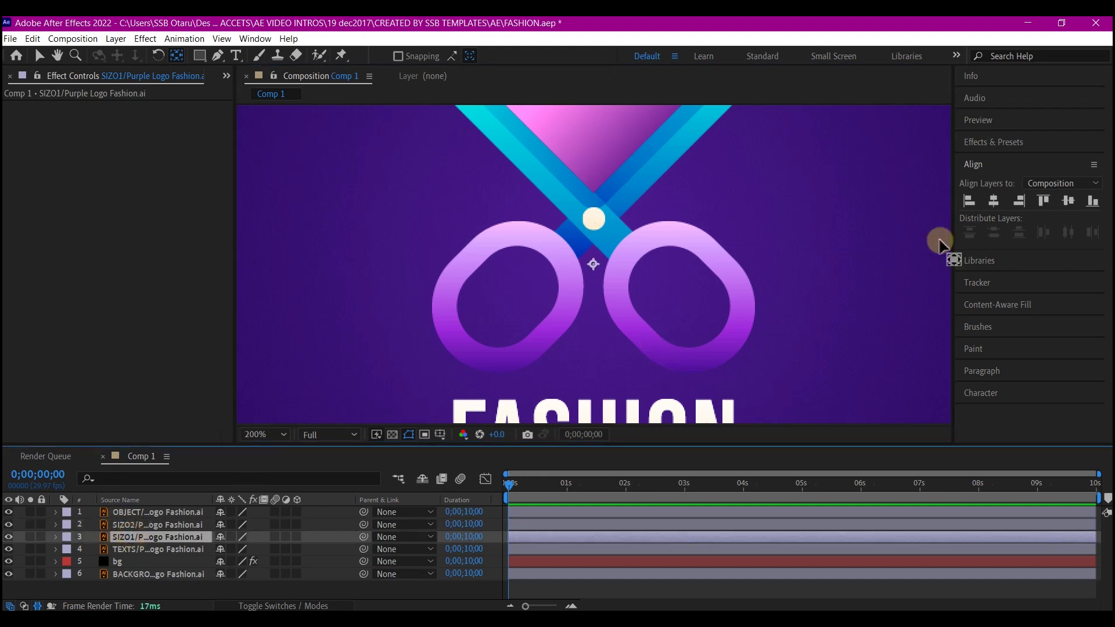
pyautogui.moveTo(592, 263); pyautogui.dragTo(593, 218)
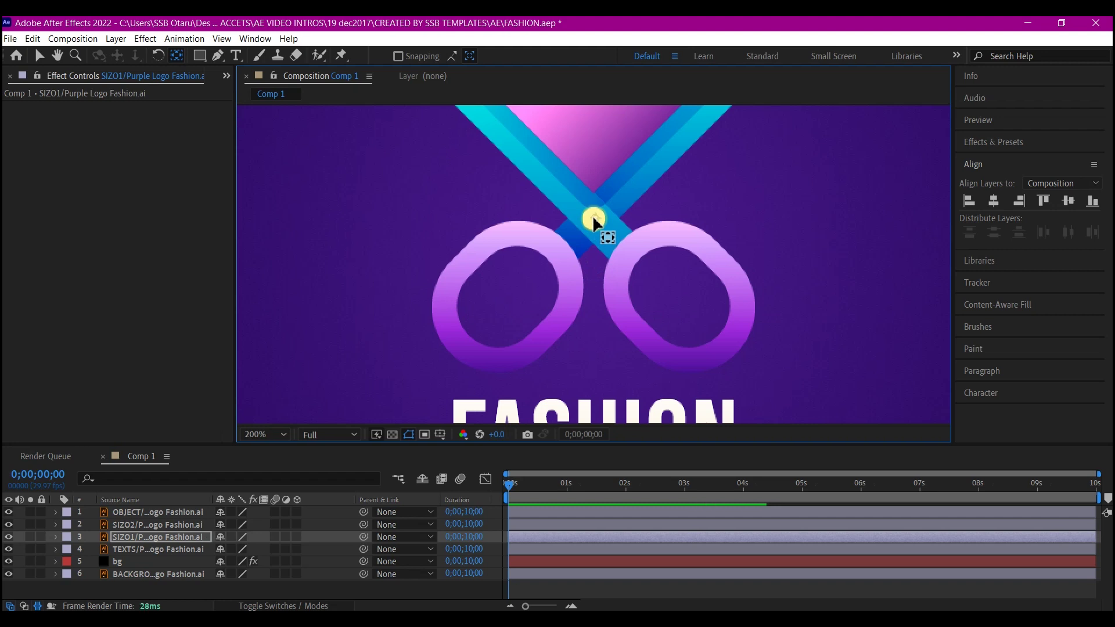
# Move the OBJECT layer's anchor point to the lower tip of the pink V shape.
pyautogui.click(142, 513)
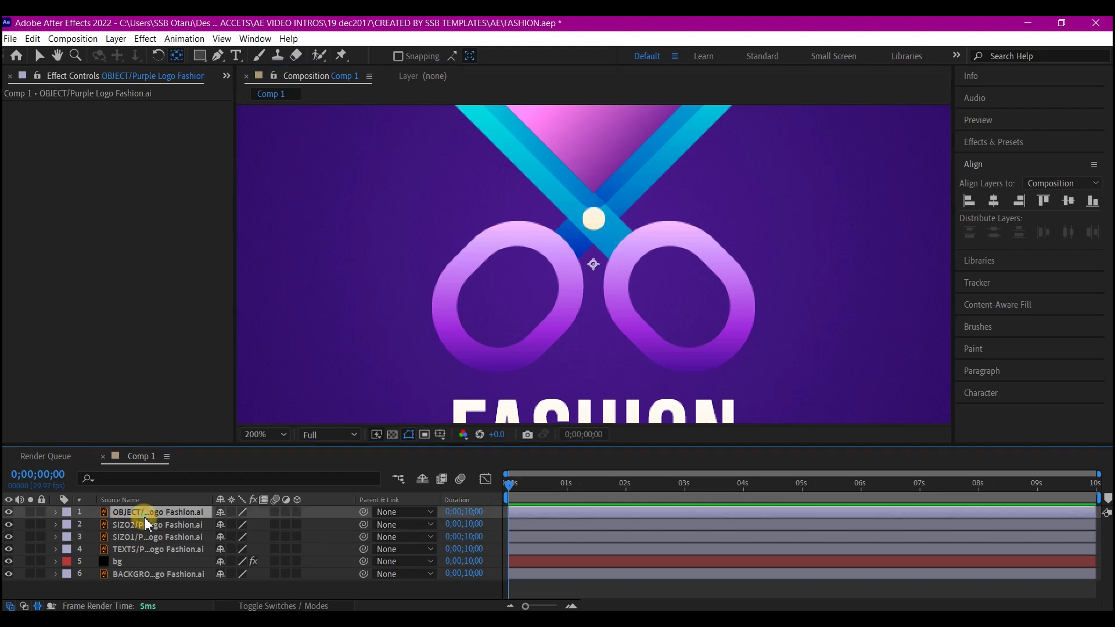
pyautogui.press(',')
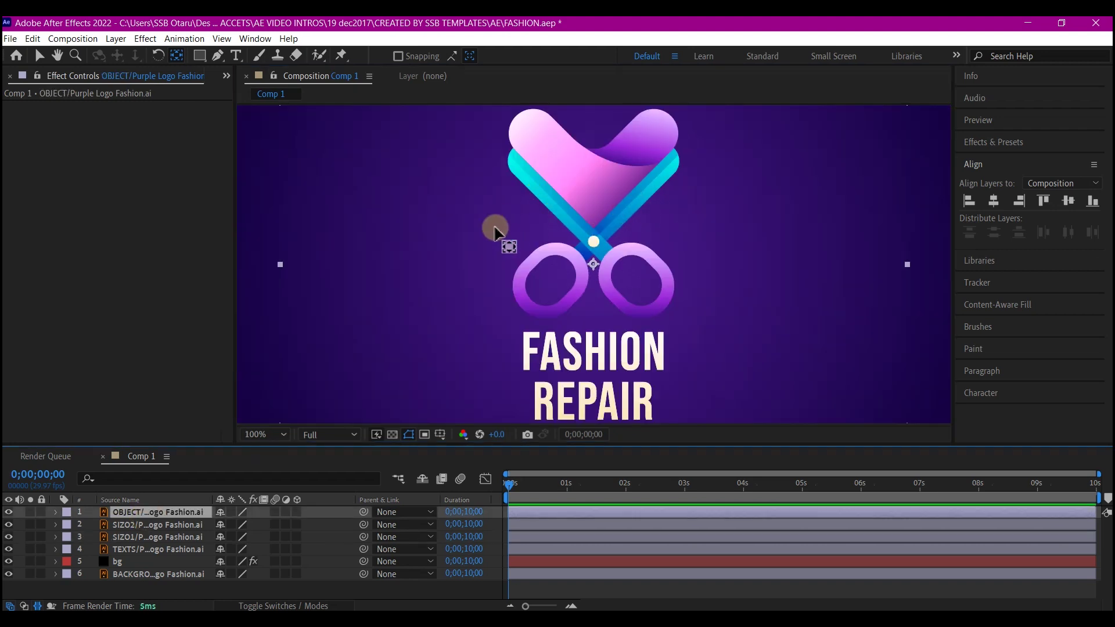
pyautogui.moveTo(594, 267); pyautogui.dragTo(596, 226)
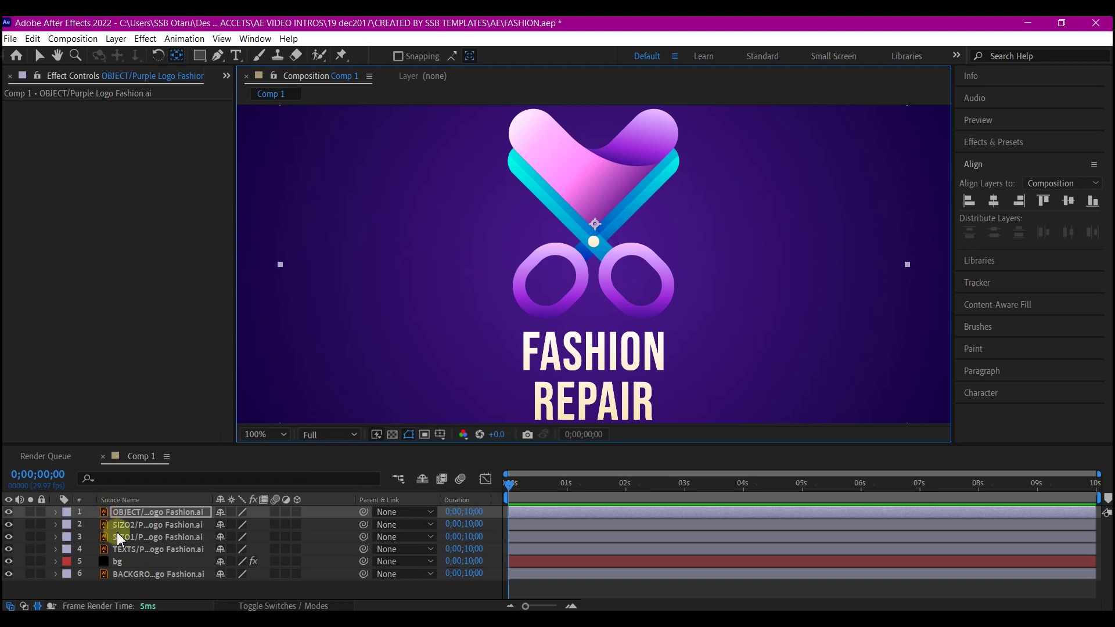
pyautogui.press('v')
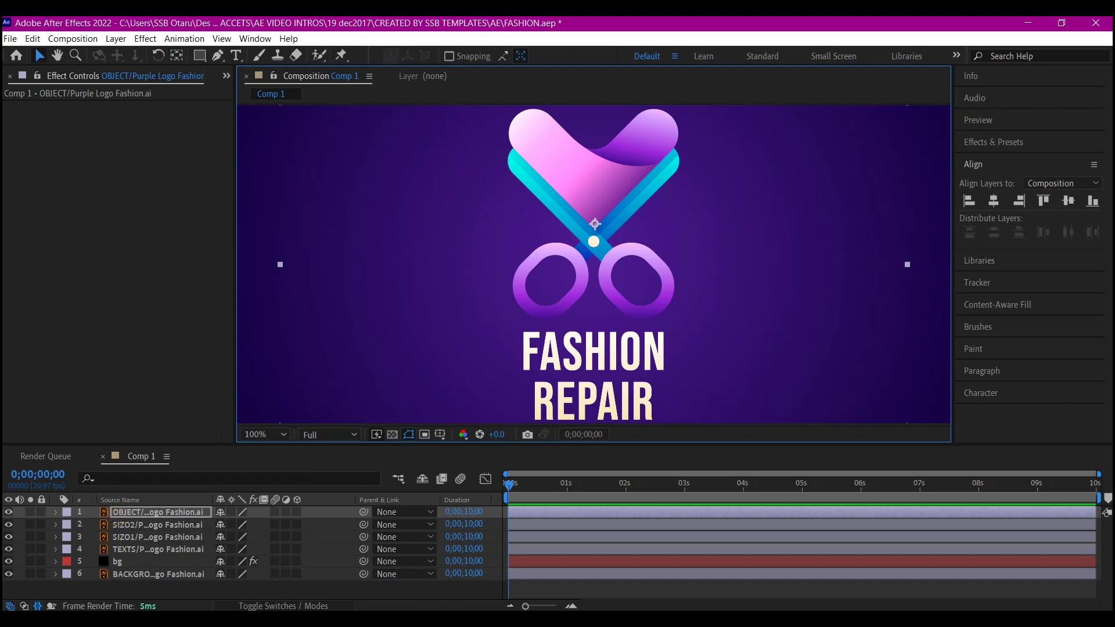
# Add 0° Rotation keyframes to the SIZO1 and SIZO2 layers at 2 seconds.
pyautogui.click(131, 538)
pyautogui.keyDown('ctrl'); pyautogui.click(131, 525); pyautogui.keyUp('ctrl')
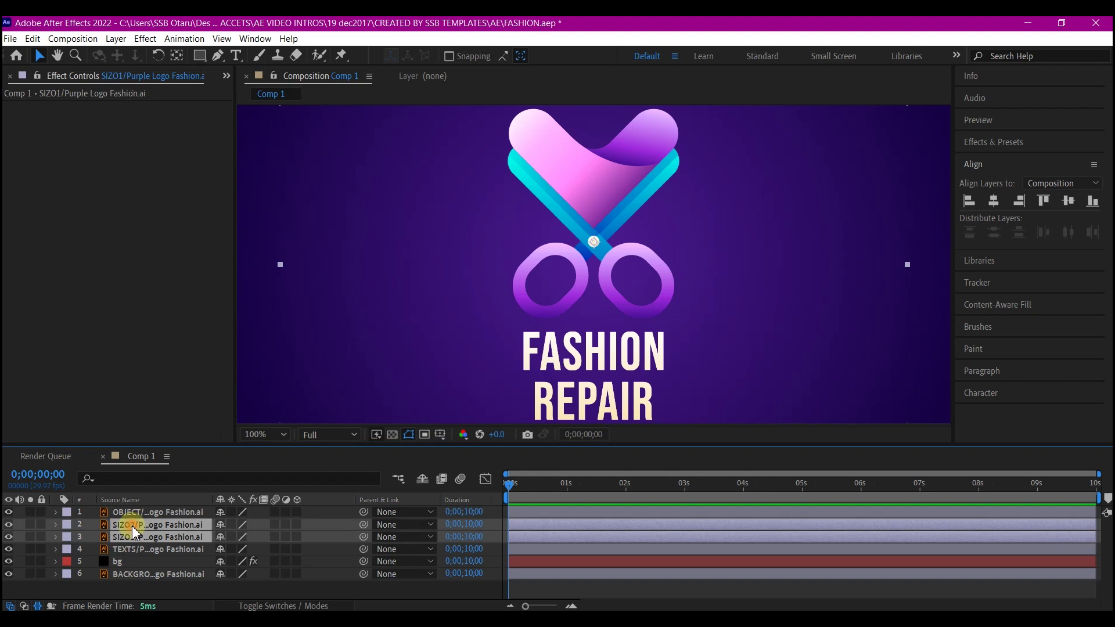
pyautogui.click(627, 484)
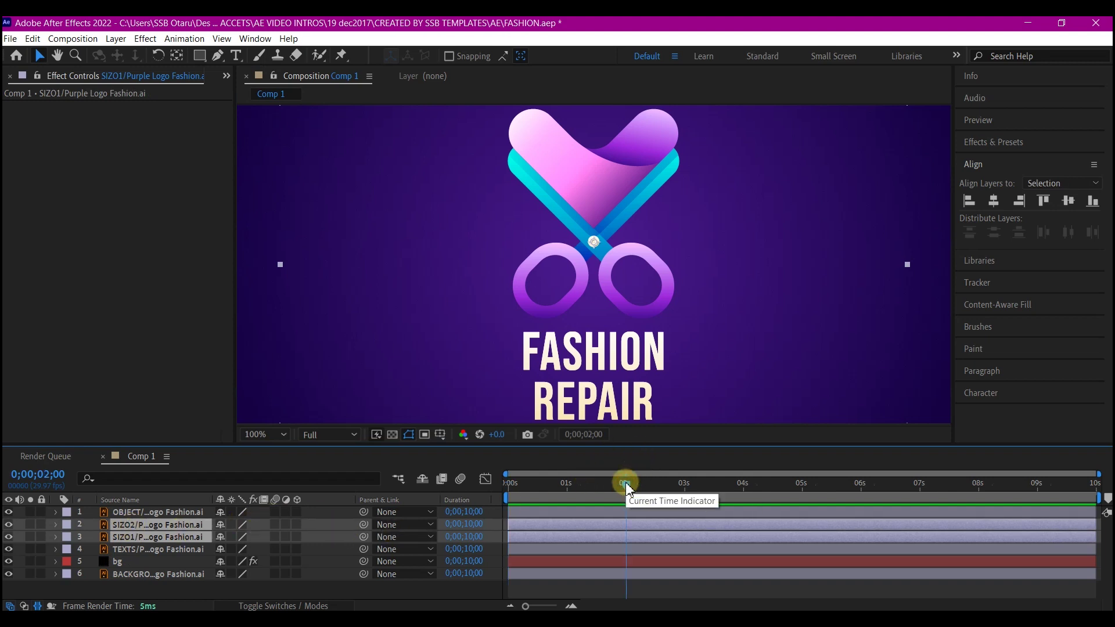
pyautogui.press('r')
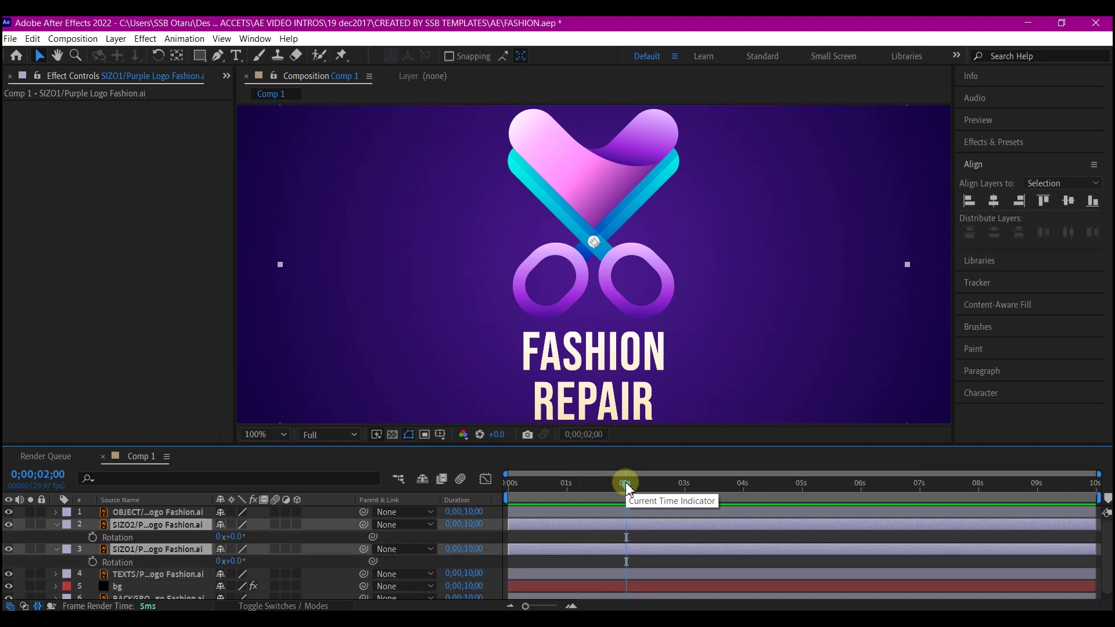
pyautogui.click(93, 538)
pyautogui.click(92, 562)
# At 0 seconds, set SIZO2's Rotation to 39° and SIZO1's to -43°, and apply Easy Ease to all their Rotation keyframes.
pyautogui.click(502, 493)
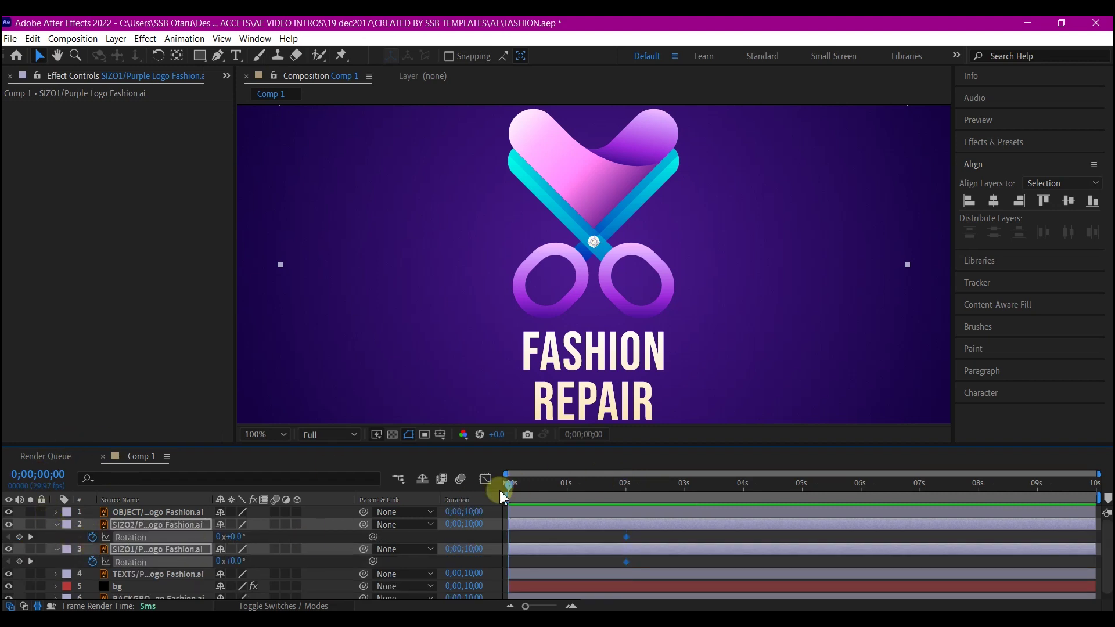
pyautogui.click(72, 535)
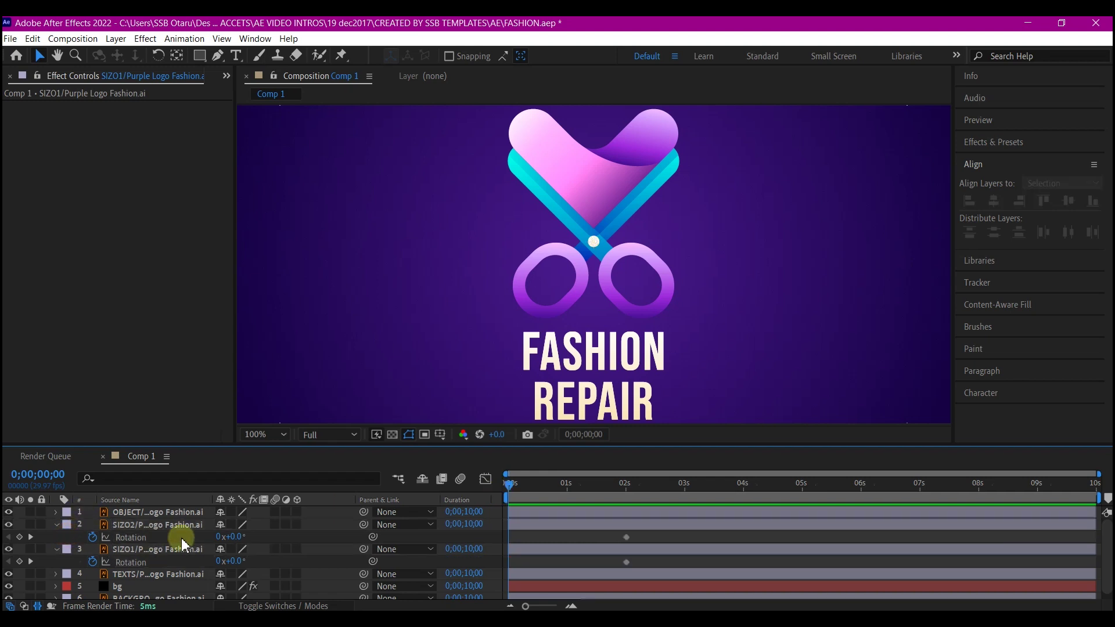
pyautogui.moveTo(232, 540); pyautogui.dragTo(200, 568)
pyautogui.moveTo(665, 535); pyautogui.dragTo(495, 569)
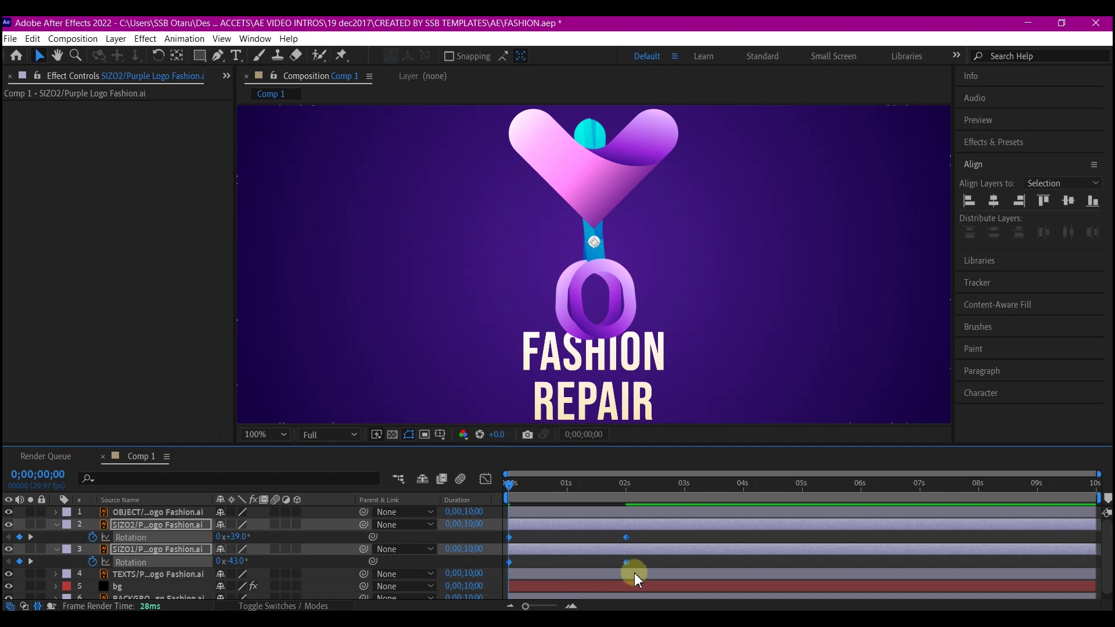
pyautogui.press('F9')
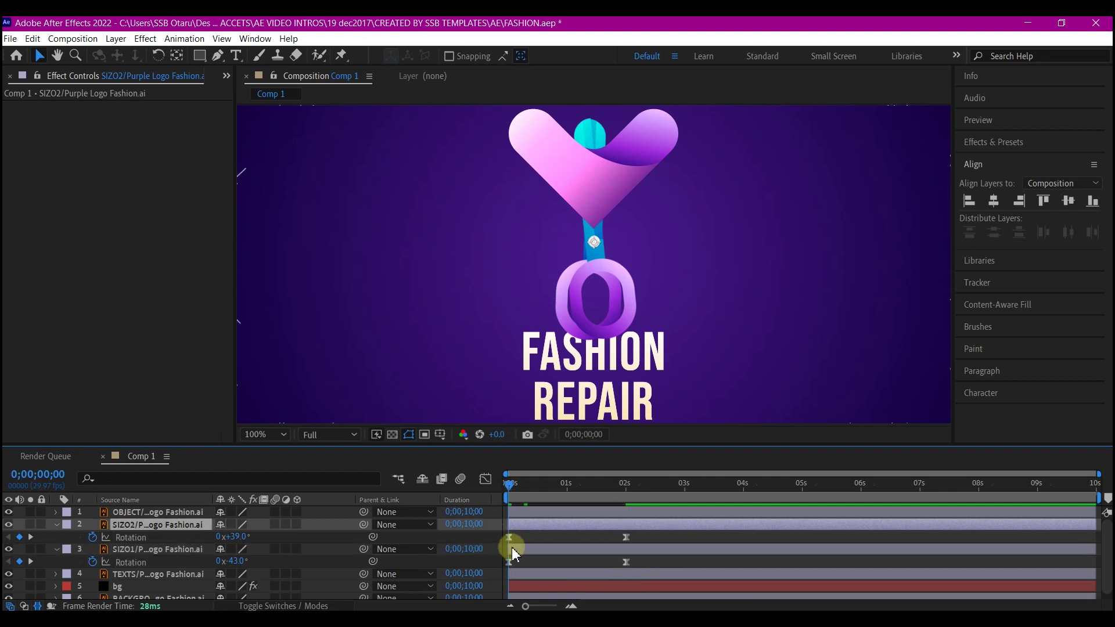
# Pre-compose the SIZO1 and SIZO2 layers as "cutter", moving all attributes into the new composition.
pyautogui.click(534, 552)
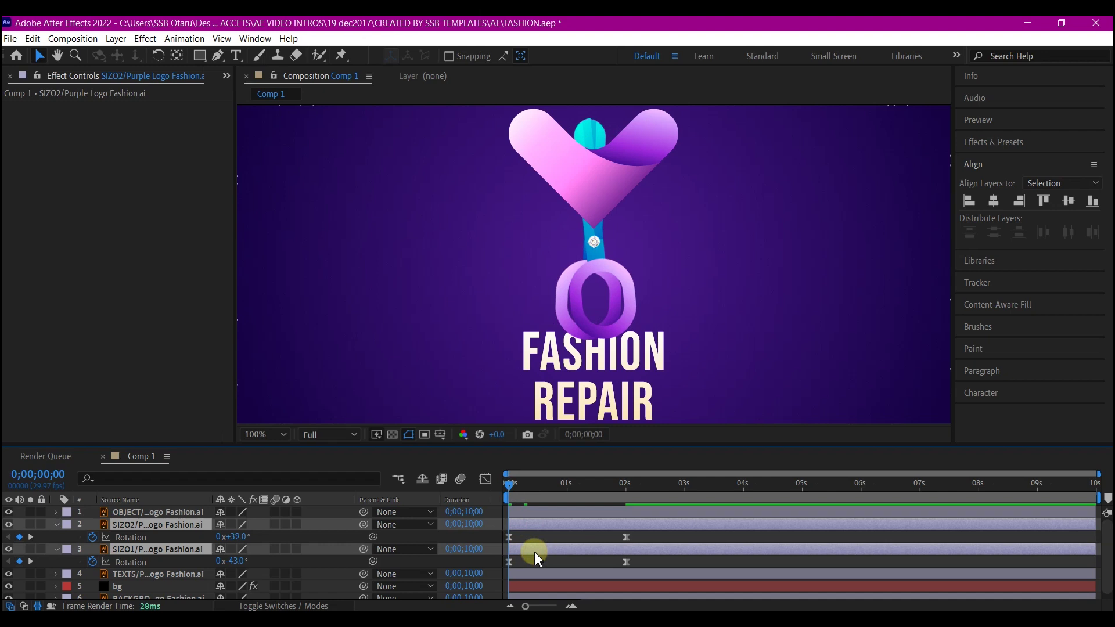
pyautogui.hotkey('ctrl', 'shift', 'c')
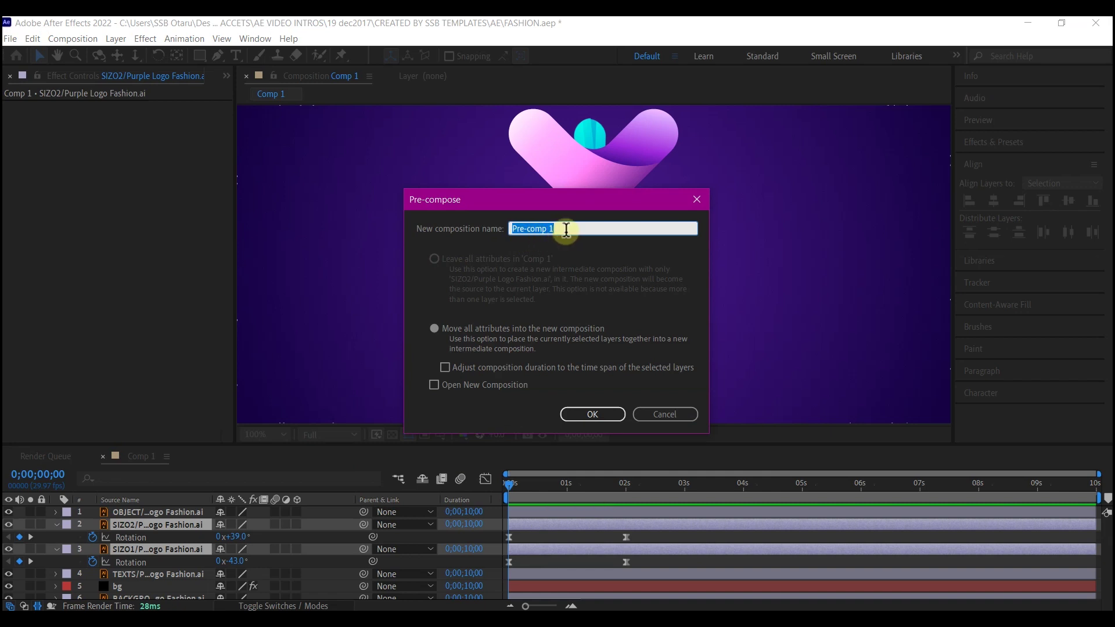
pyautogui.write('cutter')
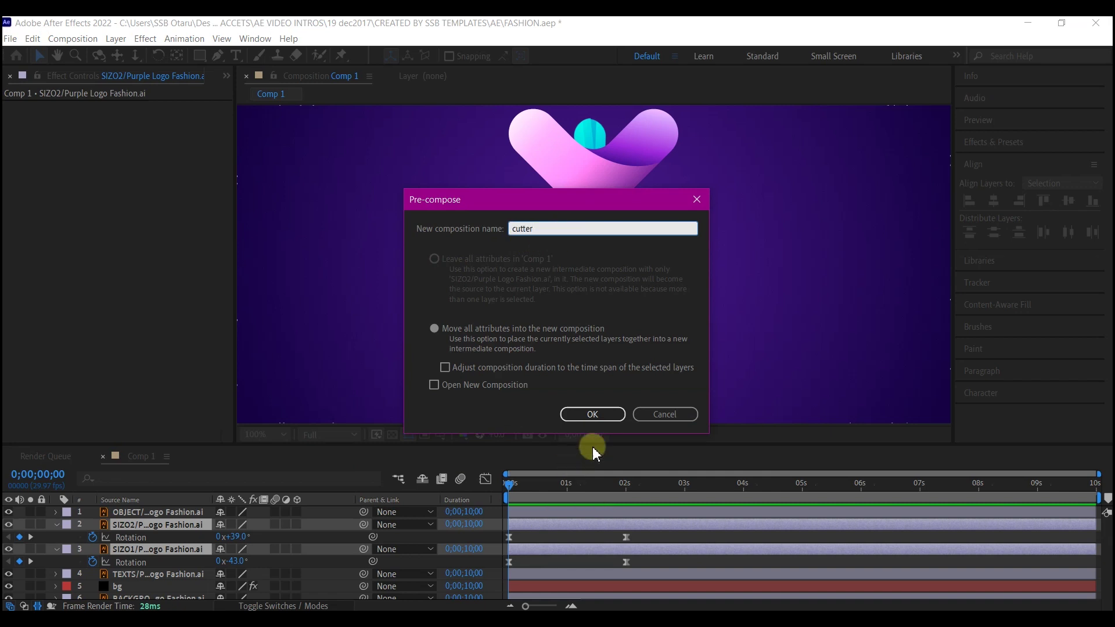
pyautogui.click(598, 413)
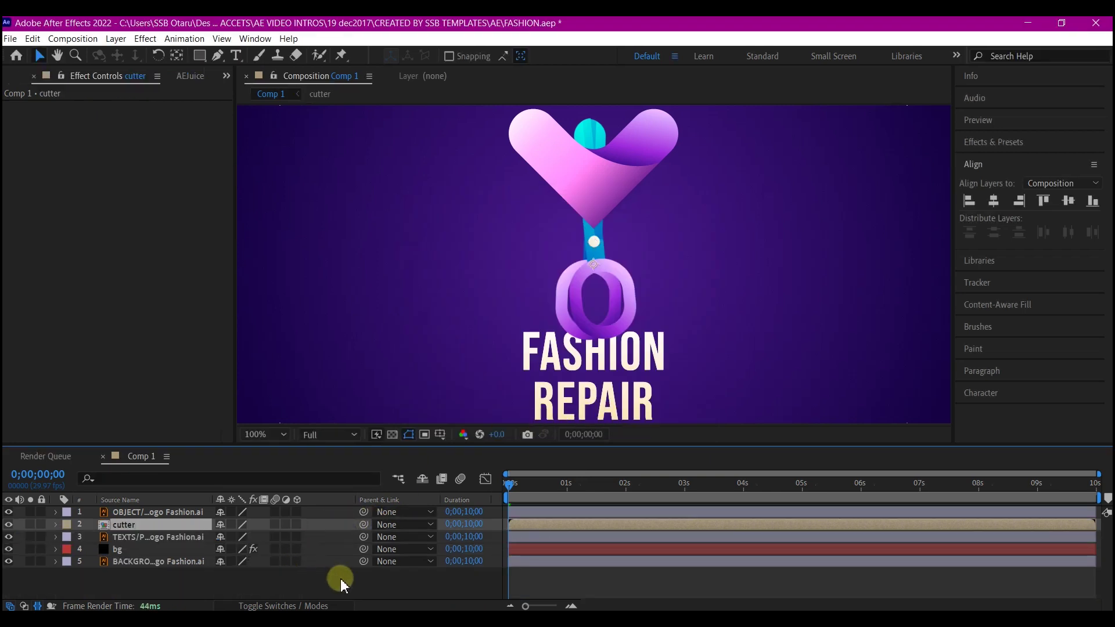
# Hide the OBJECT and TEXTS layers and preview the scissors' opening animation.
pyautogui.click(125, 512)
pyautogui.keyDown('ctrl'); pyautogui.click(134, 537); pyautogui.keyUp('ctrl')
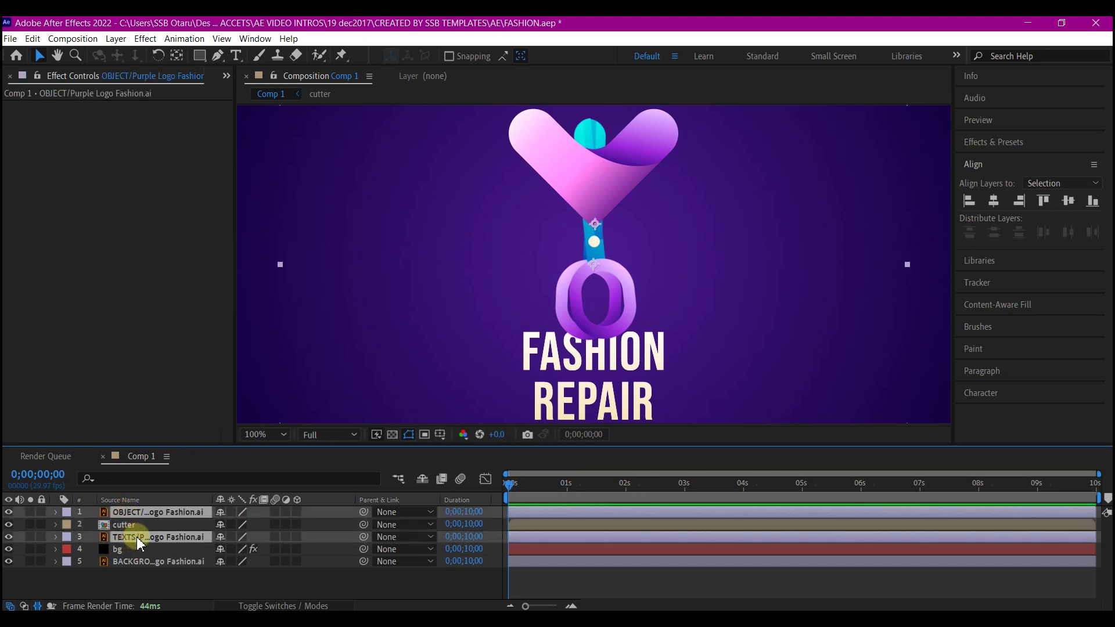
pyautogui.click(9, 512)
pyautogui.click(8, 538)
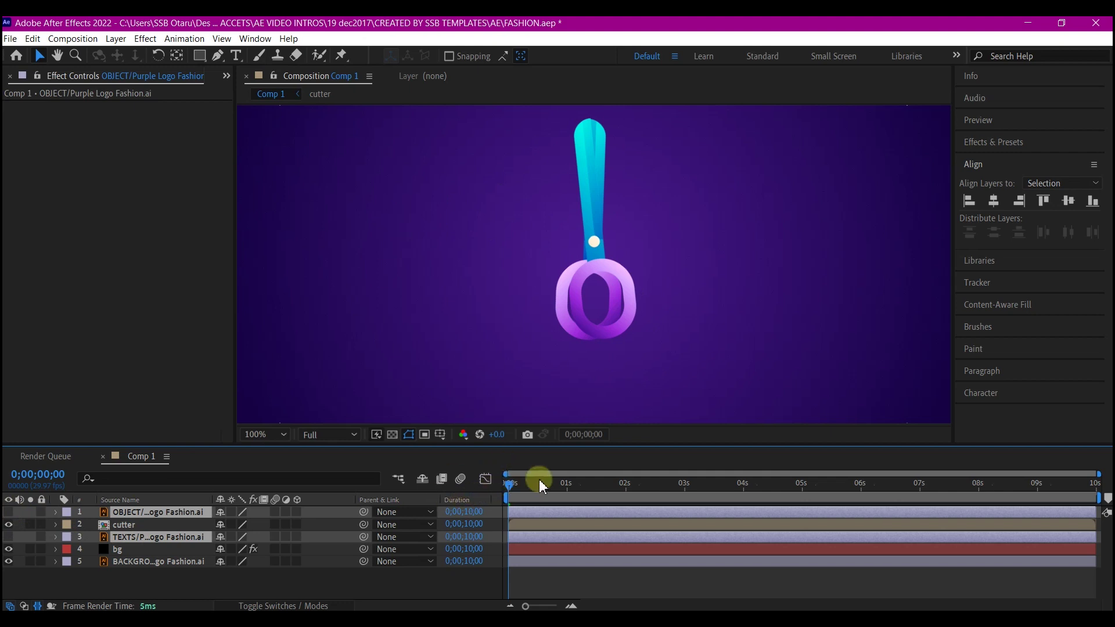
pyautogui.press('space')
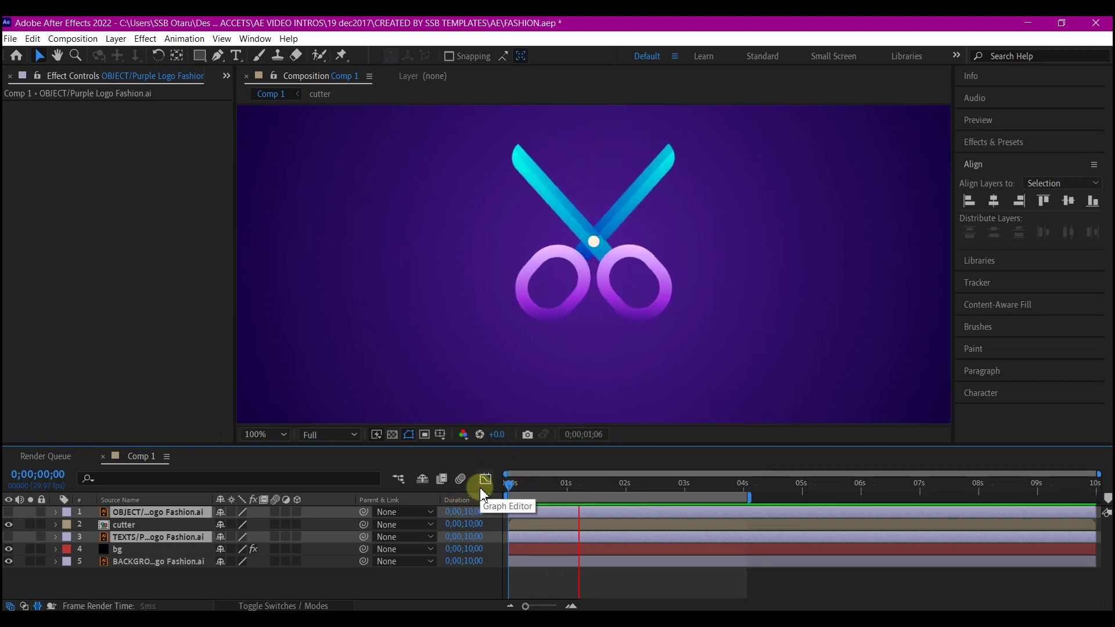
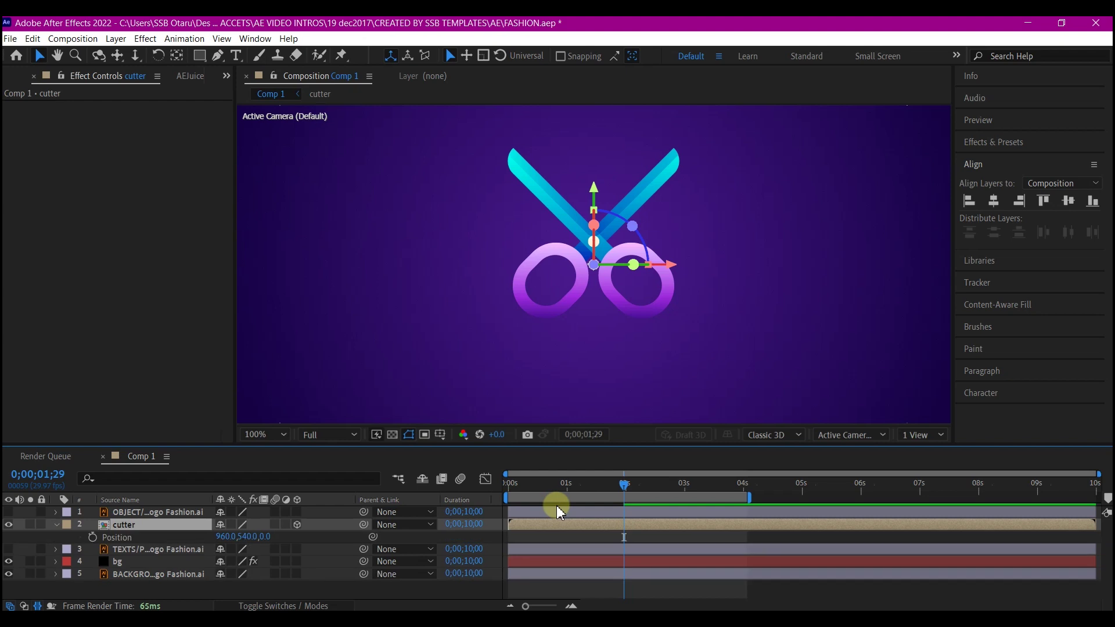
# Add Position, Scale and Y Rotation keyframes to the cutter layer at 0;00;01;29.
pyautogui.click(92, 538)
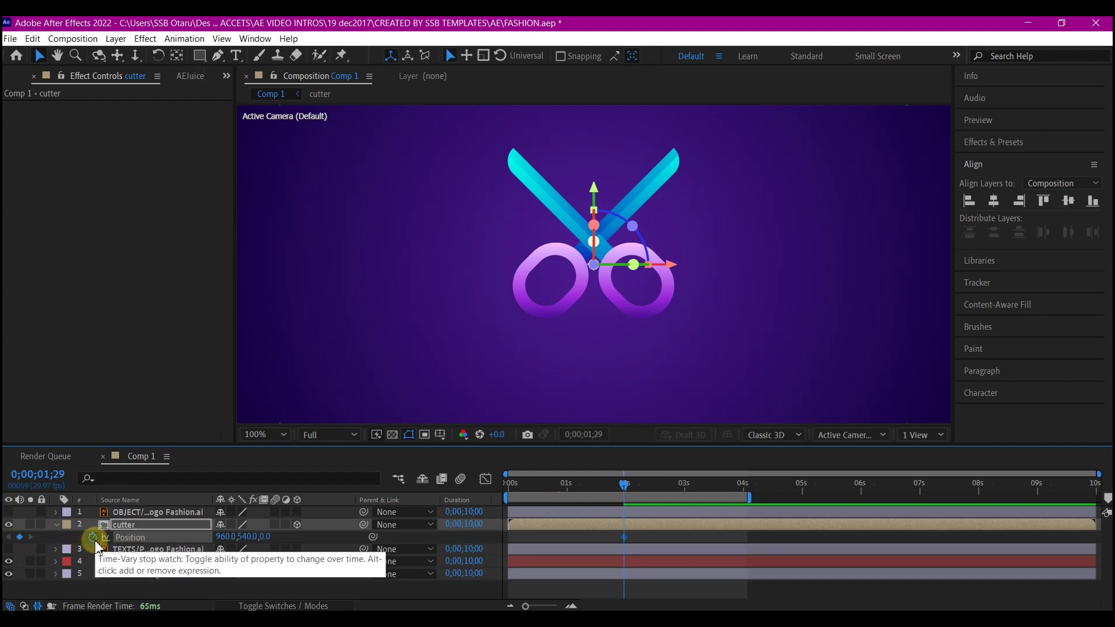
pyautogui.hotkey('shift', 's')
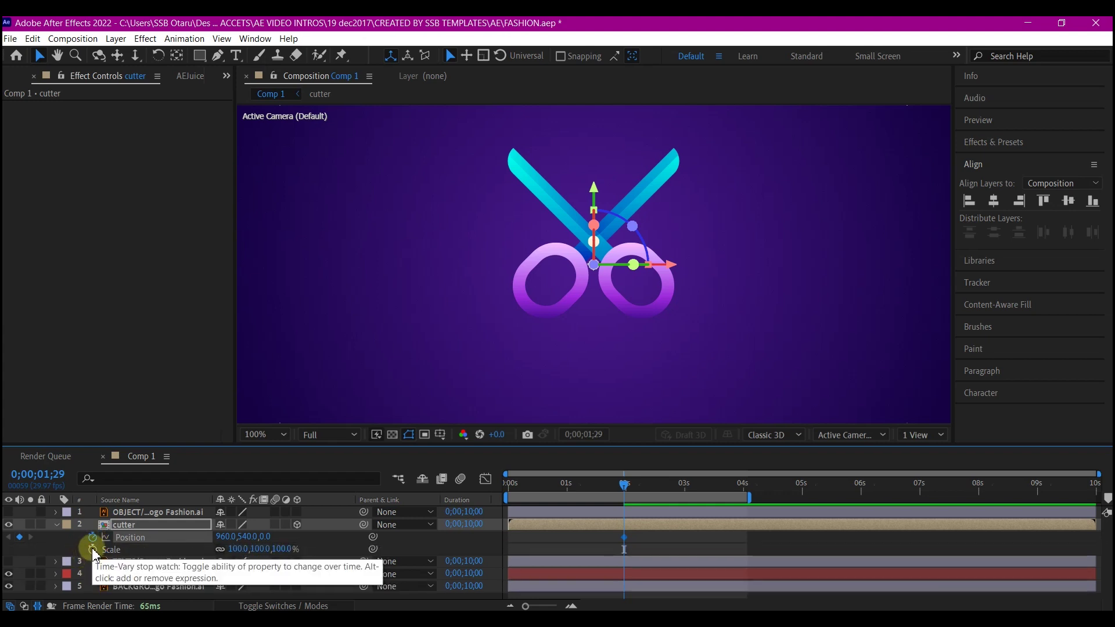
pyautogui.click(93, 549)
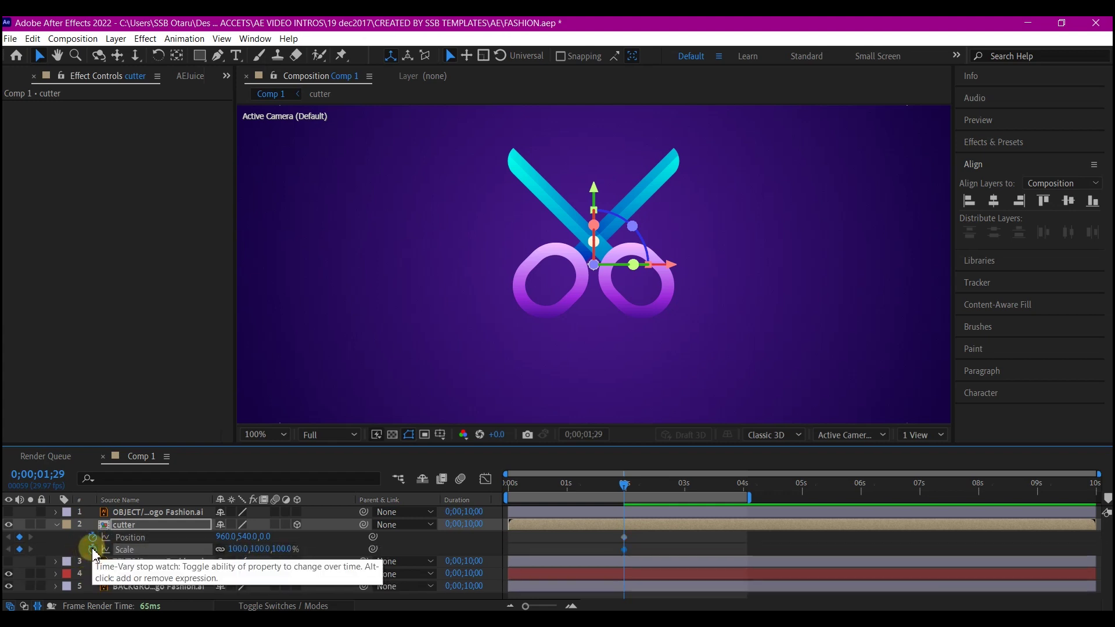
pyautogui.hotkey('shift', 'r')
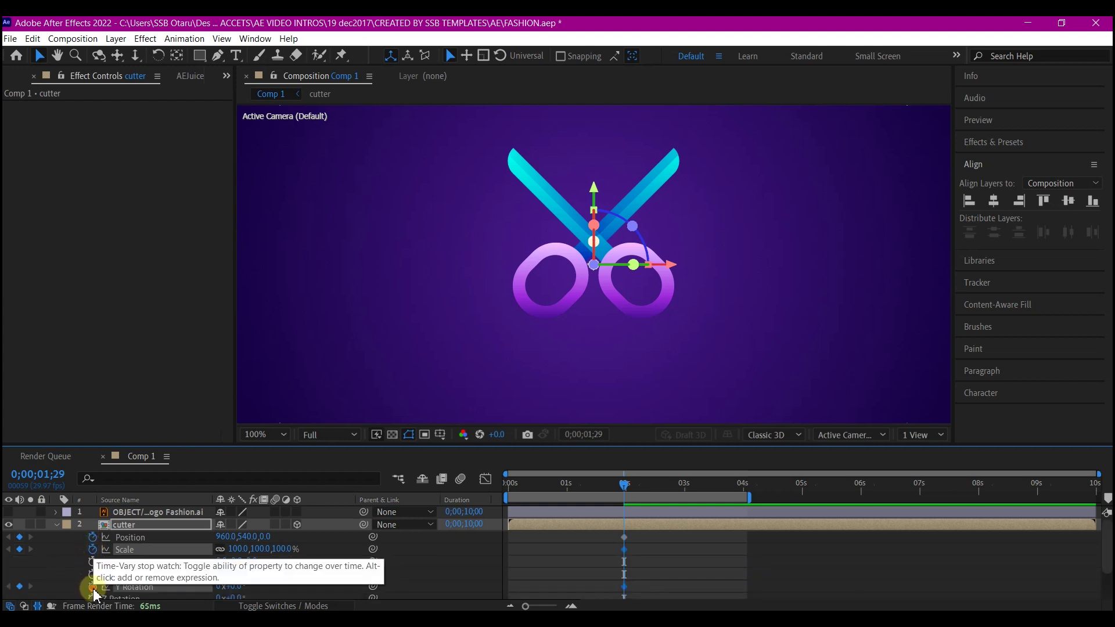
pyautogui.click(92, 587)
# At 0 seconds, set cutter's Y Rotation to 270°, Scale to 145% and Position to 960, 625, 0.
pyautogui.click(622, 484)
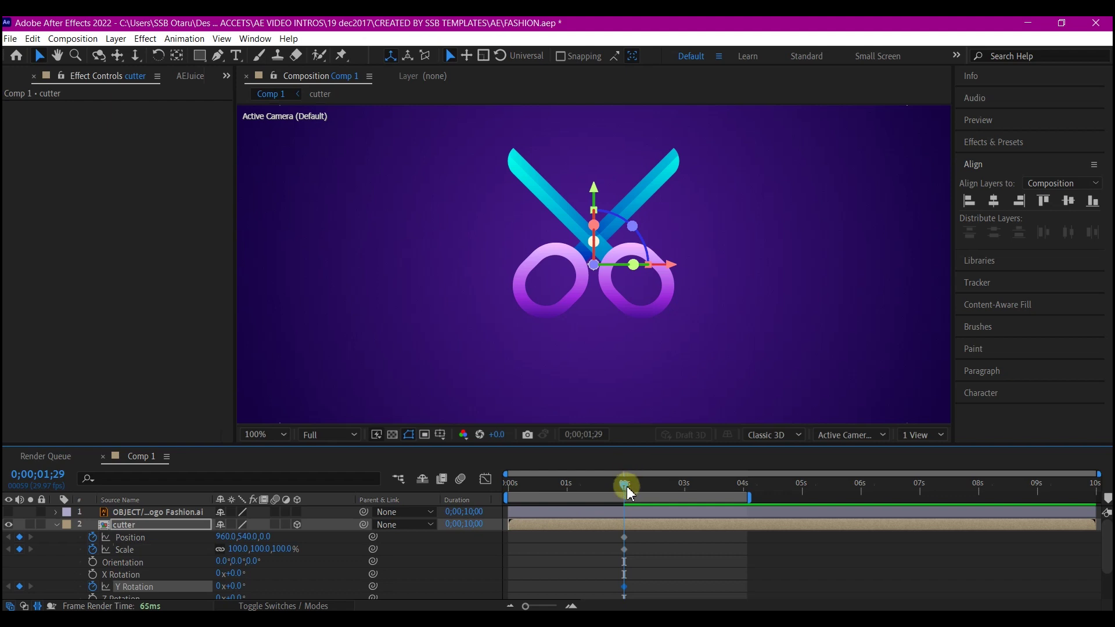
pyautogui.moveTo(579, 494); pyautogui.dragTo(472, 511)
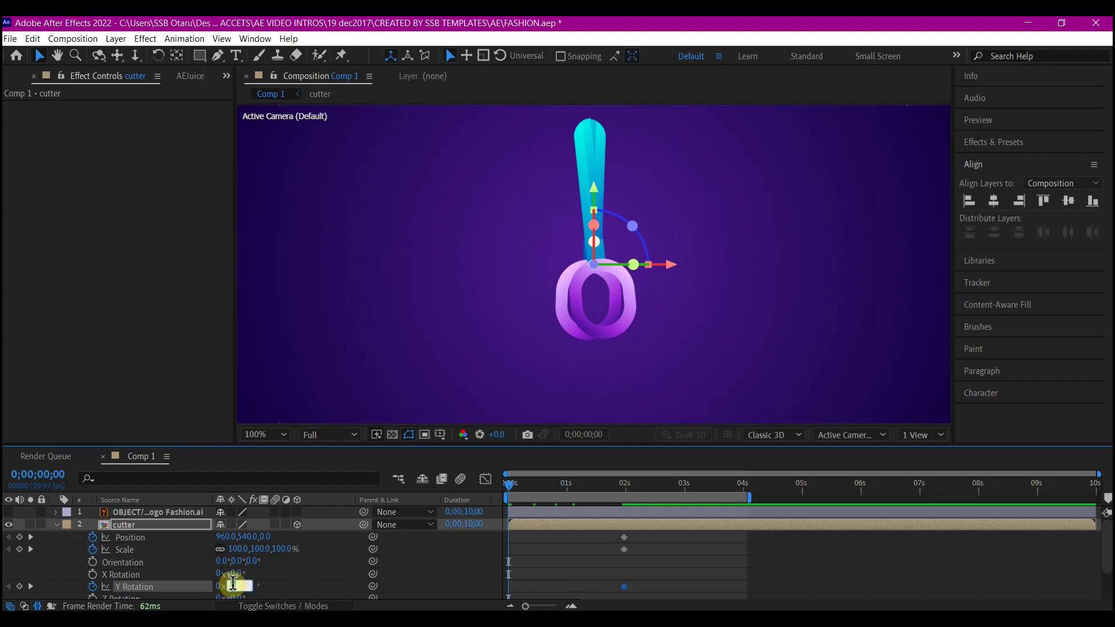
pyautogui.write('90')
pyautogui.press('Return')
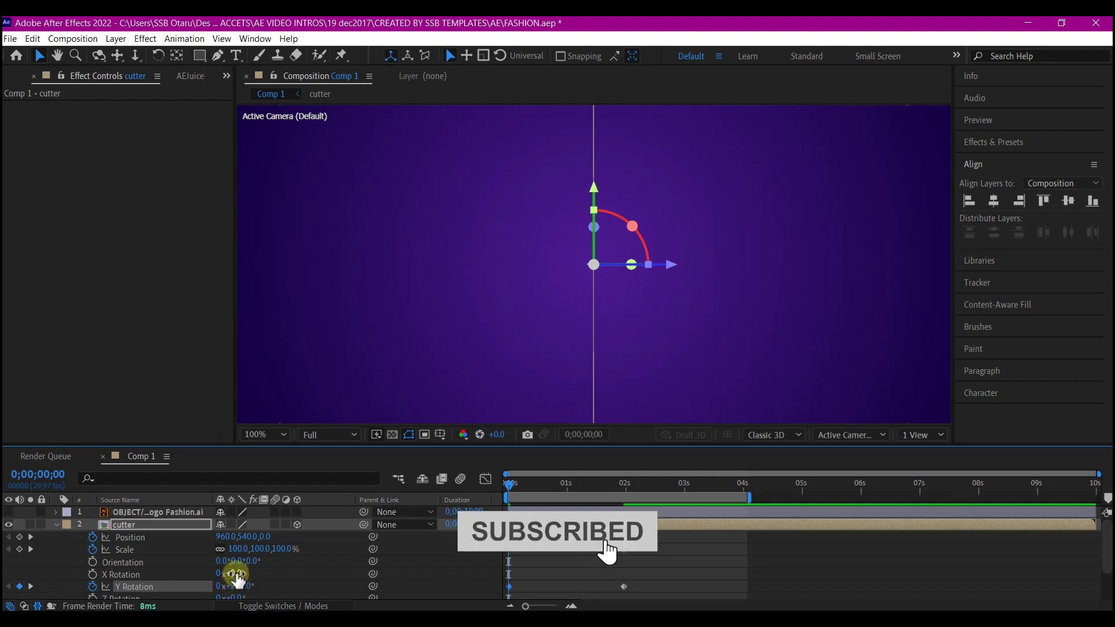
pyautogui.moveTo(229, 549); pyautogui.dragTo(320, 519)
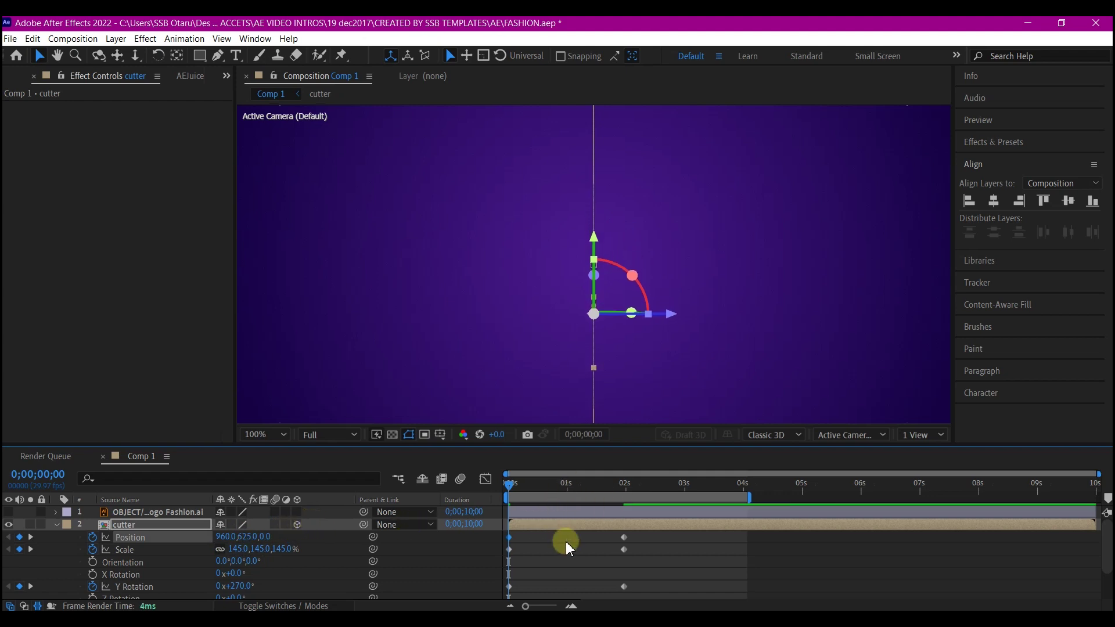
# Show only cutter's animated properties and apply Easy Ease to all their Position, Scale and Y Rotation keyframes.
pyautogui.press('u')
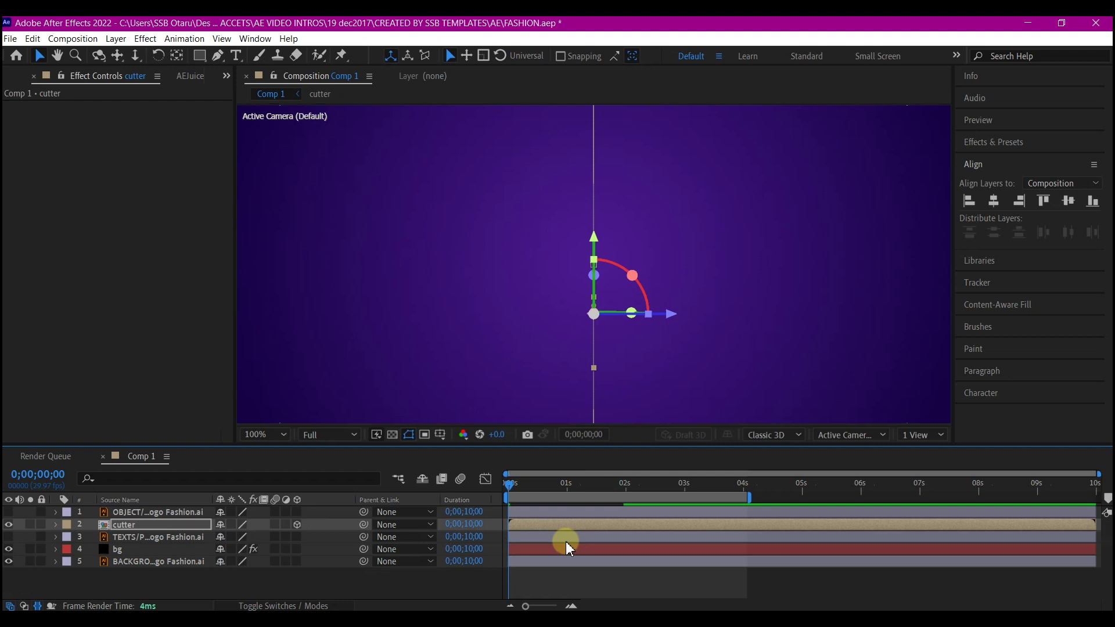
pyautogui.press('u')
pyautogui.moveTo(657, 534); pyautogui.dragTo(491, 569)
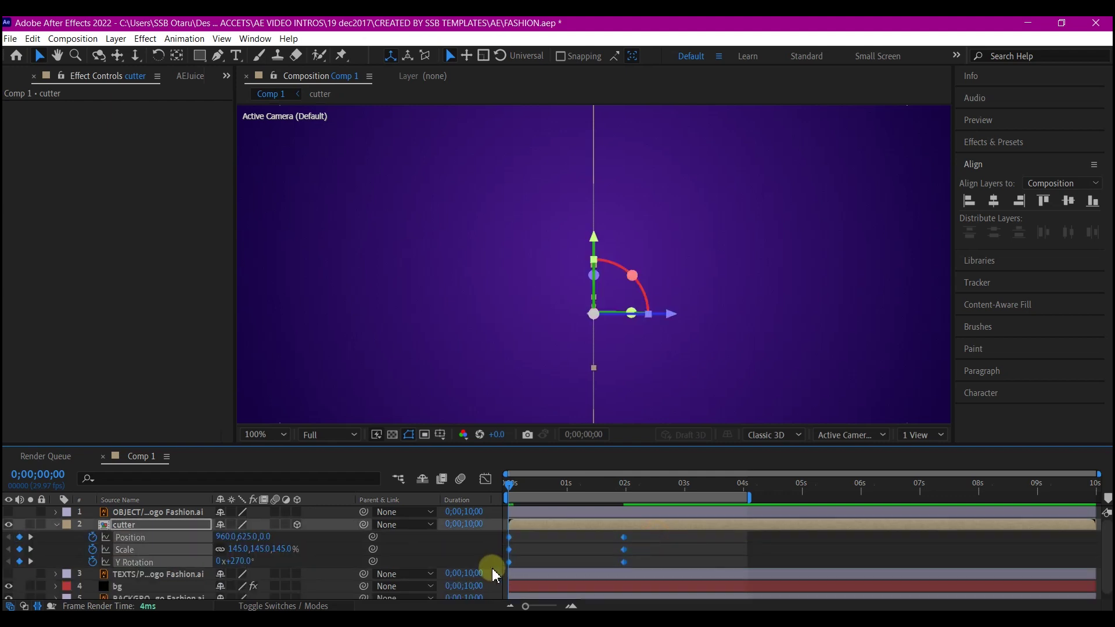
pyautogui.moveTo(630, 556); pyautogui.dragTo(628, 556)
pyautogui.rightClick(625, 554)
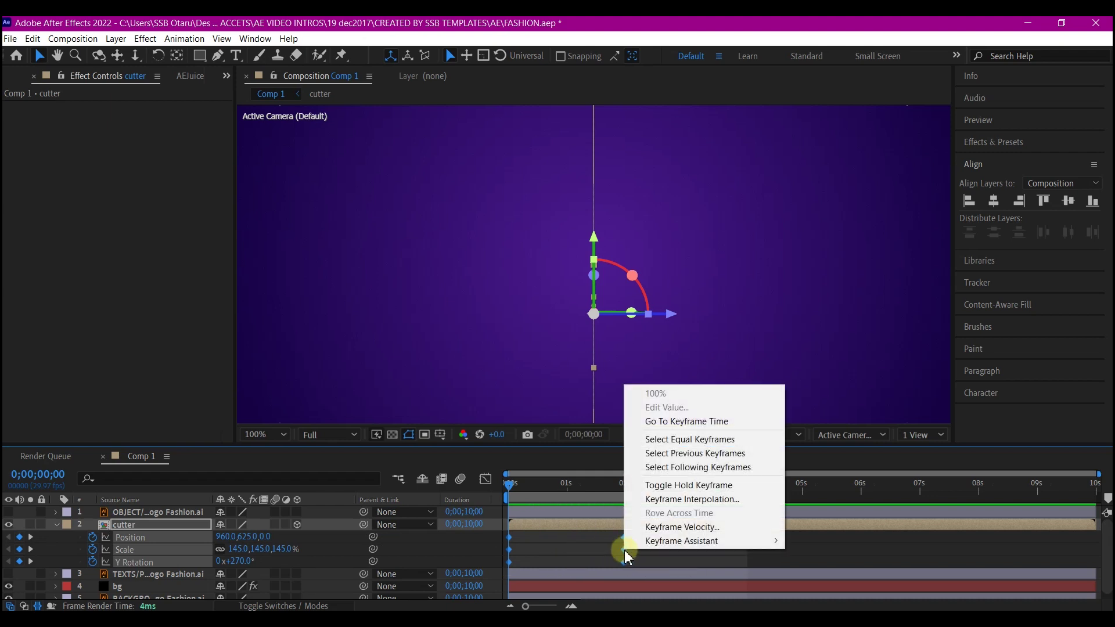
pyautogui.click(684, 544)
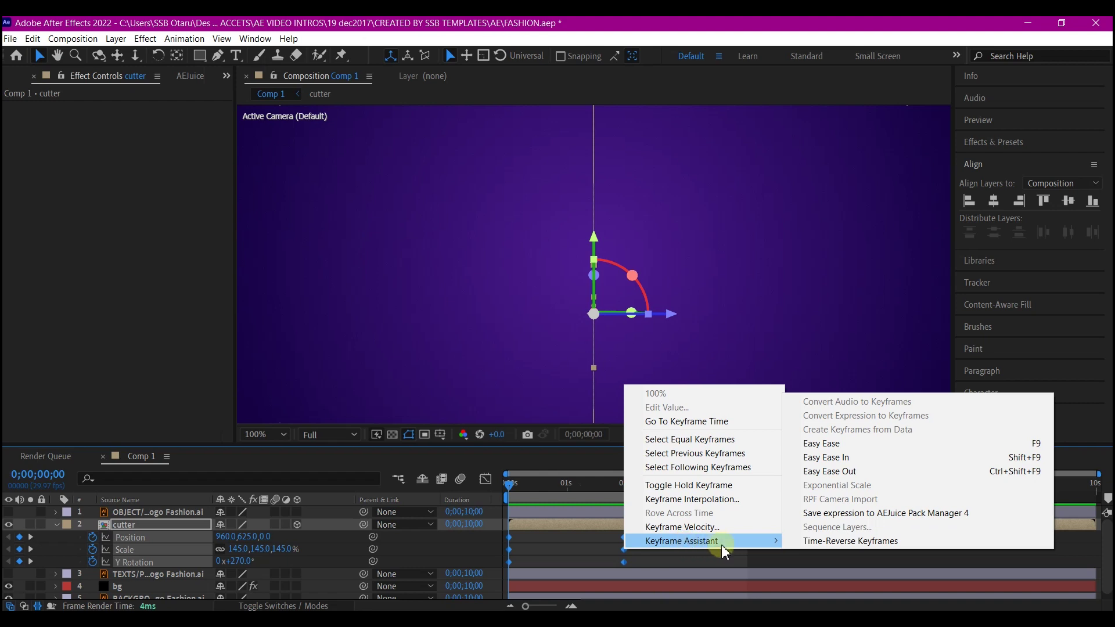
pyautogui.click(821, 447)
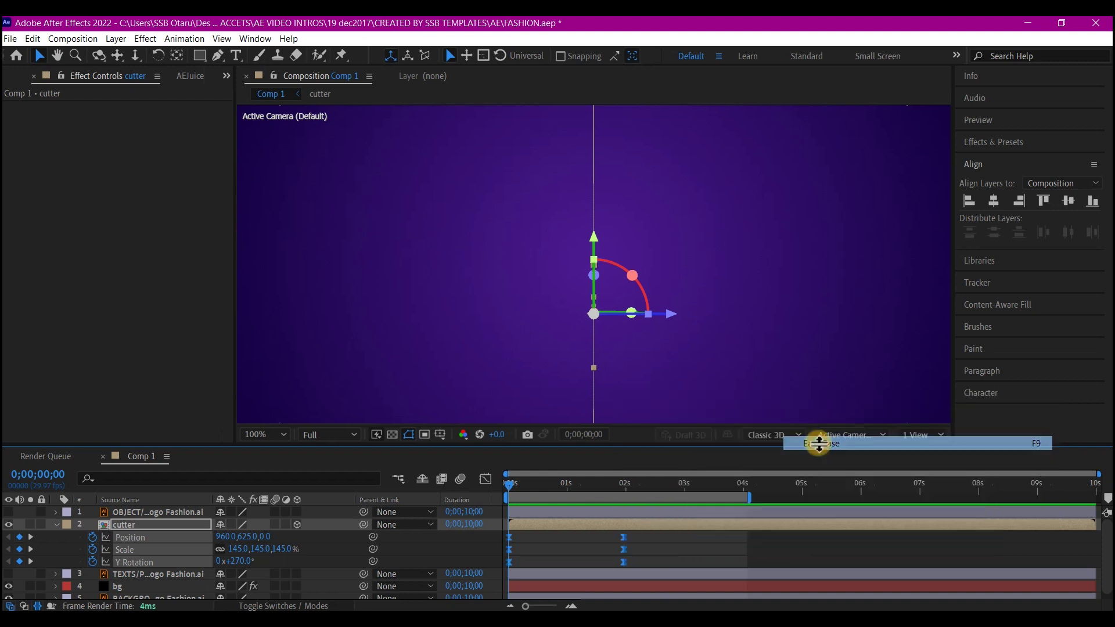
pyautogui.click(653, 549)
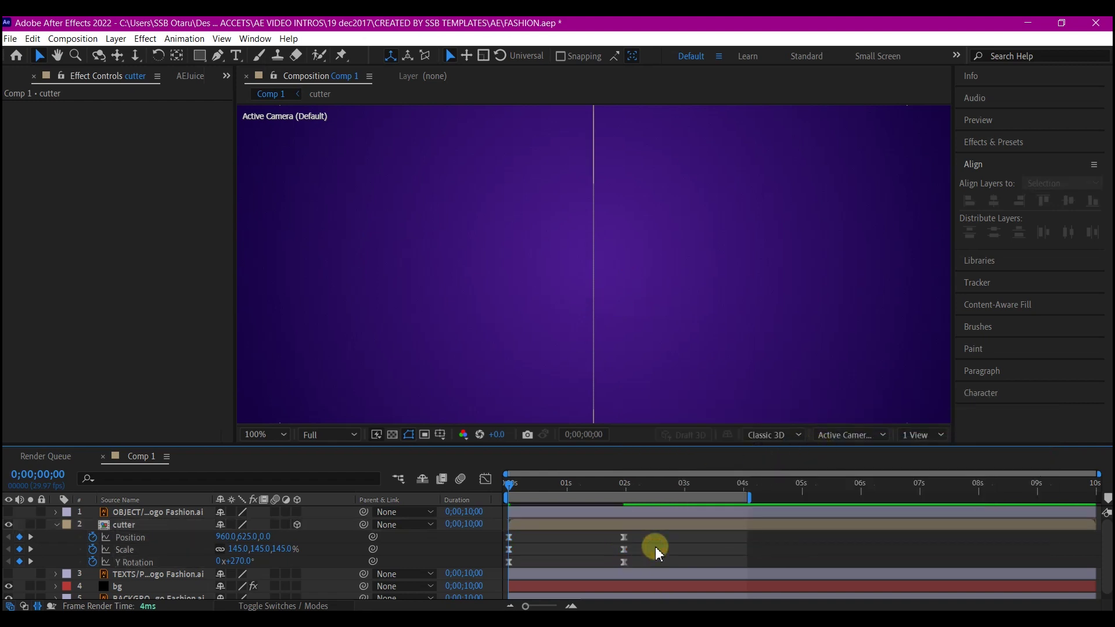
# Lengthen the incoming easing of cutter's three end keyframes in the speed graph and preview the animation.
pyautogui.click(623, 537)
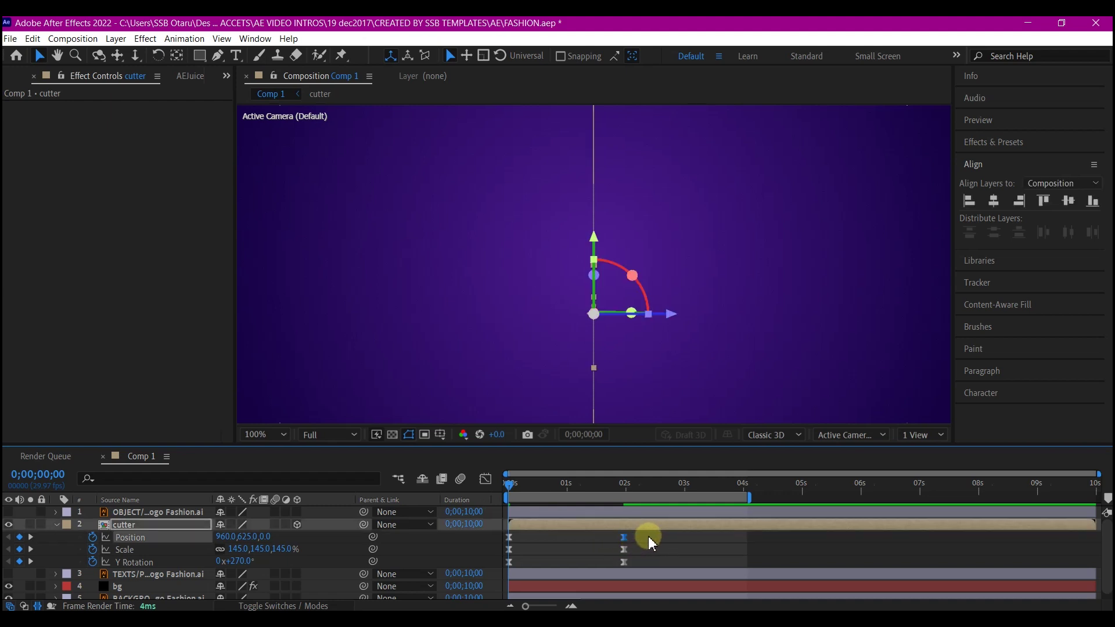
pyautogui.moveTo(665, 540); pyautogui.dragTo(574, 562)
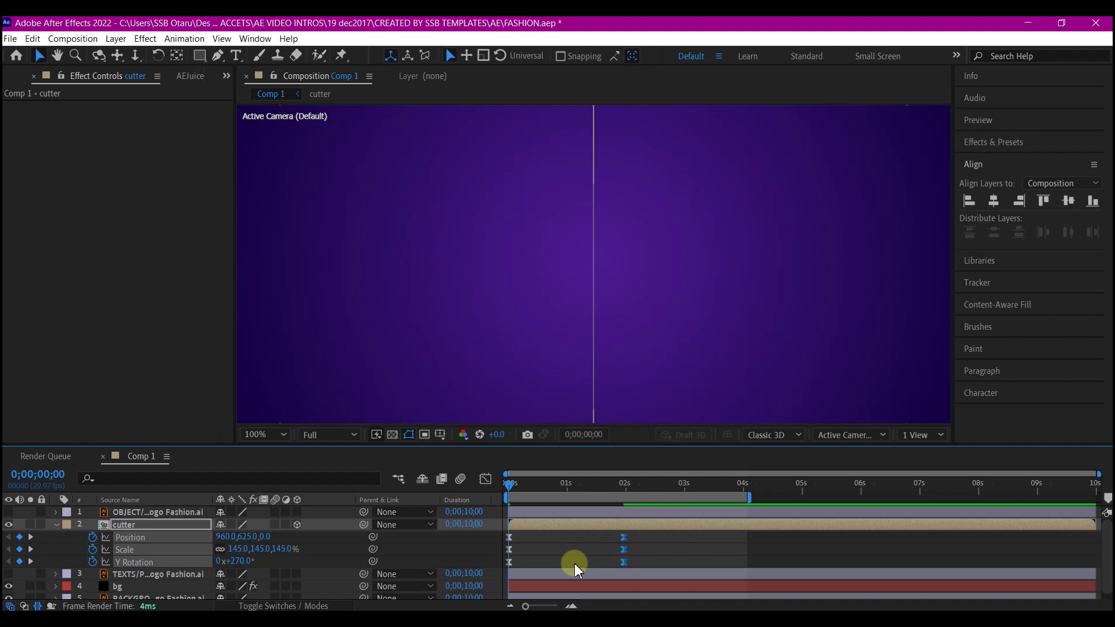
pyautogui.click(486, 479)
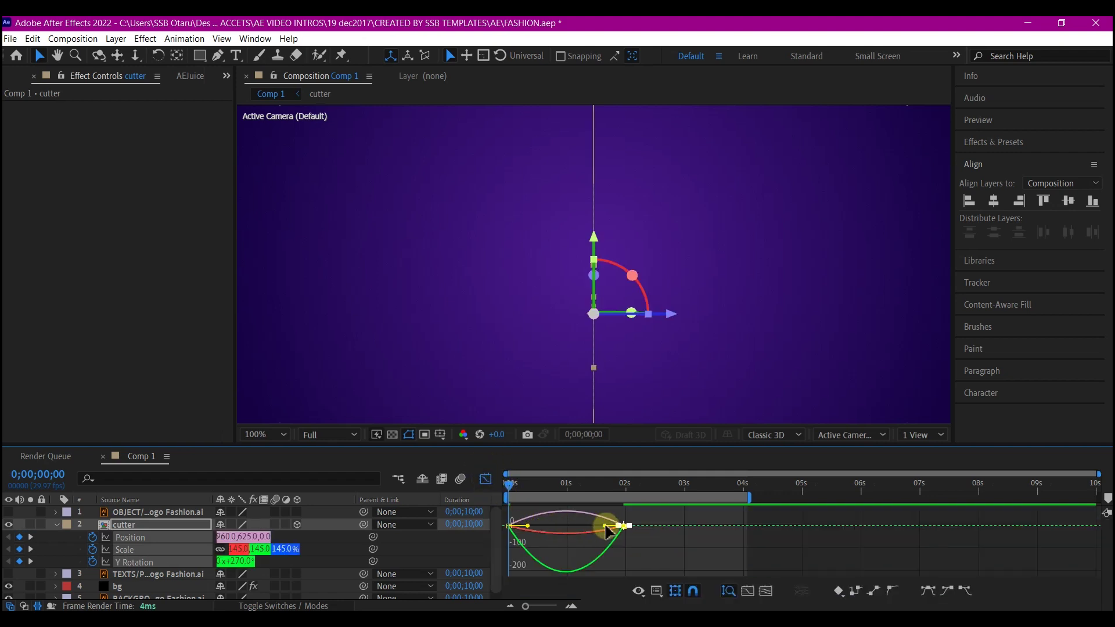
pyautogui.moveTo(607, 529); pyautogui.dragTo(566, 537)
pyautogui.click(485, 480)
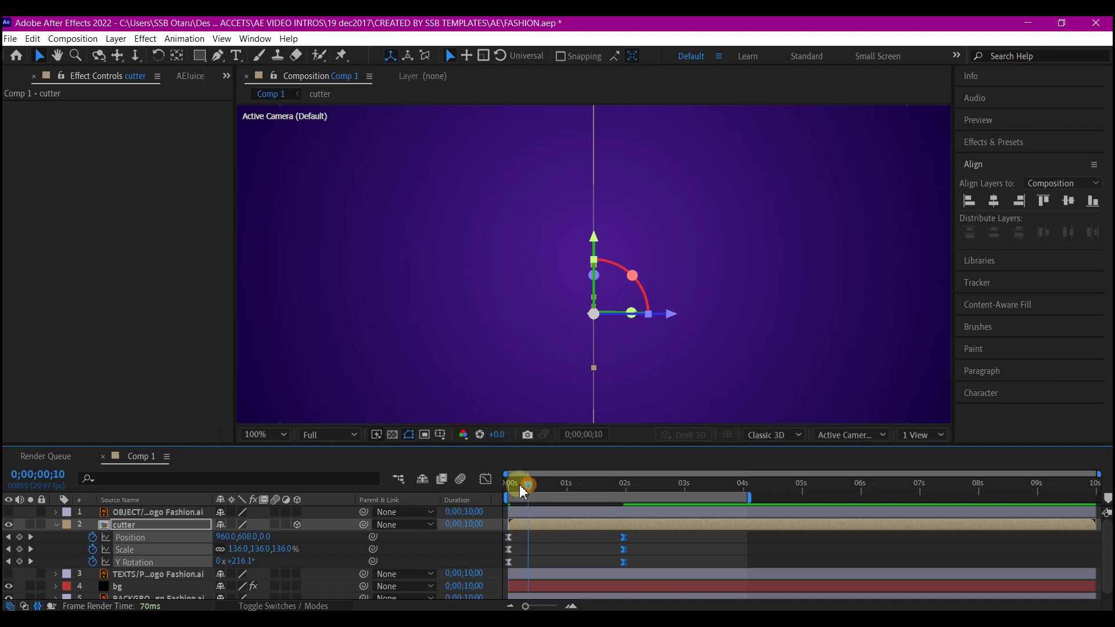
pyautogui.press('space')
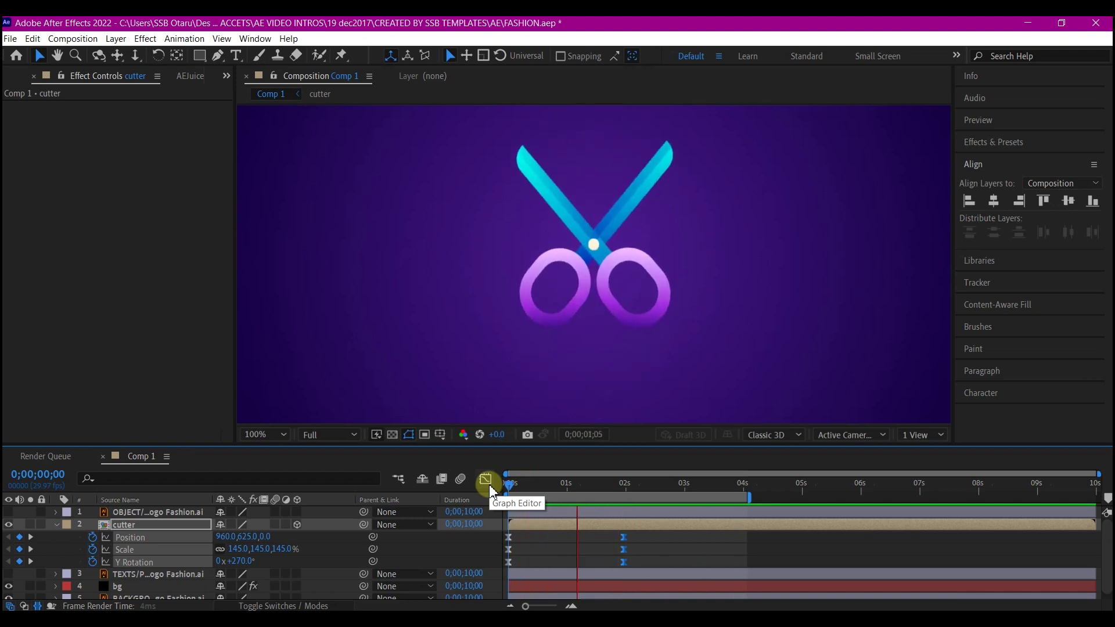
# Move cutter's three end keyframes earlier, to just after 1 second, and preview the faster animation from the start.
pyautogui.click(593, 514)
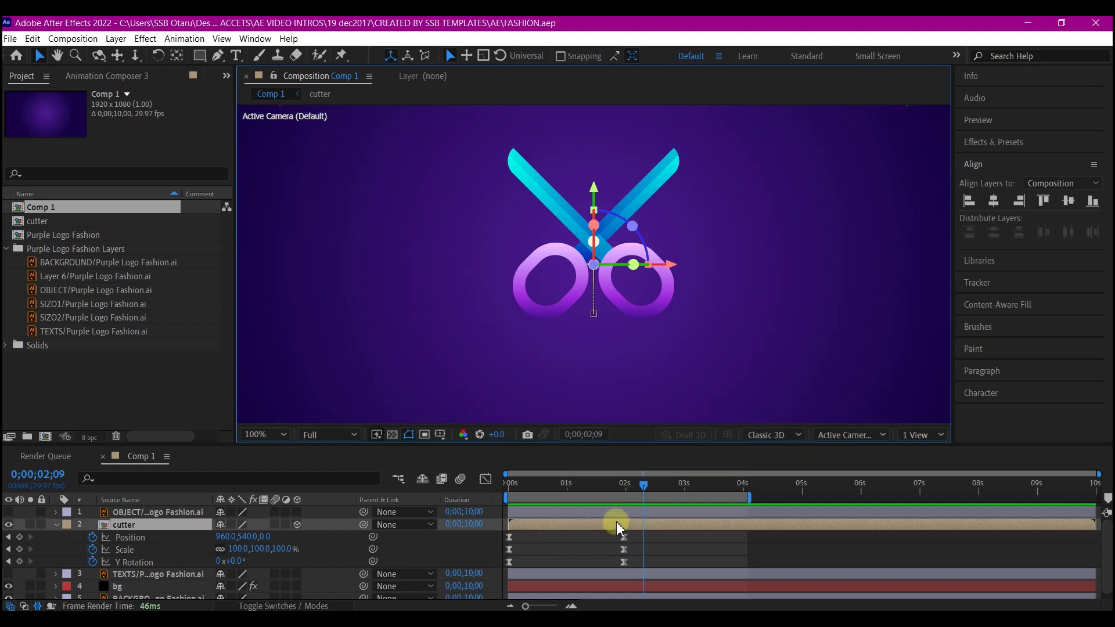
pyautogui.moveTo(673, 534); pyautogui.dragTo(574, 569)
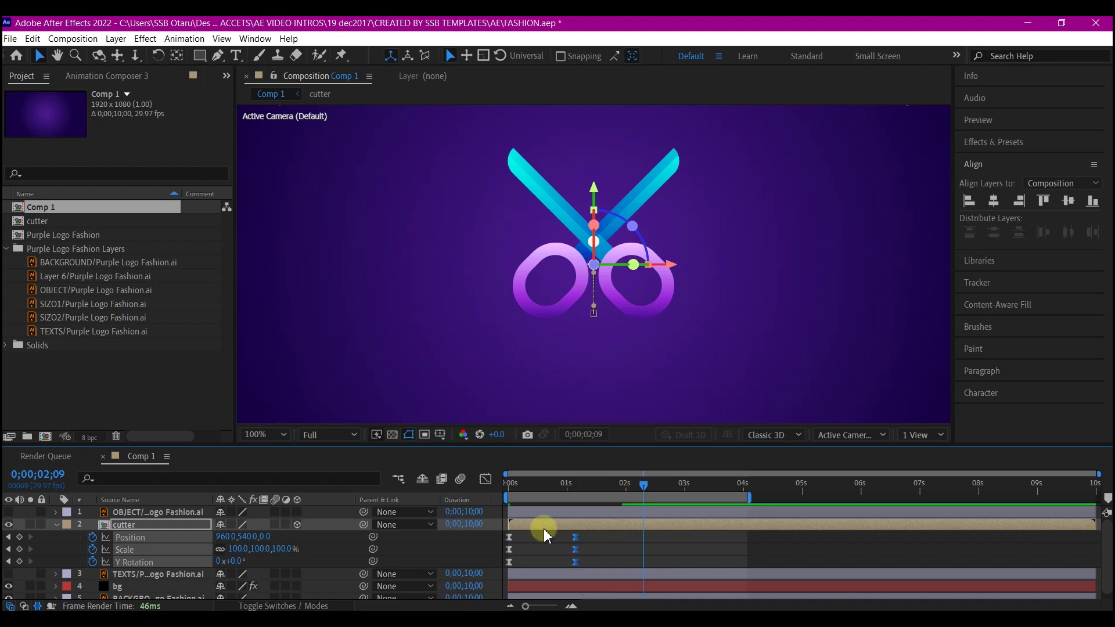
pyautogui.moveTo(644, 484); pyautogui.dragTo(473, 505)
pyautogui.press('space')
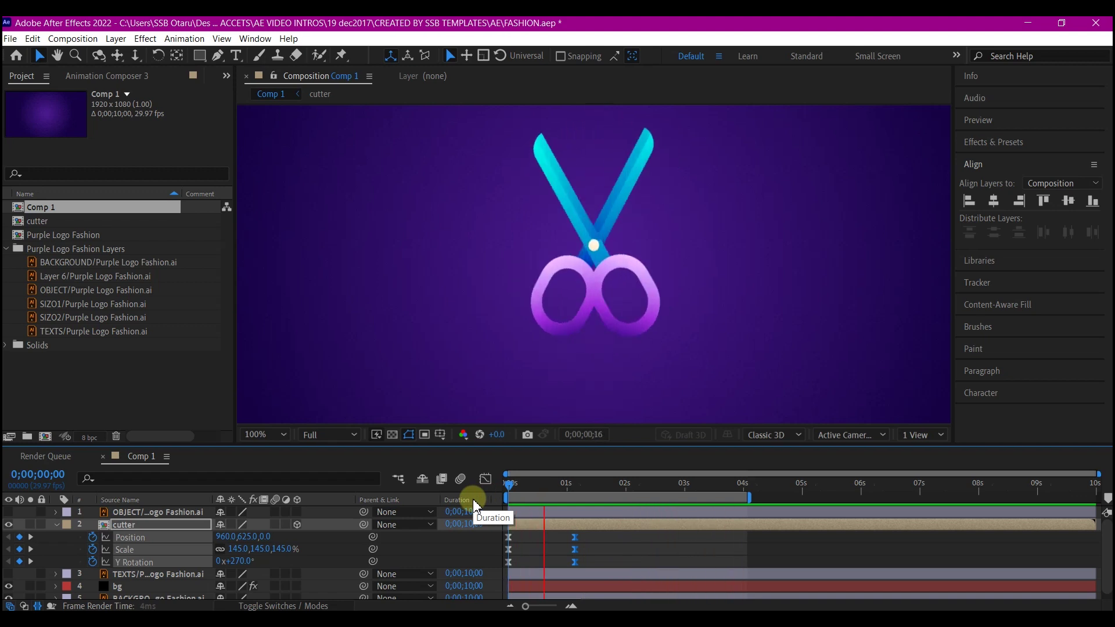
pyautogui.press('space')
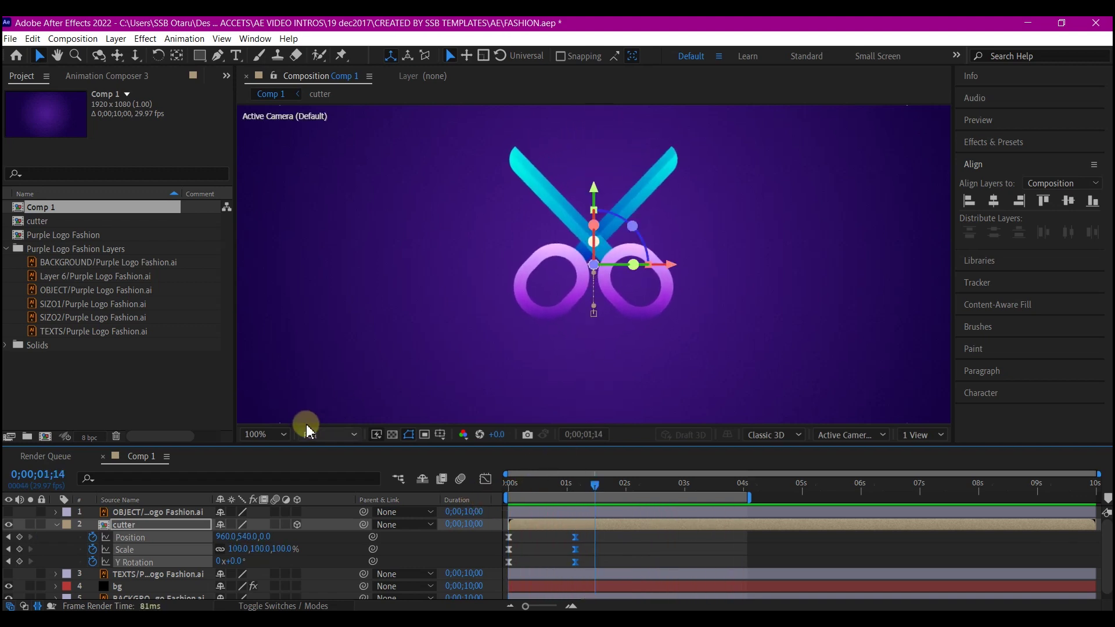
# Show the rulers and place three evenly spaced horizontal guides across the scissors' blades, pivot and handles.
pyautogui.click(255, 436)
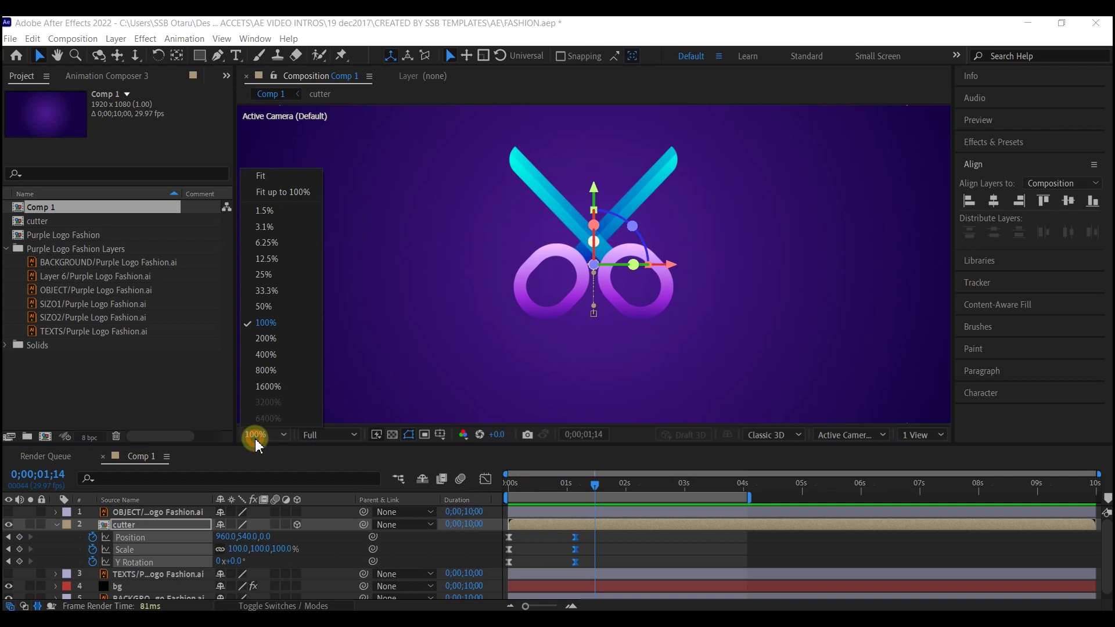
pyautogui.click(261, 185)
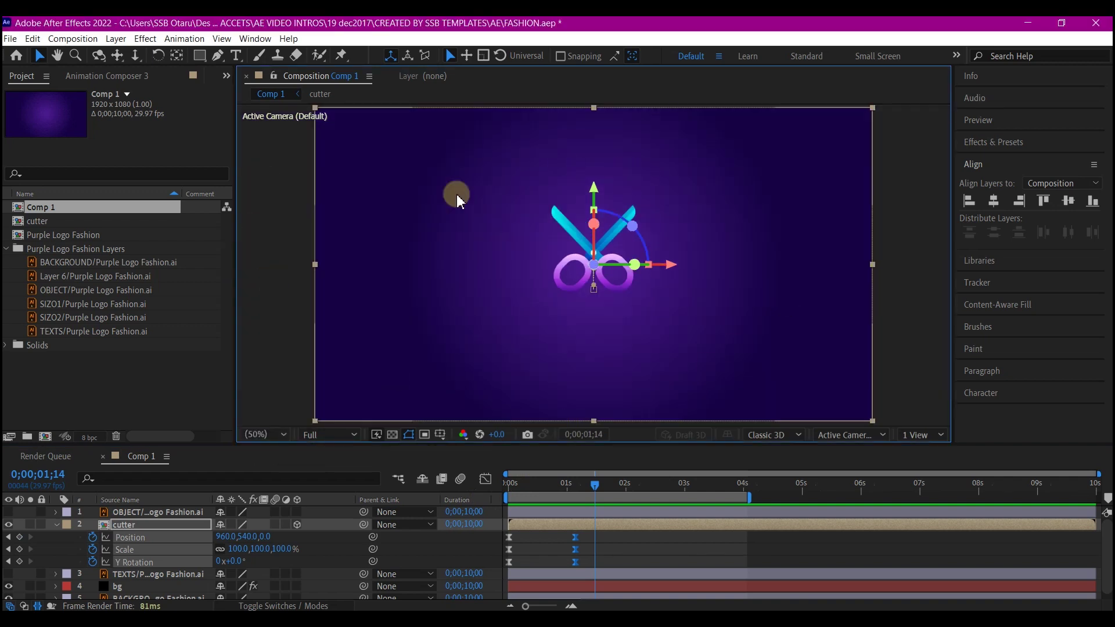
pyautogui.click(56, 525)
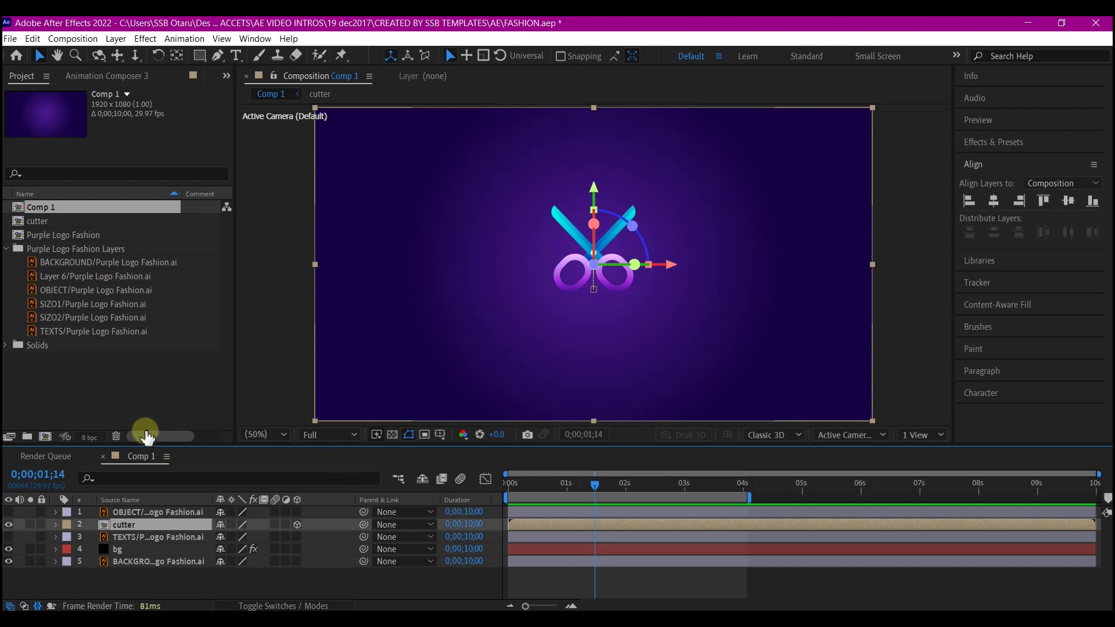
pyautogui.hotkey('ctrl', 'r')
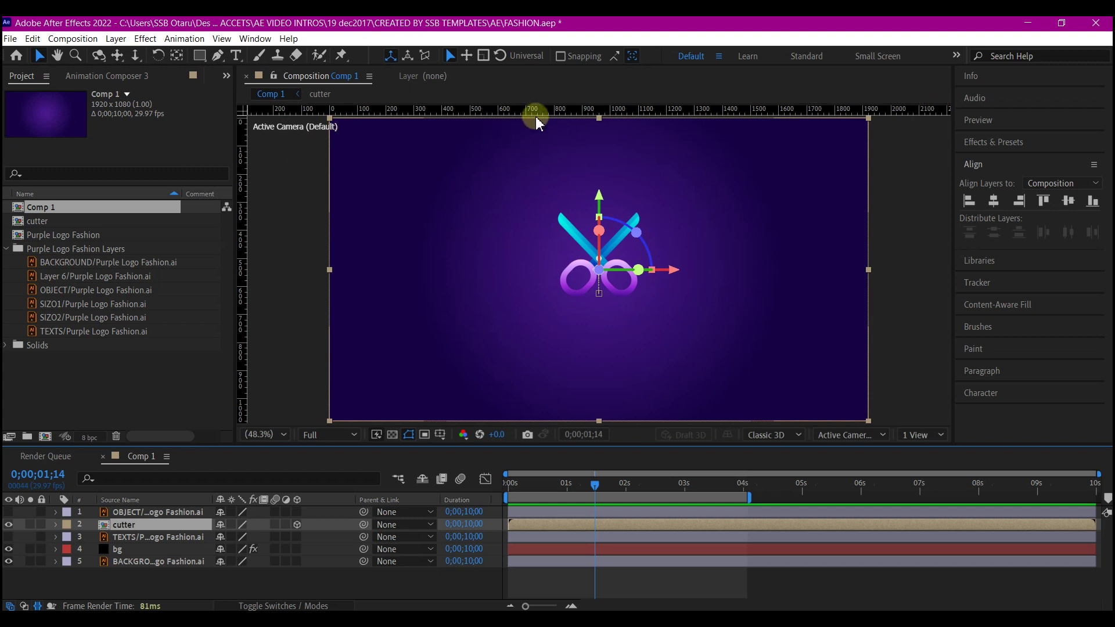
pyautogui.moveTo(539, 110); pyautogui.dragTo(540, 256)
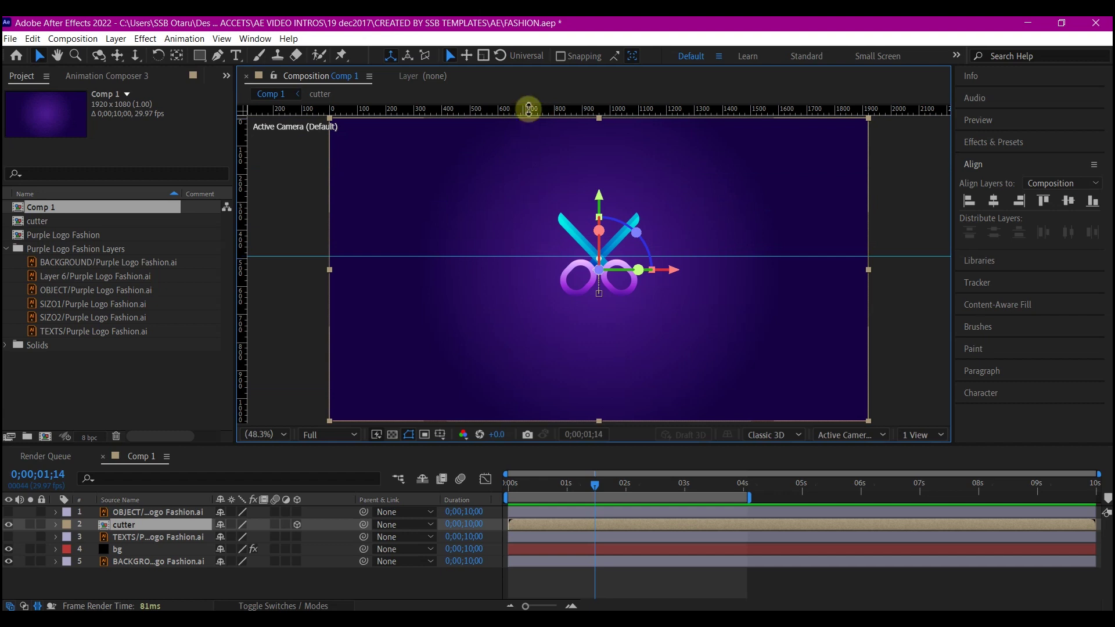
pyautogui.moveTo(530, 115); pyautogui.dragTo(532, 228)
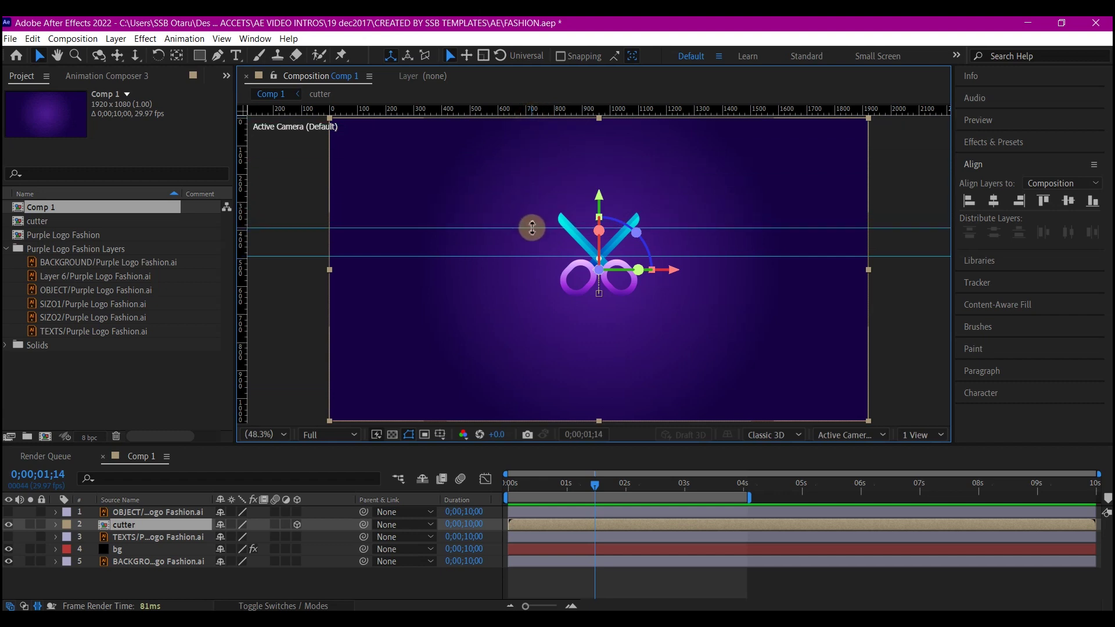
pyautogui.moveTo(498, 112); pyautogui.dragTo(498, 285)
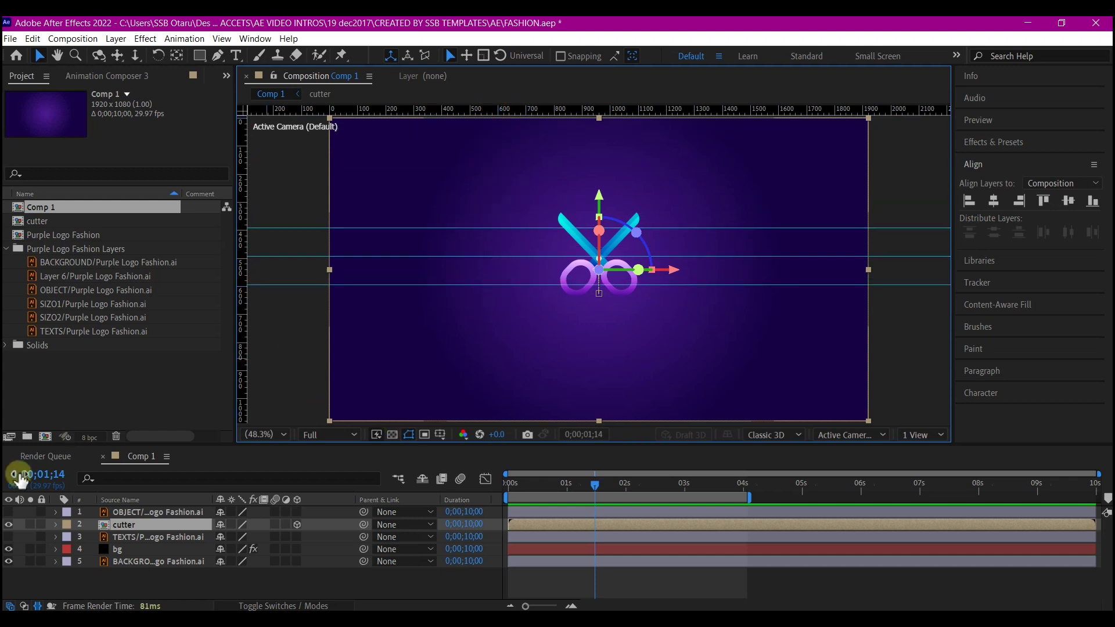
# Draw a full-width rectangular mask on the cutter layer from the composition's upper edge down to the highest guide.
pyautogui.click(200, 55)
pyautogui.moveTo(204, 63); pyautogui.dragTo(247, 60)
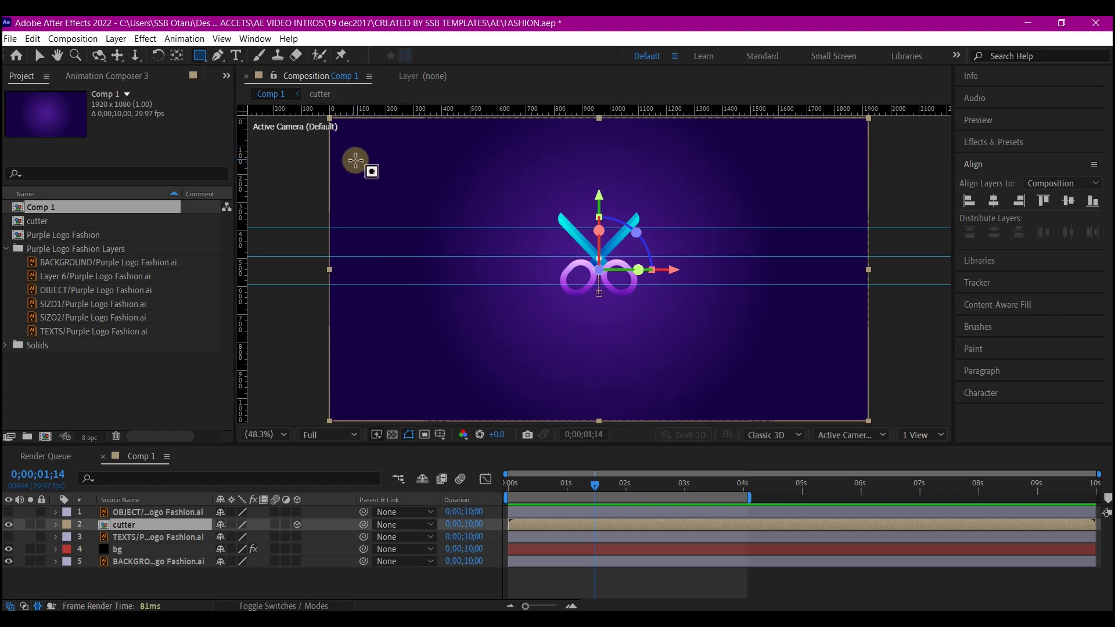
pyautogui.press(',')
pyautogui.press(',')
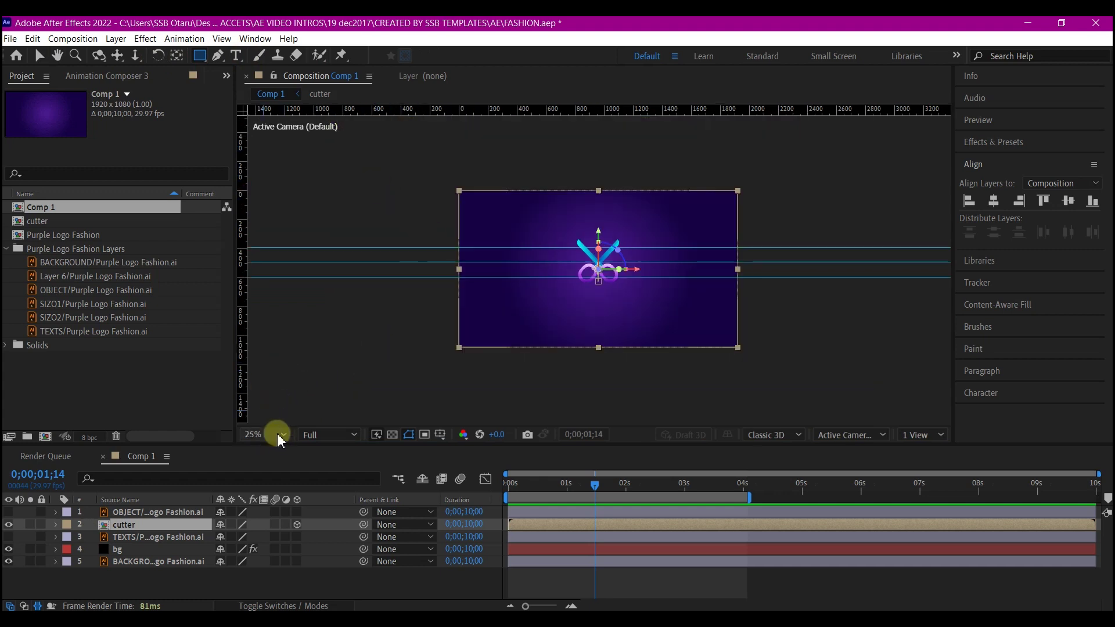
pyautogui.click(267, 436)
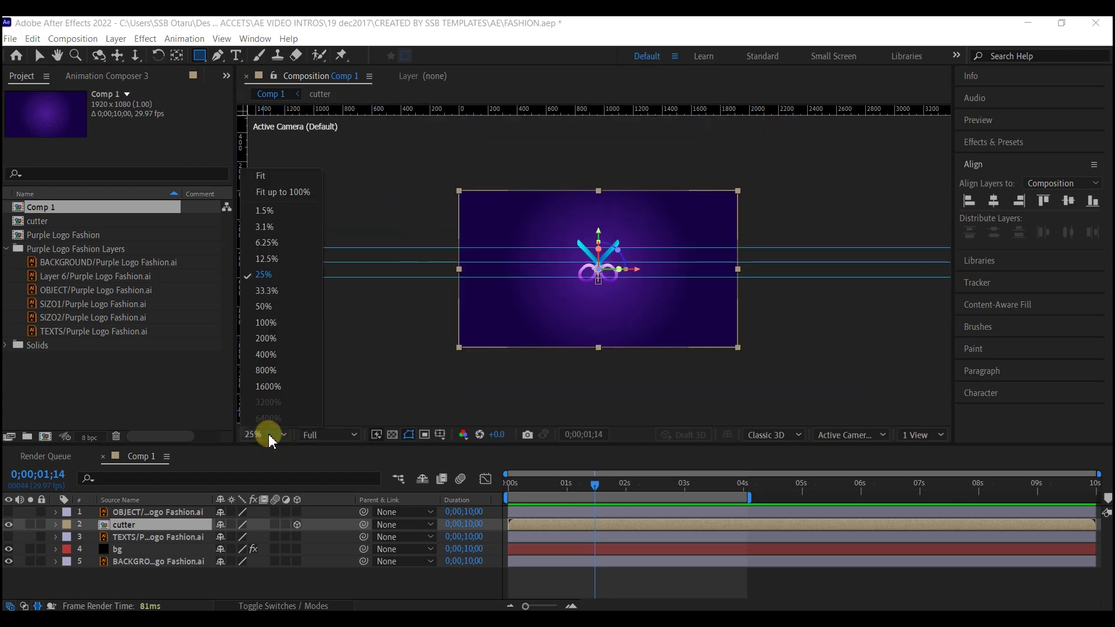
pyautogui.click(274, 292)
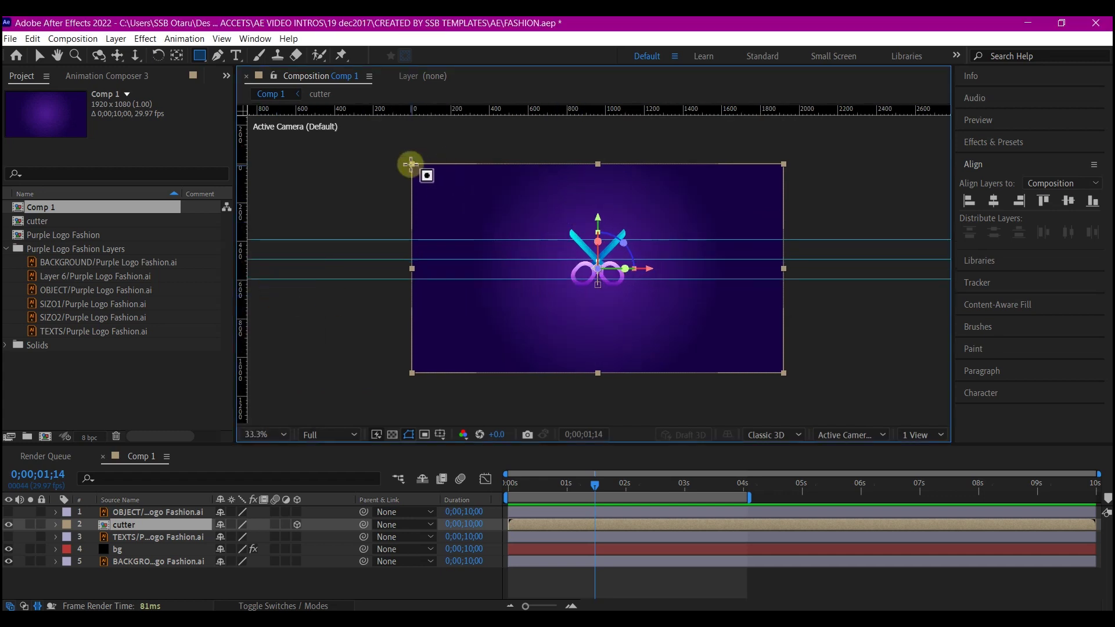
pyautogui.moveTo(412, 161)
pyautogui.mouseDown()
pyautogui.moveTo(577, 254)
pyautogui.moveTo(621, 239)
pyautogui.moveTo(781, 240)
pyautogui.mouseUp()
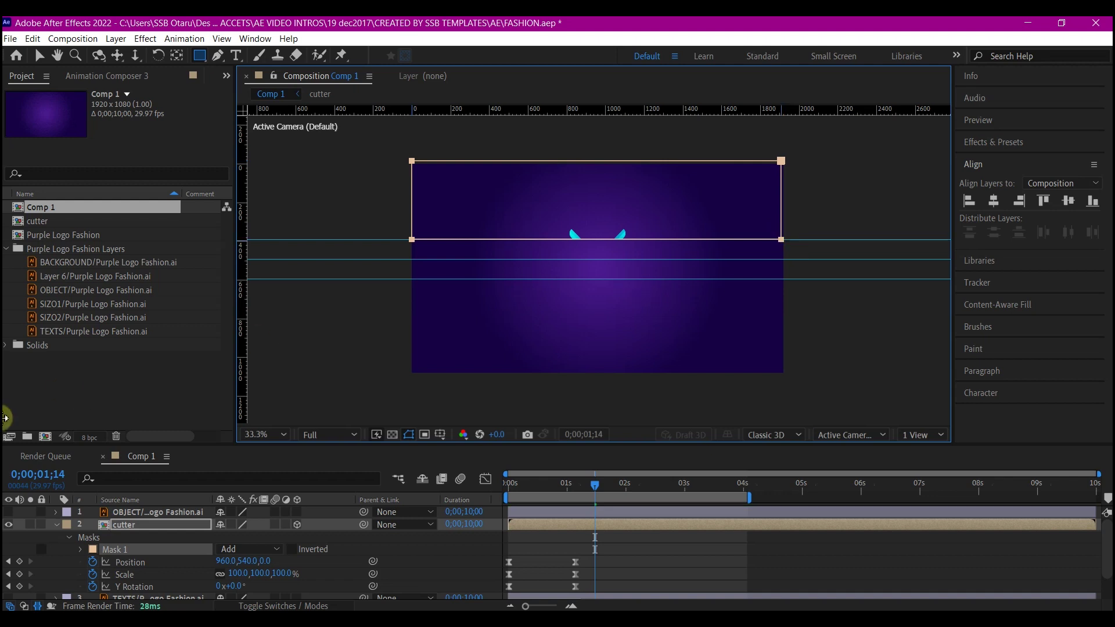
# Duplicate the masked cutter layer and replace the copy's mask with a full-width rectangle between the highest and middle guides.
pyautogui.click(133, 524)
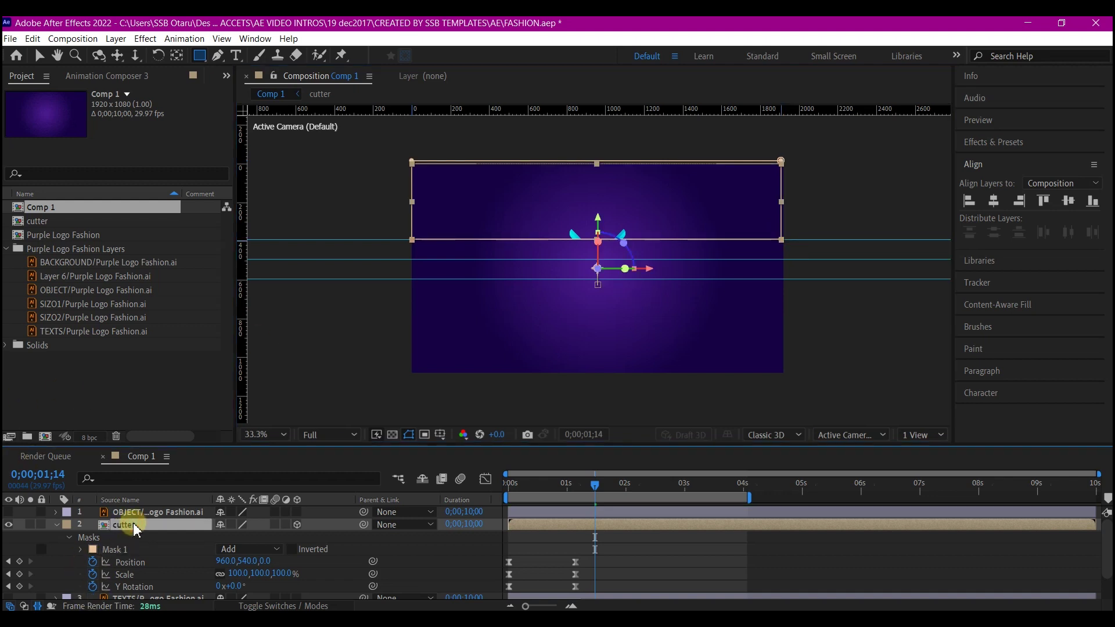
pyautogui.hotkey('ctrl', 'd')
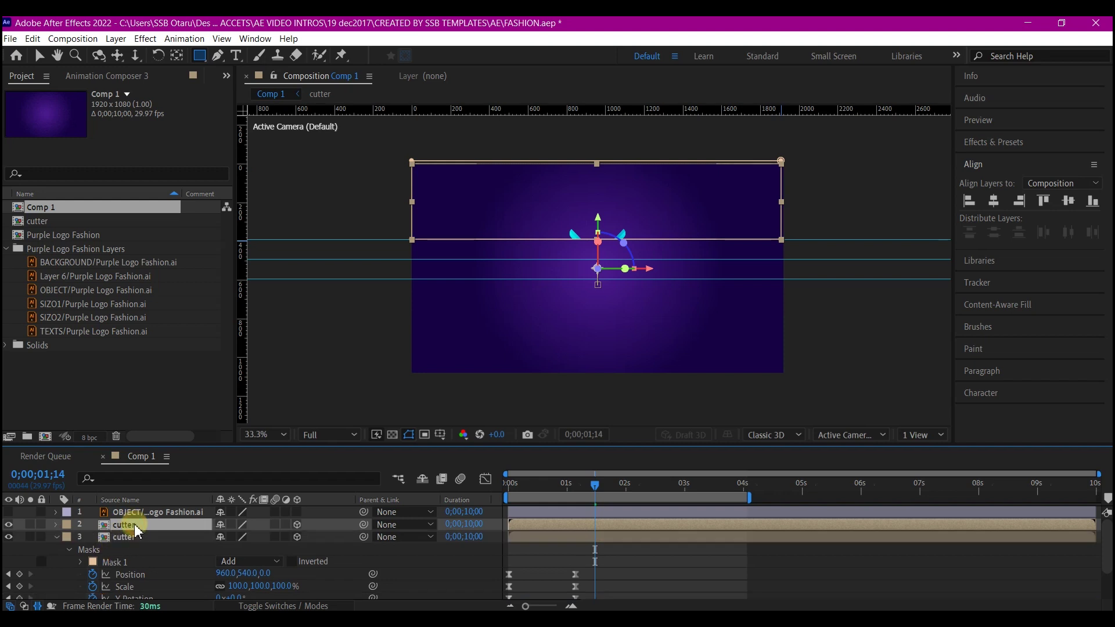
pyautogui.press('m')
pyautogui.click(116, 537)
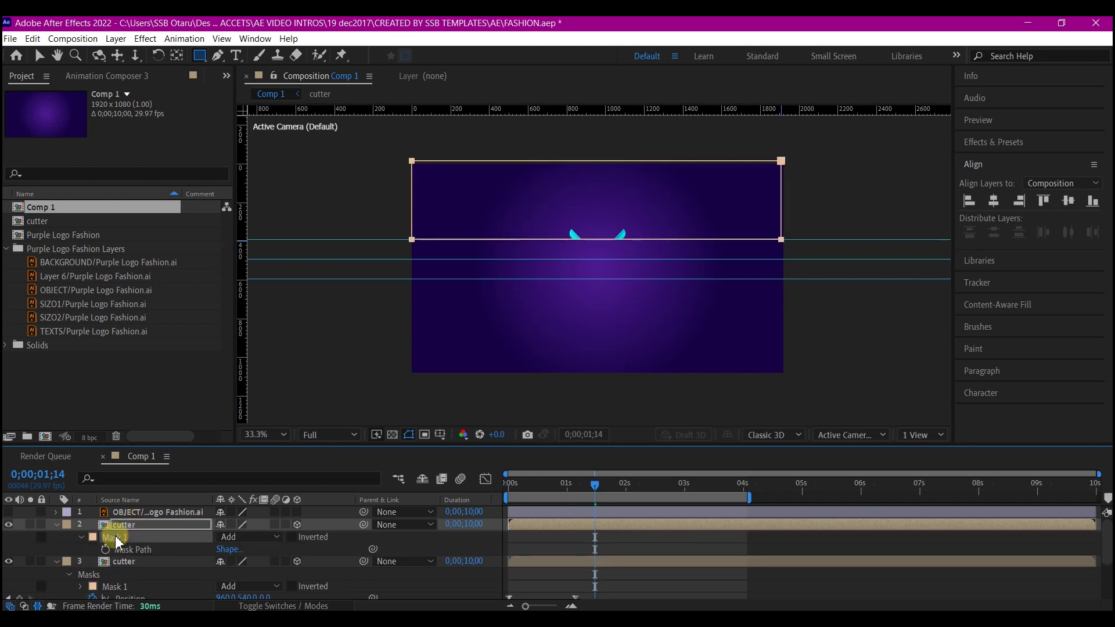
pyautogui.press('m')
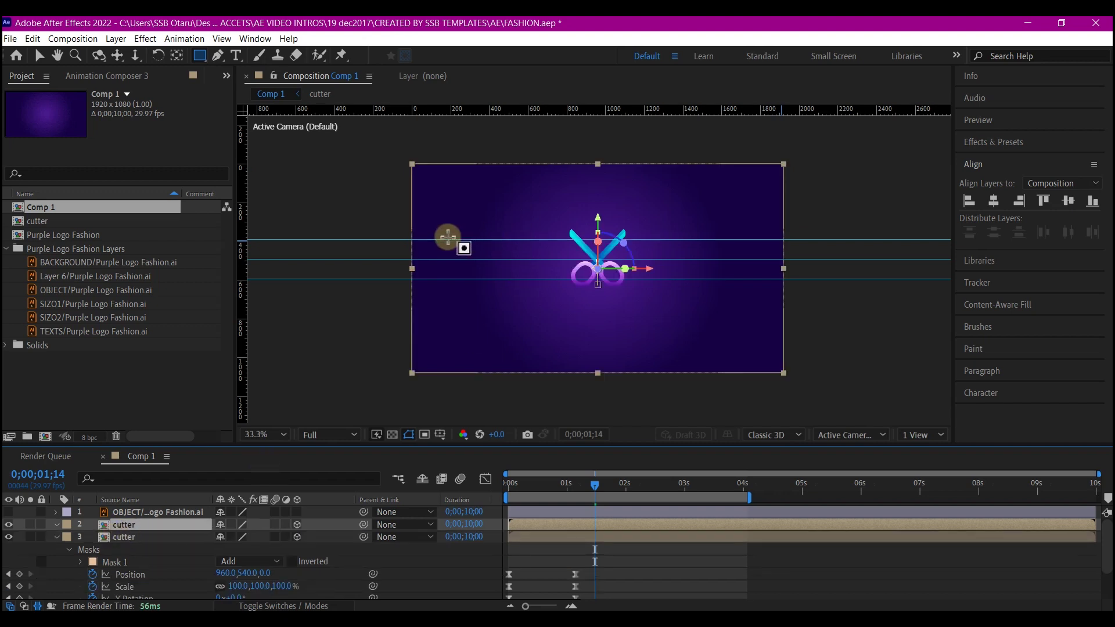
pyautogui.moveTo(410, 238); pyautogui.dragTo(784, 259)
# Make two more cutter copies, masked full-width between the middle and lowest guides and from the lowest guide to the composition's lower edge.
pyautogui.click(125, 525)
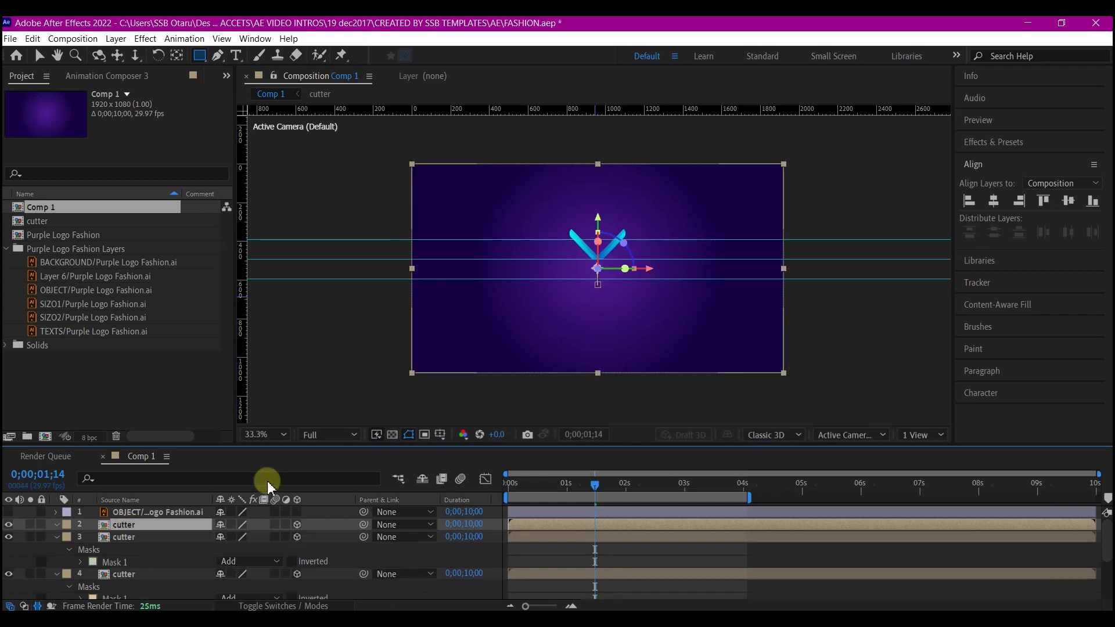
pyautogui.moveTo(410, 259)
pyautogui.mouseDown()
pyautogui.moveTo(724, 291)
pyautogui.moveTo(783, 279)
pyautogui.mouseUp()
pyautogui.click(56, 524)
pyautogui.click(56, 536)
pyautogui.click(124, 524)
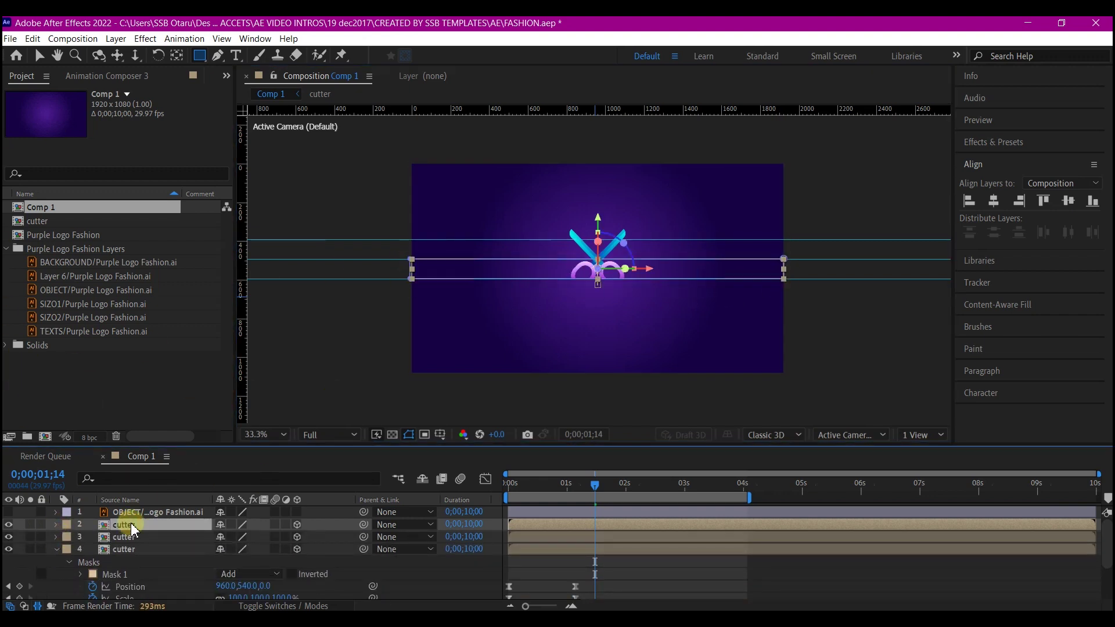
pyautogui.hotkey('ctrl', 'd')
pyautogui.moveTo(411, 279); pyautogui.dragTo(779, 373)
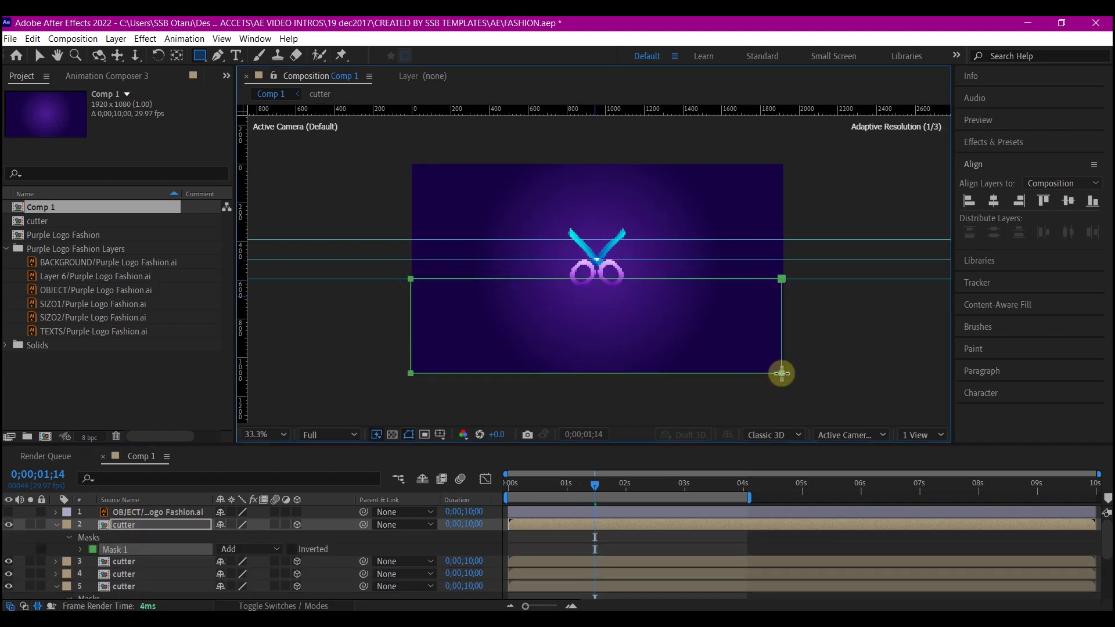
# Stagger the three cutter copies above the original so they start at frames 5, 10 and 15, in slice order from the blades to the handles.
pyautogui.press('v')
pyautogui.press(';')
pyautogui.click(113, 526)
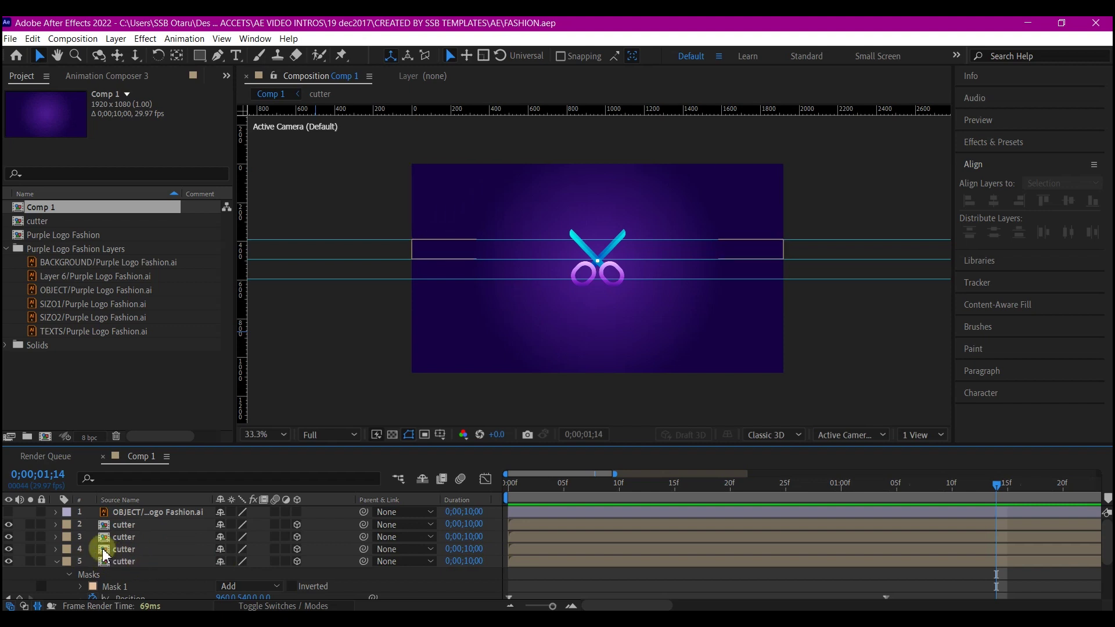
pyautogui.click(535, 552)
pyautogui.keyDown('shift'); pyautogui.click(534, 536); pyautogui.keyUp('shift')
pyautogui.keyDown('shift'); pyautogui.click(538, 522); pyautogui.keyUp('shift')
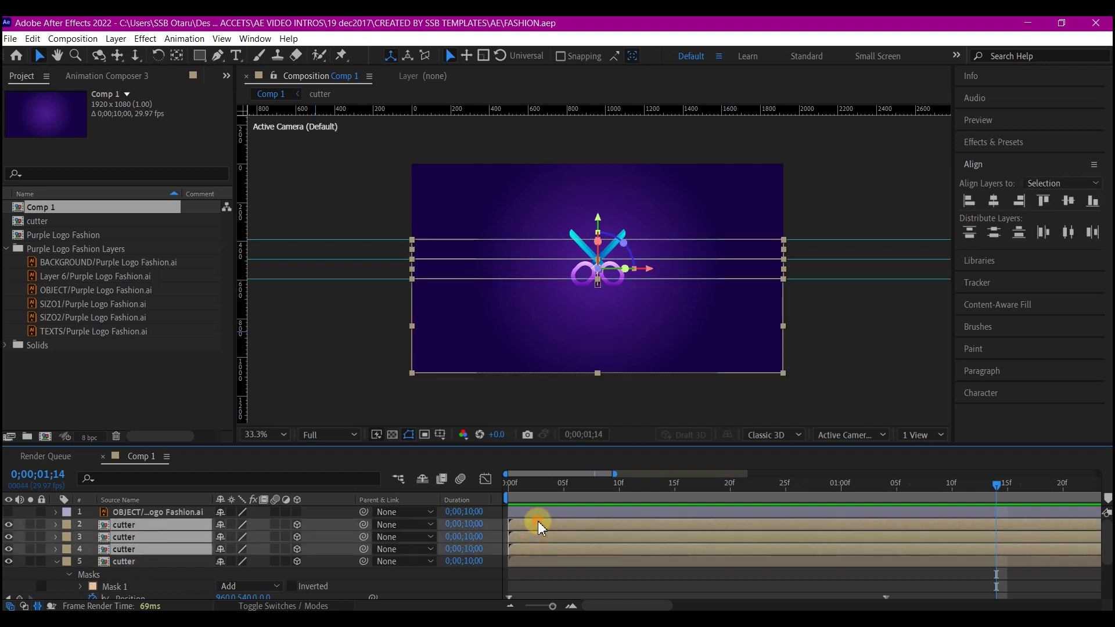
pyautogui.moveTo(537, 521); pyautogui.dragTo(559, 524)
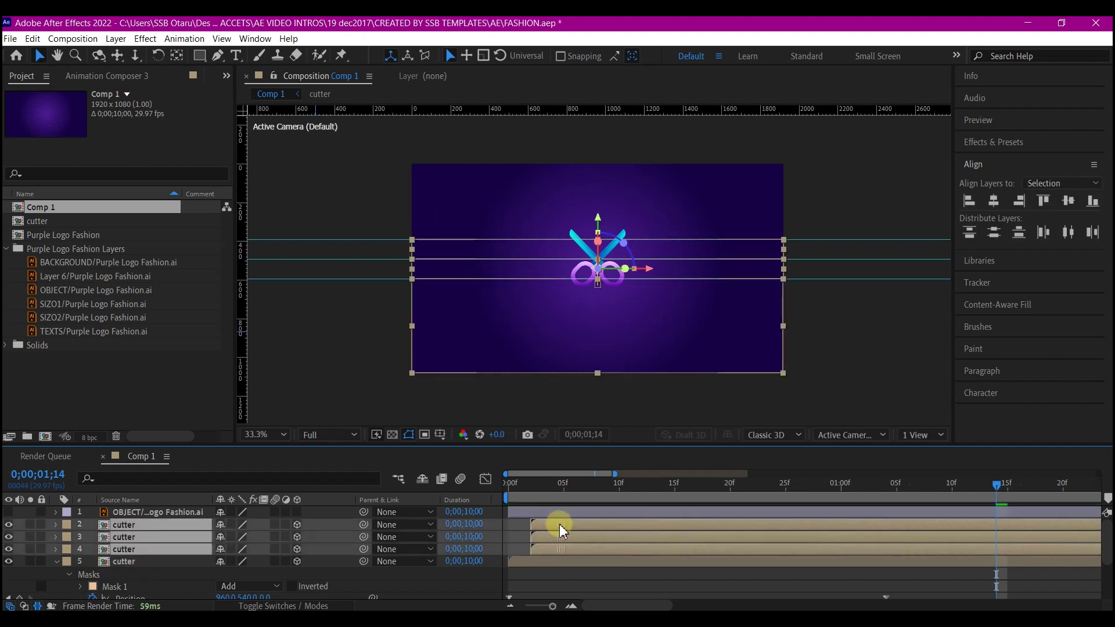
pyautogui.keyDown('ctrl'); pyautogui.click(586, 547); pyautogui.keyUp('ctrl')
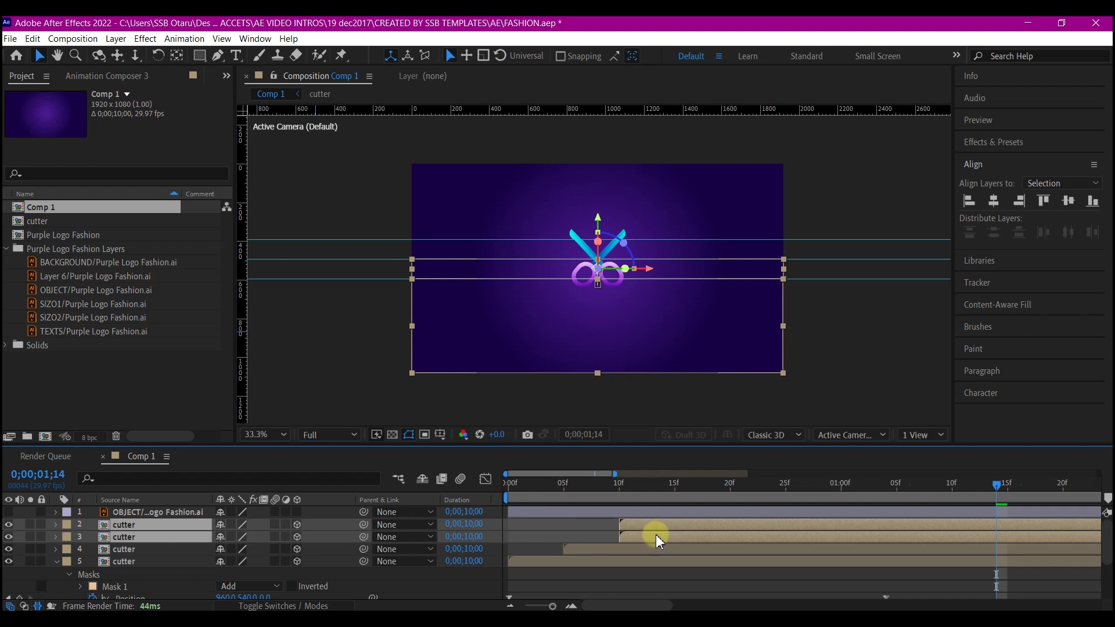
pyautogui.click(657, 525)
pyautogui.moveTo(657, 524); pyautogui.dragTo(710, 525)
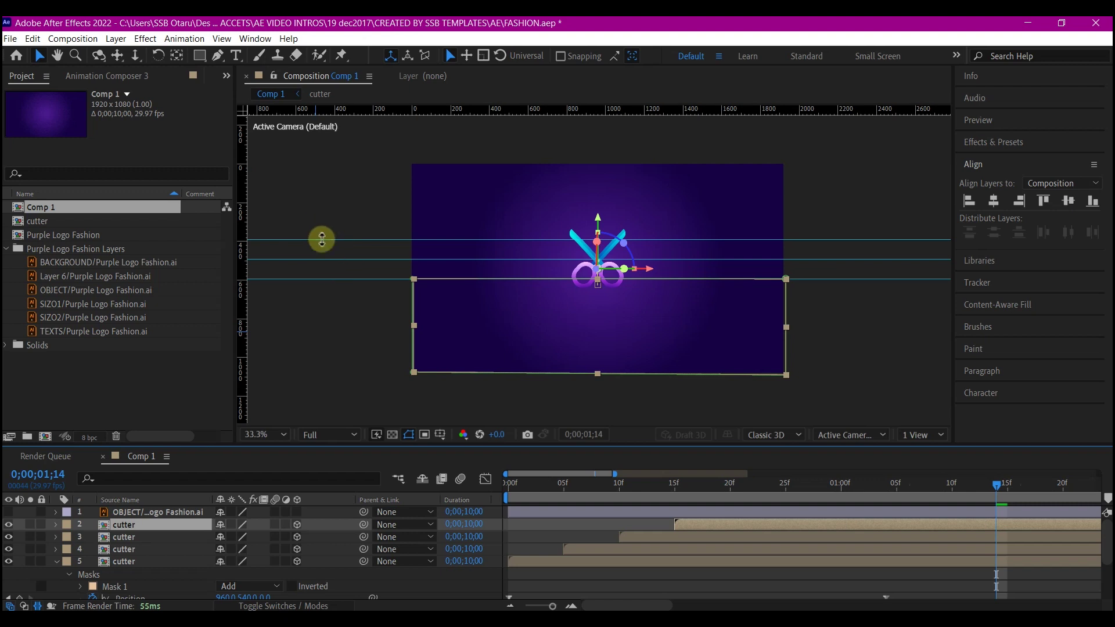
# Remove all three horizontal guides, deselect the layers and fit the composition to the viewer.
pyautogui.moveTo(326, 241); pyautogui.dragTo(360, 106)
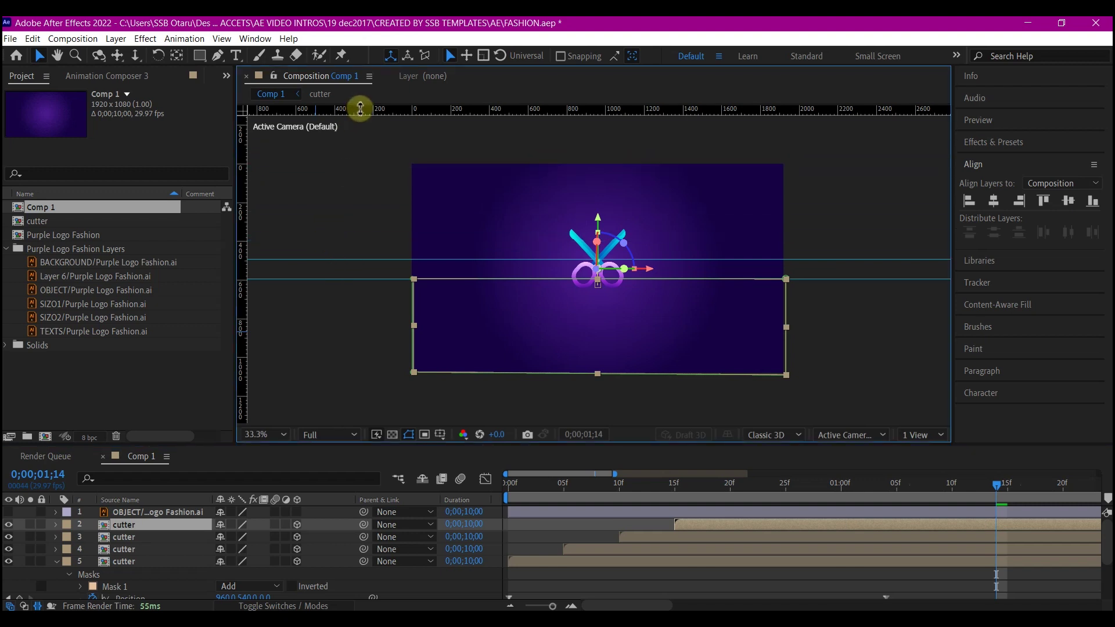
pyautogui.moveTo(356, 259); pyautogui.dragTo(395, 108)
pyautogui.moveTo(343, 279); pyautogui.dragTo(418, 101)
pyautogui.click(337, 273)
pyautogui.click(262, 435)
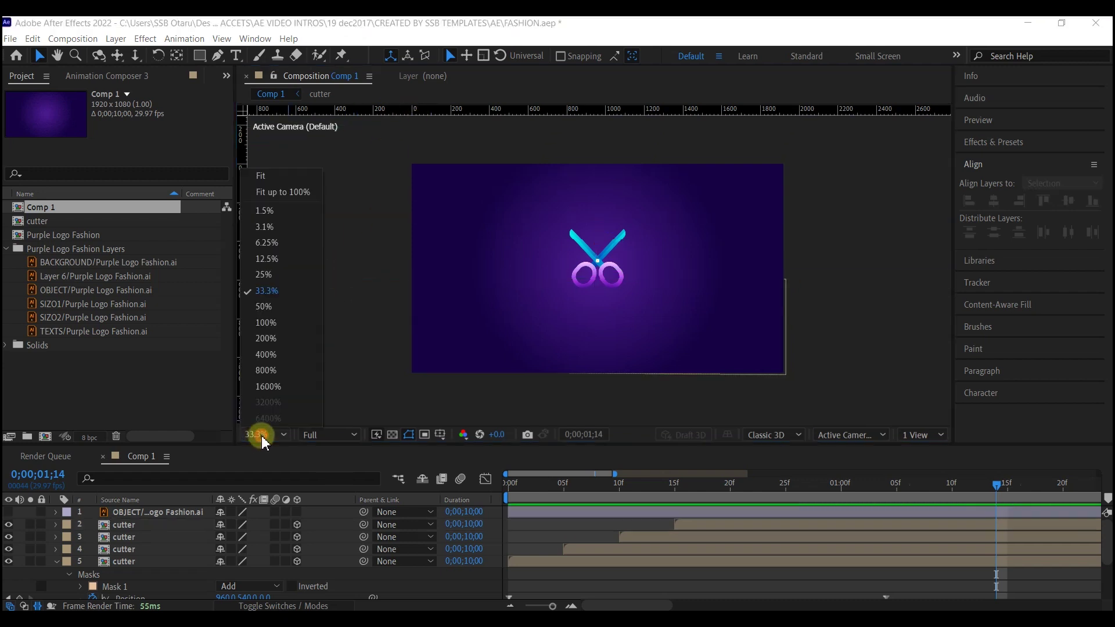
pyautogui.click(260, 176)
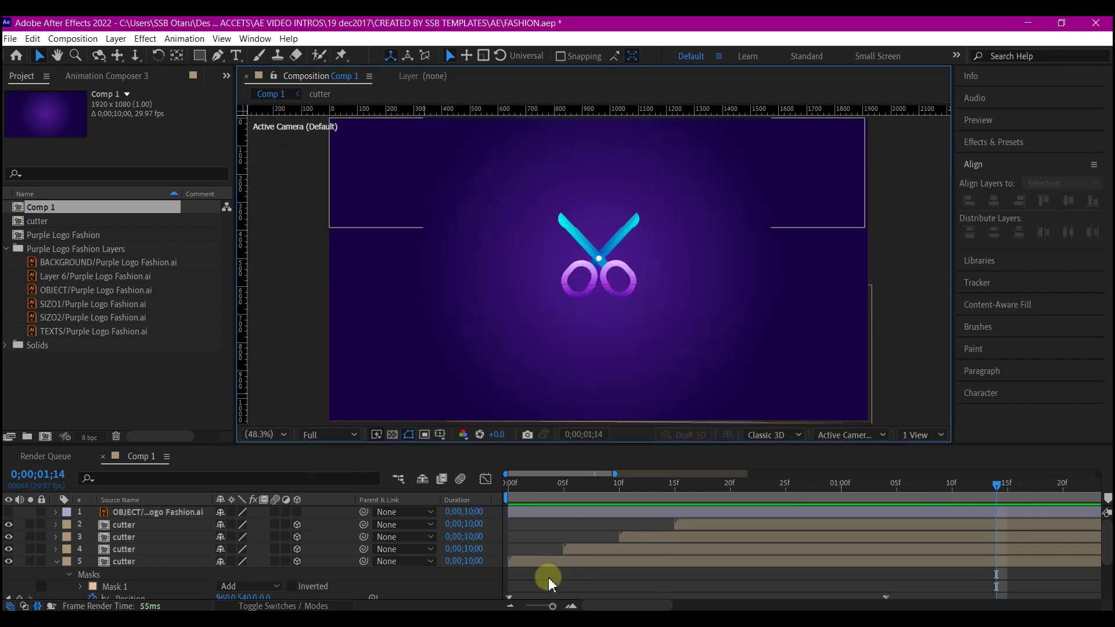
# Preview the staggered scissor slices from the start of the composition.
pyautogui.press('Home')
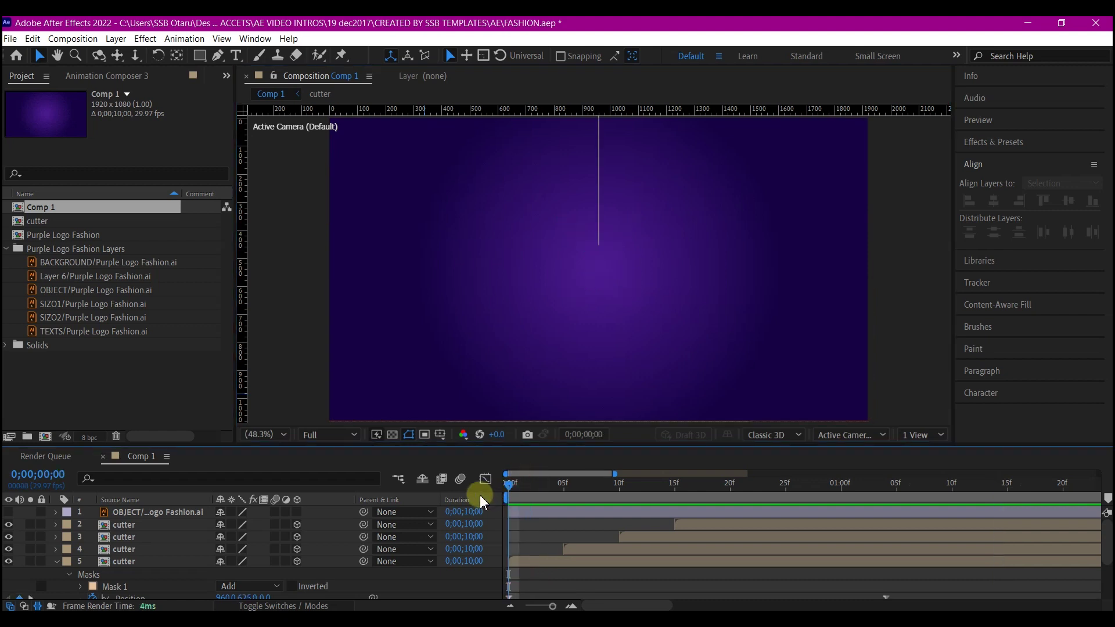
pyautogui.press('space')
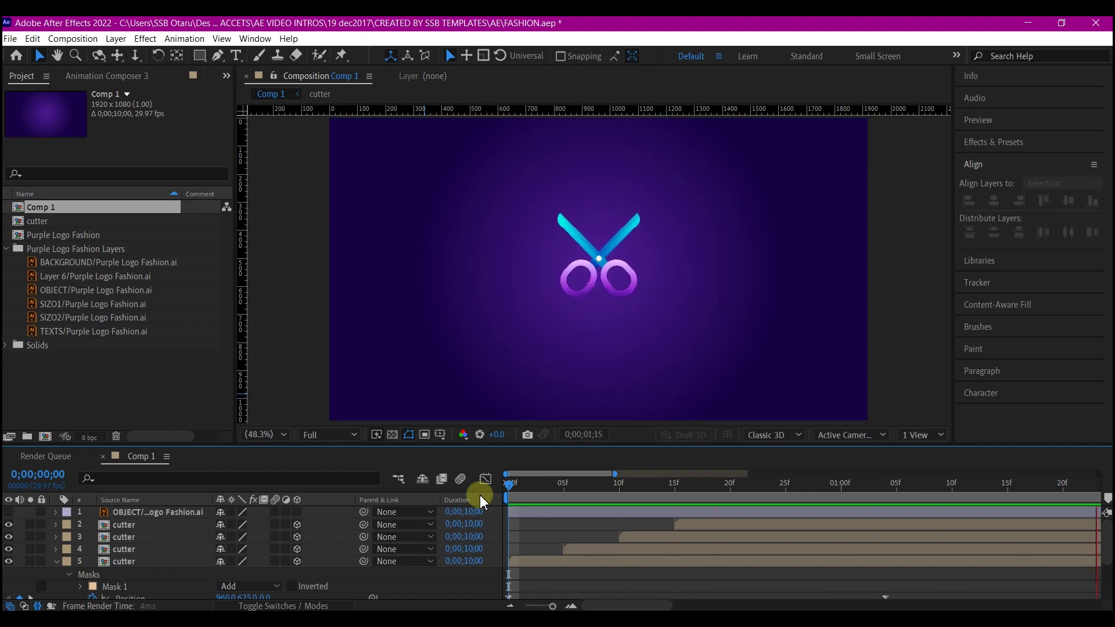
pyautogui.press('space')
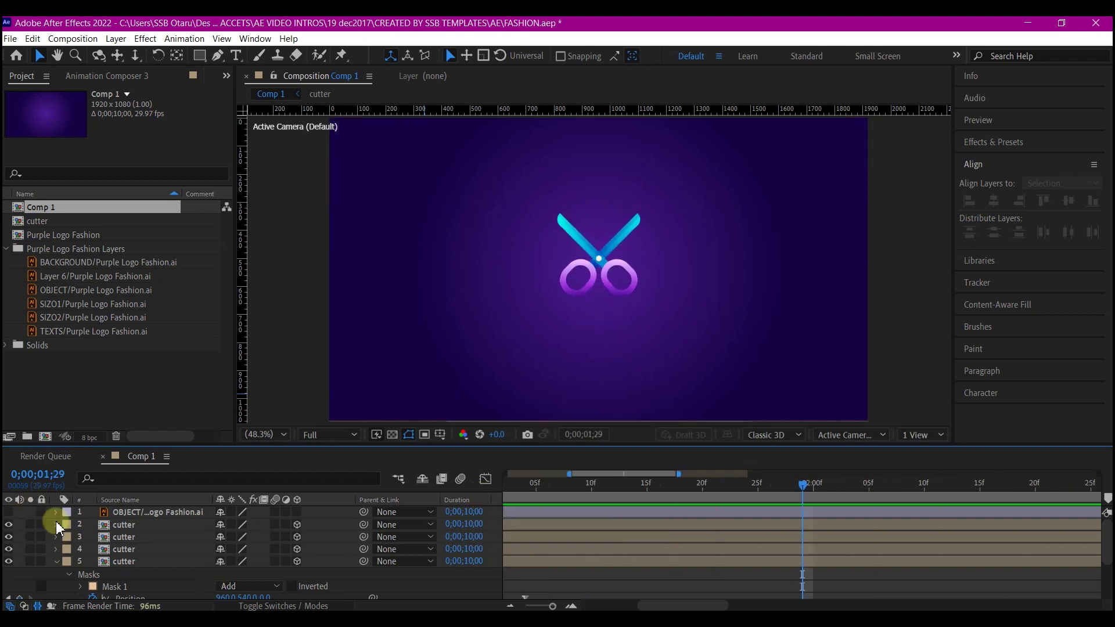
# Make the OBJECT logo layer visible, apply the CC Page Turn effect to it and show its effect settings.
pyautogui.click(114, 512)
pyautogui.click(11, 509)
pyautogui.click(9, 512)
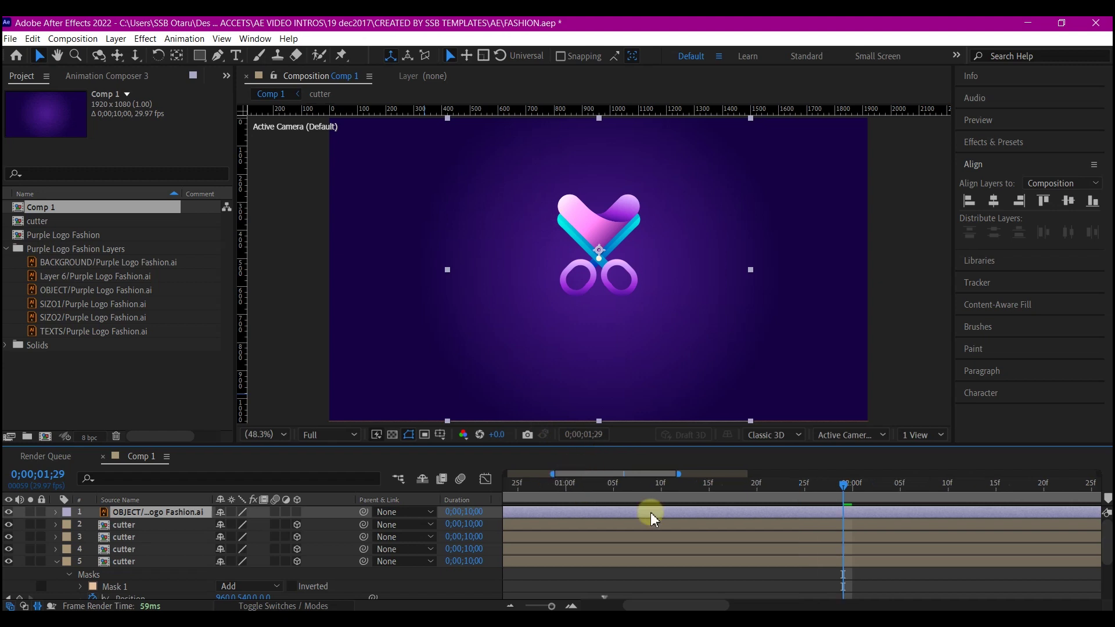
pyautogui.hotkey('ctrl', 'space')
pyautogui.write('CC page')
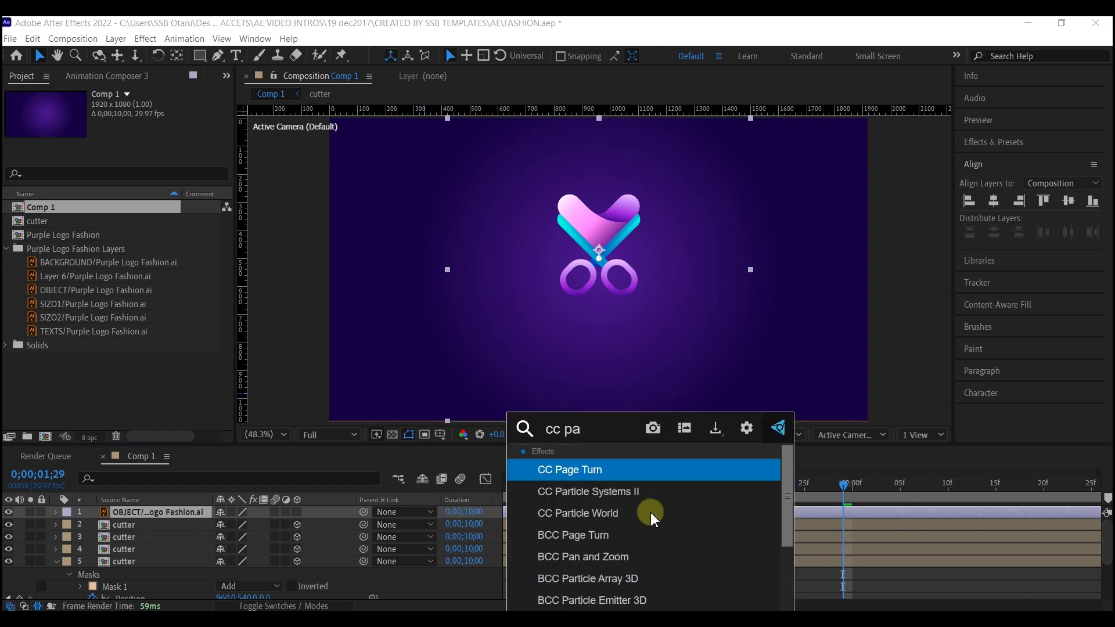
pyautogui.click(546, 467)
pyautogui.click(225, 77)
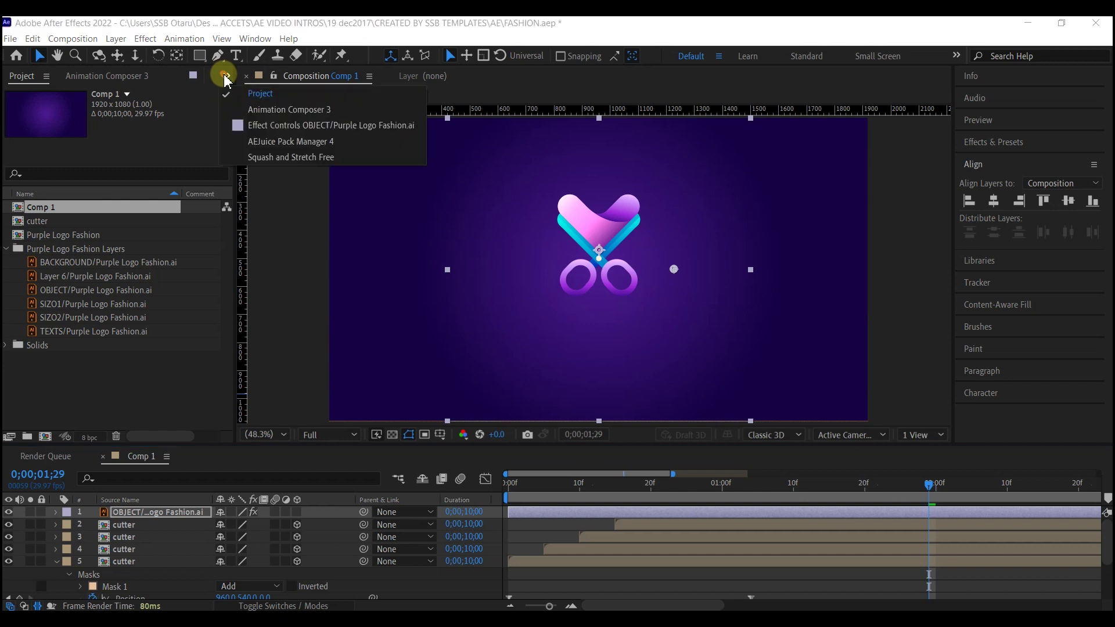
pyautogui.click(265, 127)
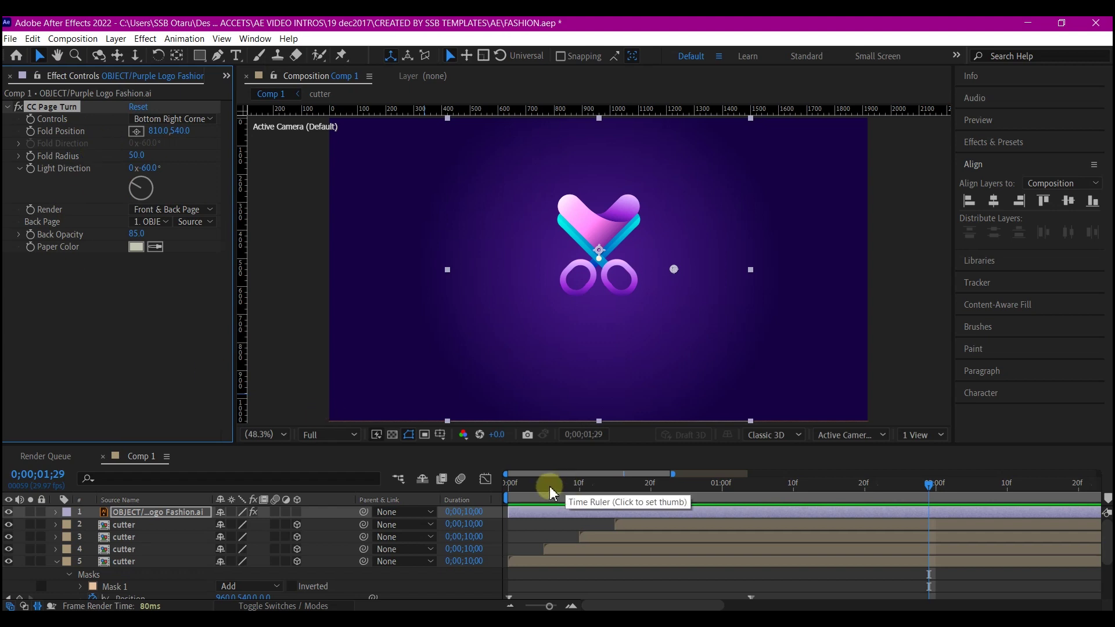
# Start keyframing CC Page Turn's Fold Position at 0;00;00;10 and move the fold point to about 746, 696.
pyautogui.click(582, 490)
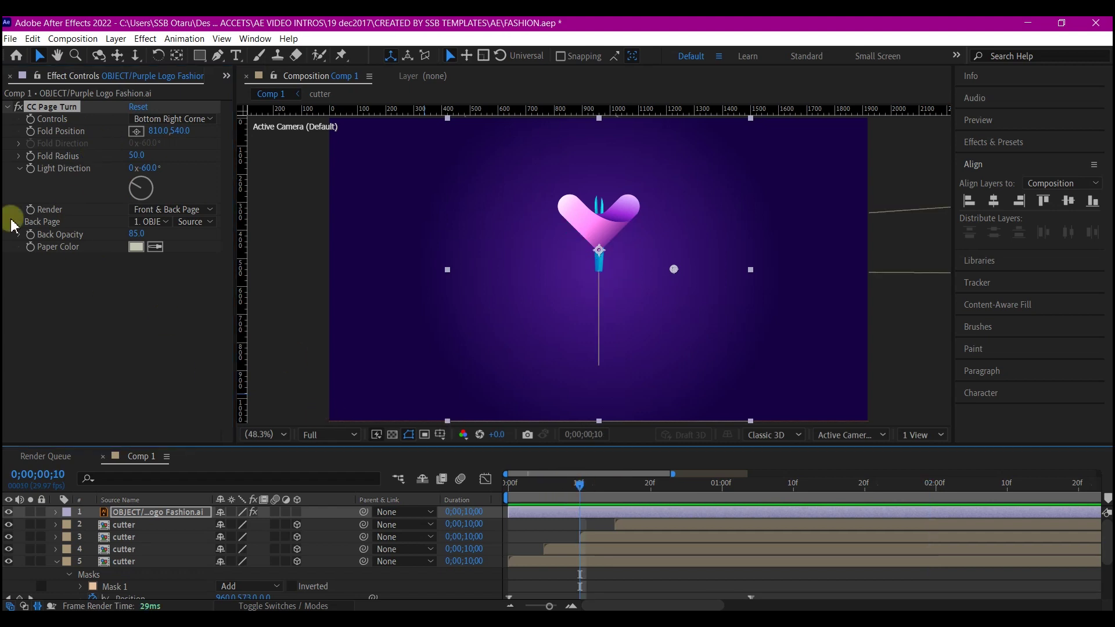
pyautogui.click(30, 132)
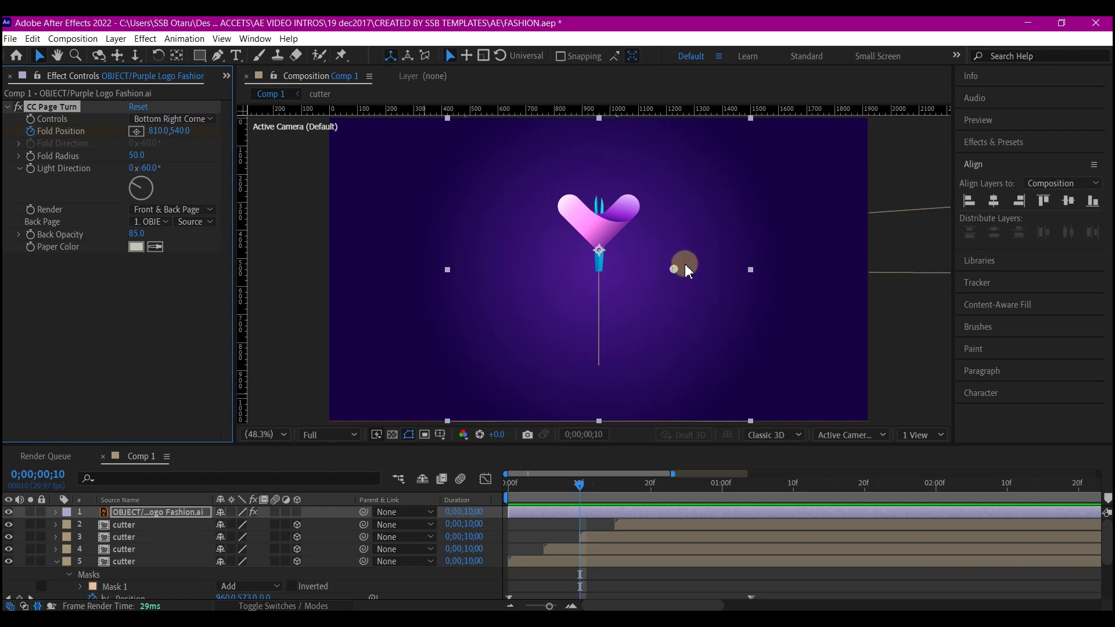
pyautogui.scroll(-2, 638, 318)
pyautogui.moveTo(638, 268)
pyautogui.mouseDown()
pyautogui.moveTo(634, 351)
pyautogui.moveTo(629, 288)
pyautogui.mouseUp()
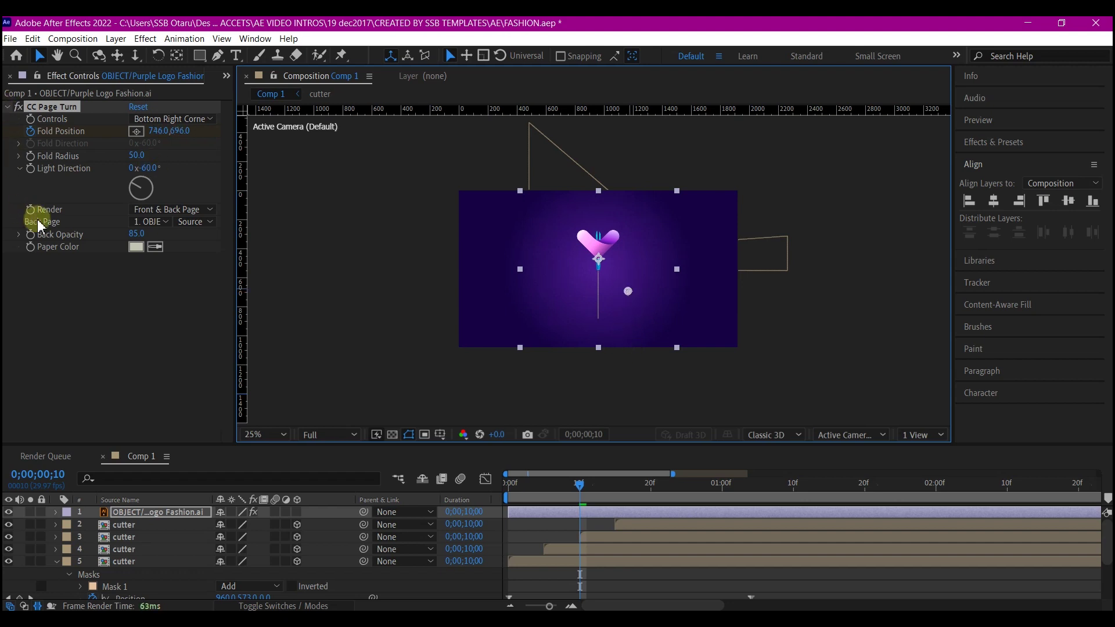
# Set the page turn's Fold Radius to 139 and lower the fold point to about 746, 808.
pyautogui.click(132, 152)
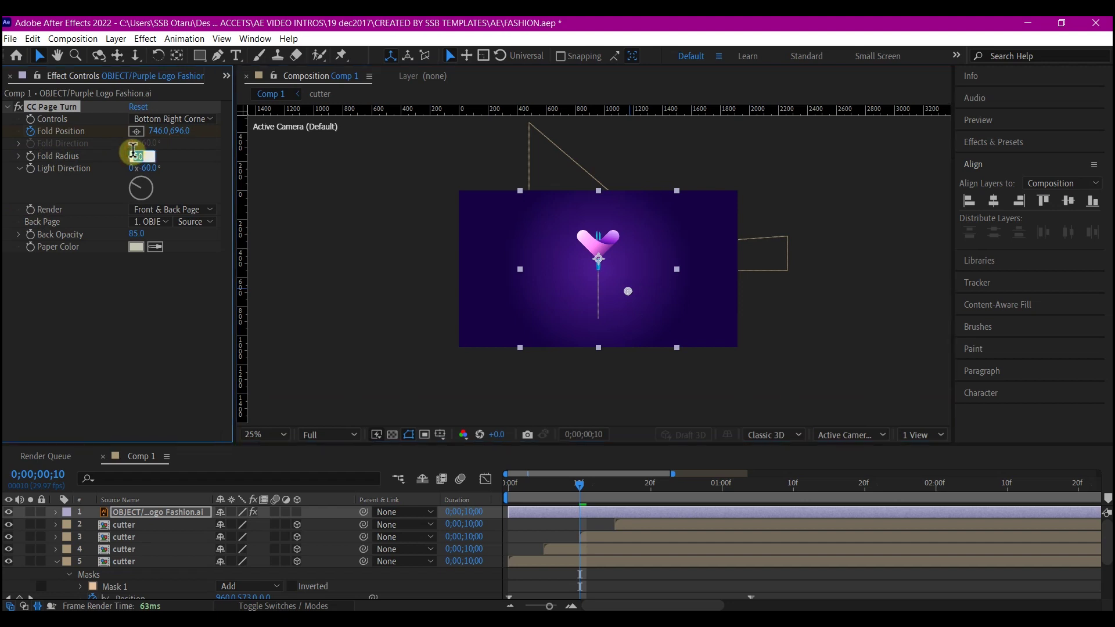
pyautogui.write('139')
pyautogui.press('Return')
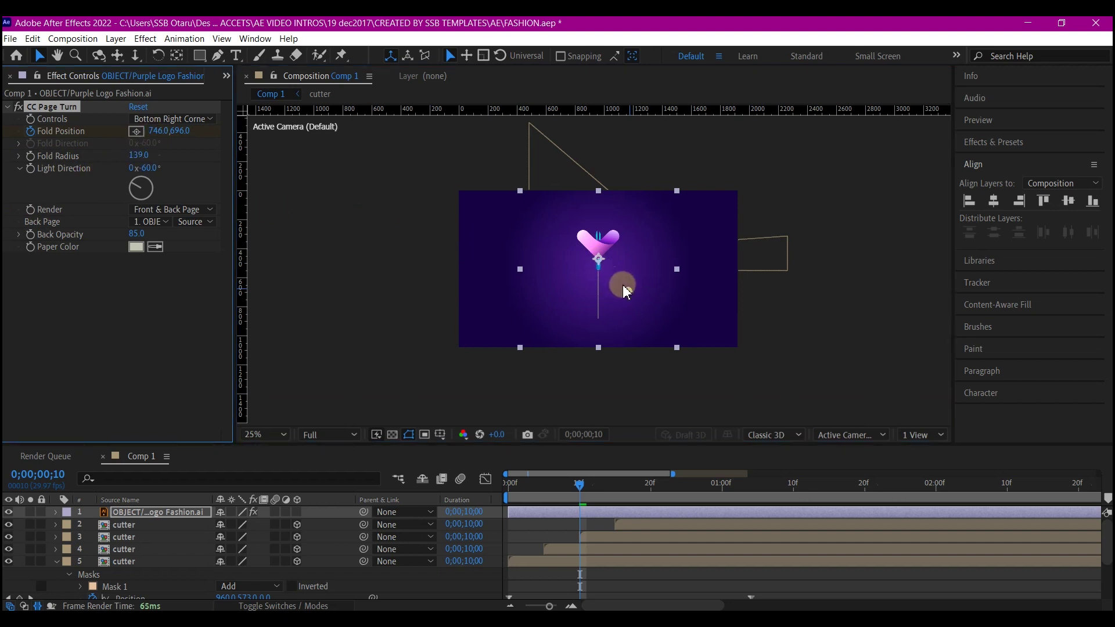
pyautogui.moveTo(627, 292)
pyautogui.mouseDown()
pyautogui.moveTo(615, 341)
pyautogui.moveTo(601, 297)
pyautogui.moveTo(627, 307)
pyautogui.mouseUp()
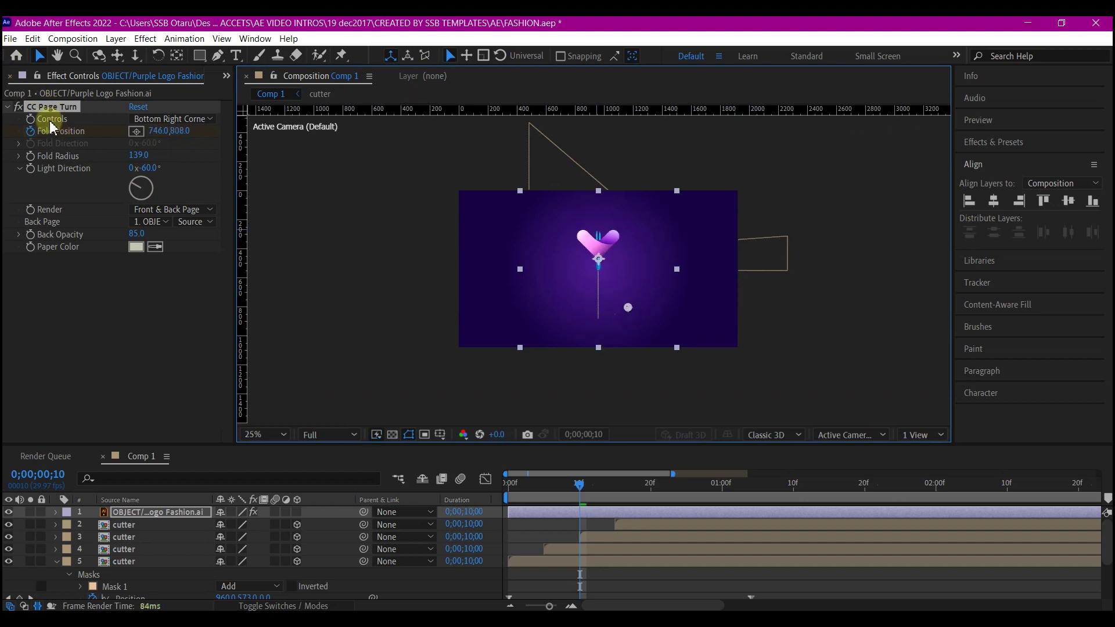
# Switch the page turn's Controls to Top Left Corner and move the fold point to about -182, 1576, below the composition.
pyautogui.click(171, 120)
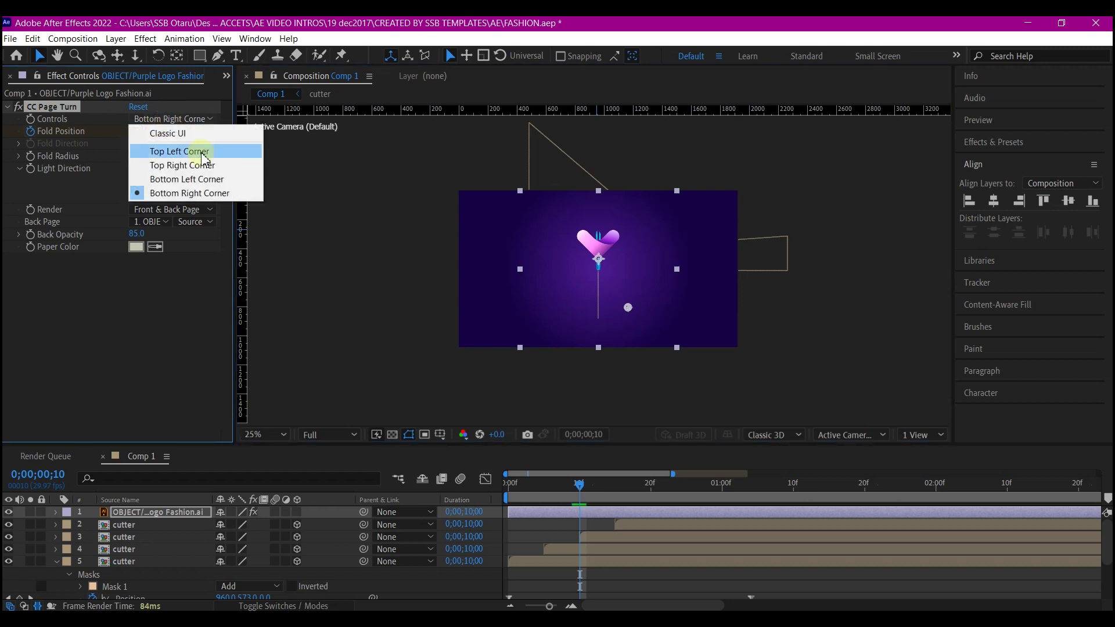
pyautogui.click(178, 150)
pyautogui.moveTo(527, 419); pyautogui.dragTo(491, 413)
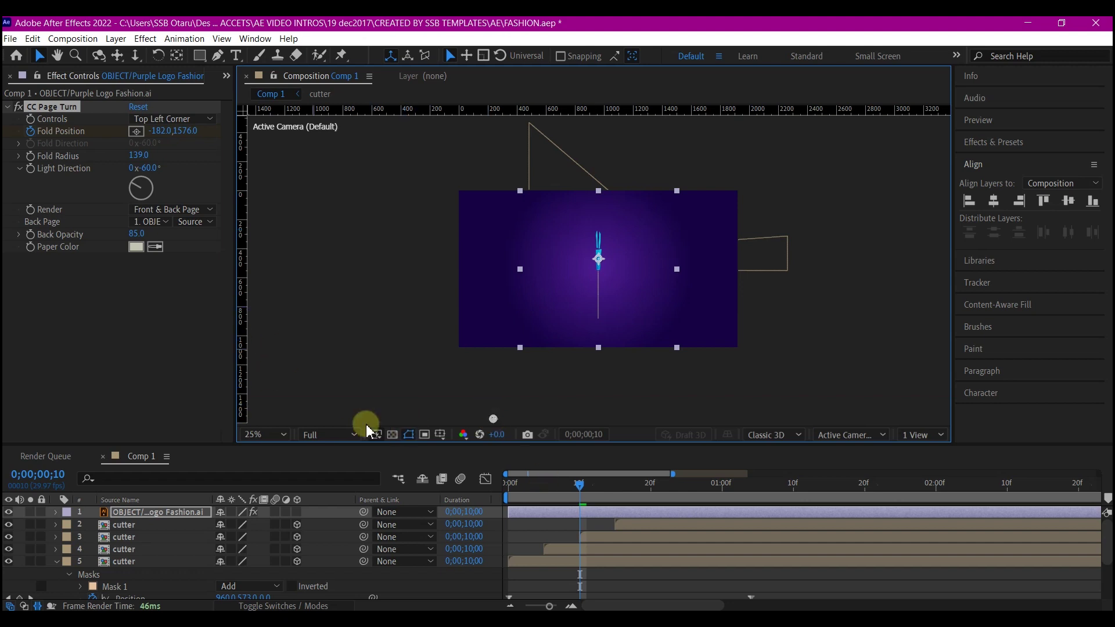
# Keyframe the Fold Position at 0;00;01;20 by moving the fold point above the composition to about 98, -60.
pyautogui.moveTo(673, 473); pyautogui.dragTo(828, 458)
pyautogui.click(691, 484)
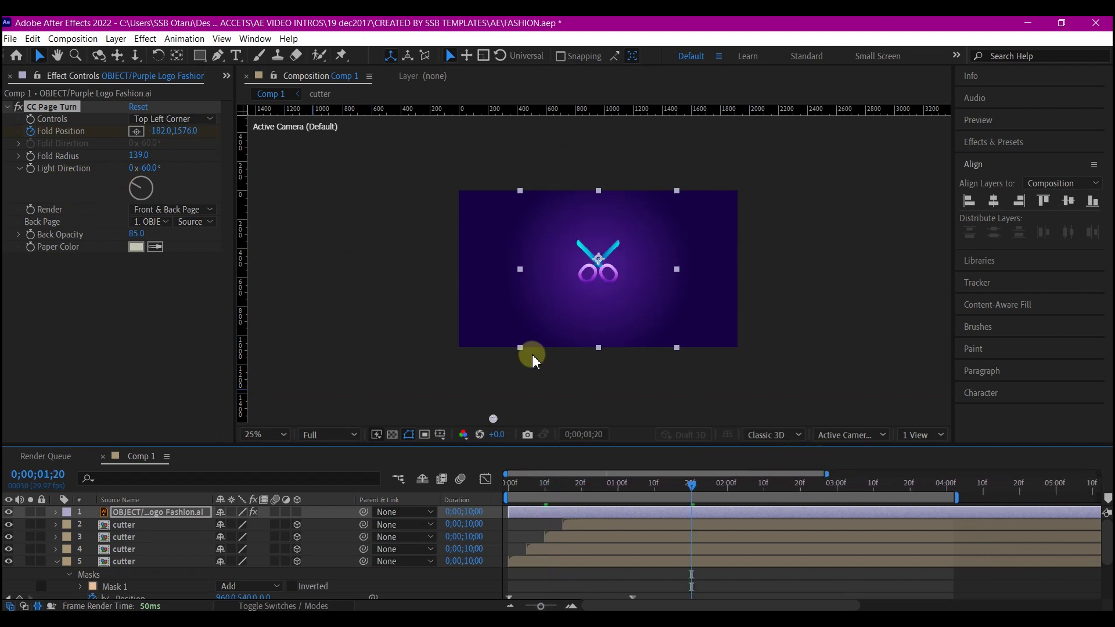
pyautogui.moveTo(494, 420); pyautogui.dragTo(534, 181)
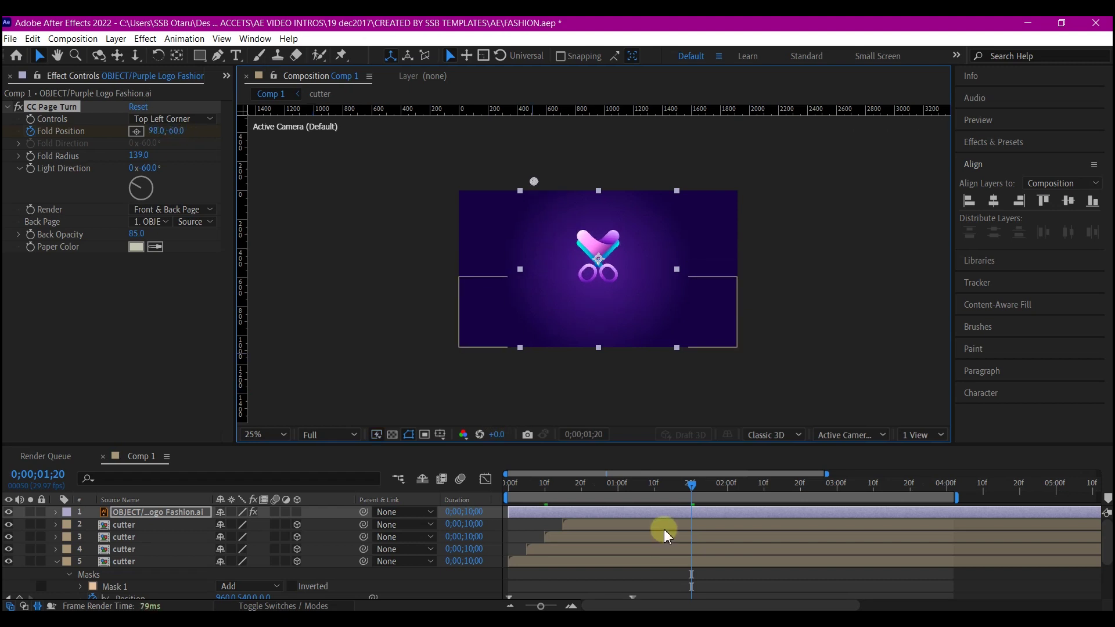
# Show the OBJECT layer's Fold Position keyframes and preview the page turn from the start.
pyautogui.press('u')
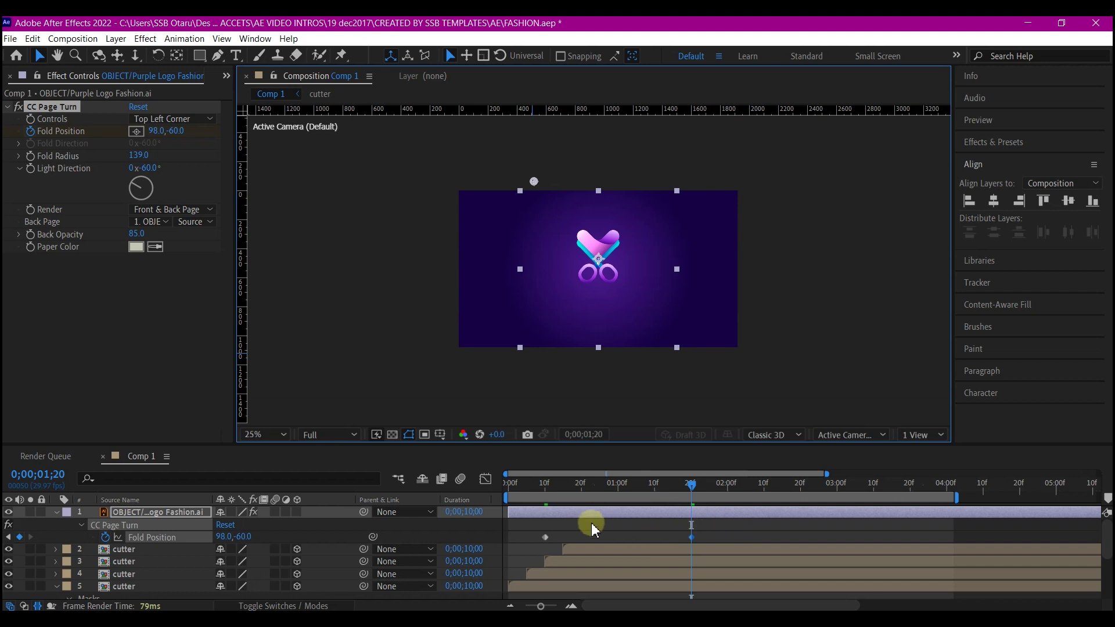
pyautogui.moveTo(521, 495); pyautogui.dragTo(458, 484)
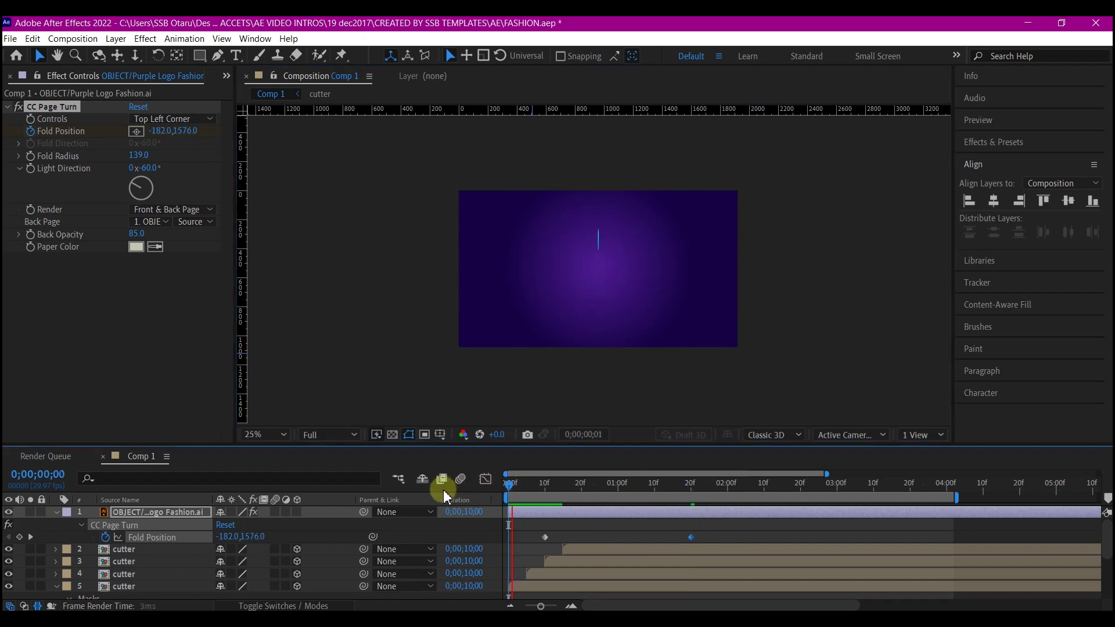
pyautogui.press('space')
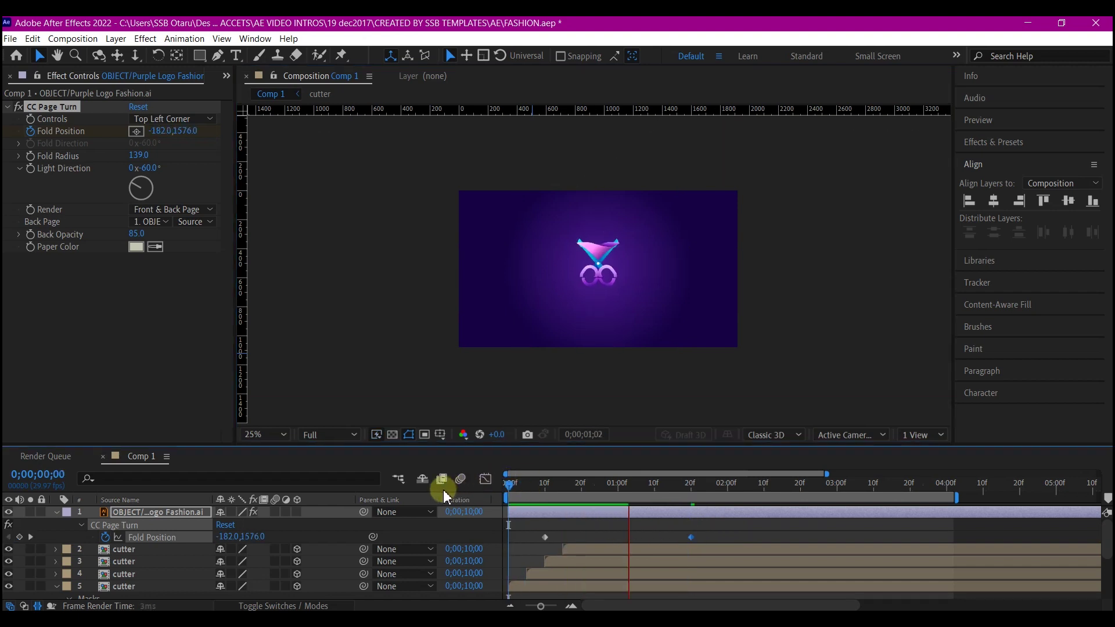
# Keyframe the OBJECT layer's Position at 0;00;01;04 and raise it to 963, 350 at 0;00;01;11.
pyautogui.press('space')
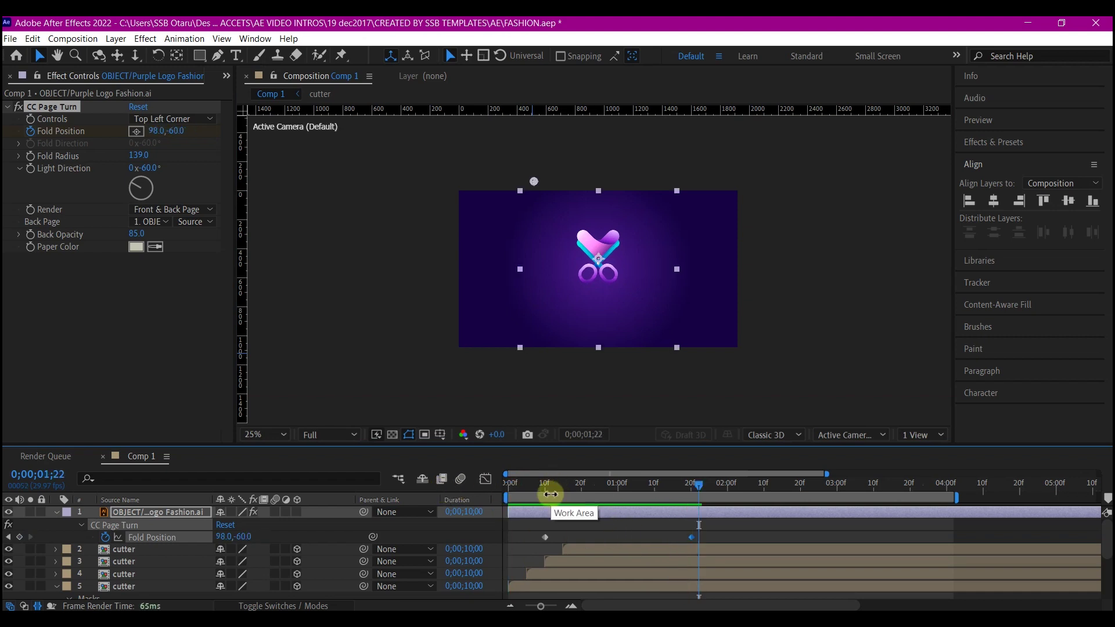
pyautogui.hotkey('shift', 'p')
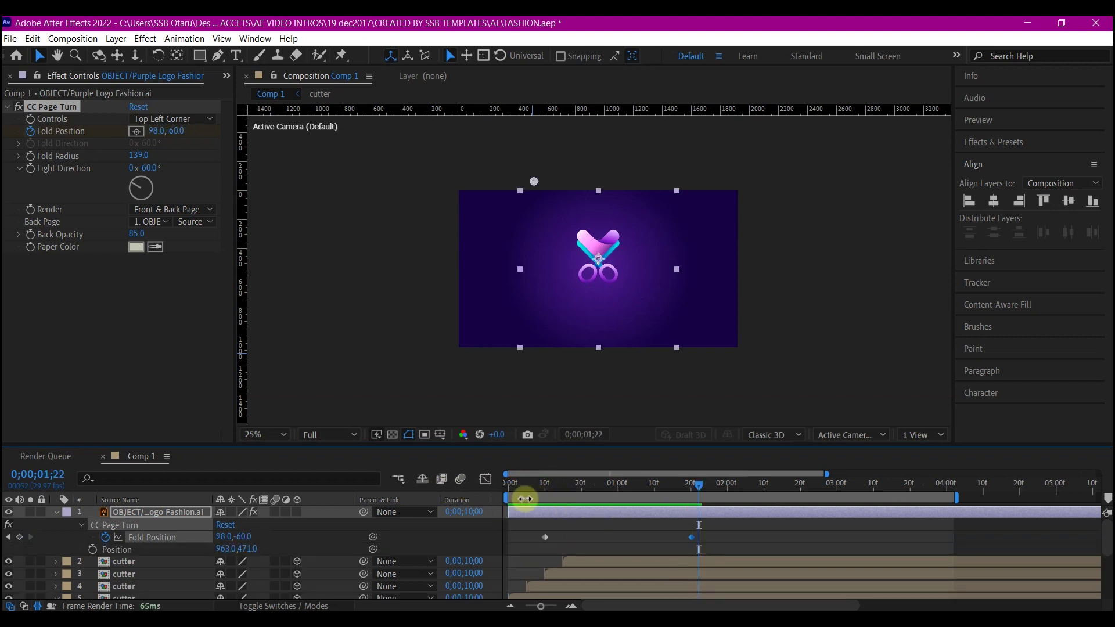
pyautogui.moveTo(597, 489); pyautogui.dragTo(635, 489)
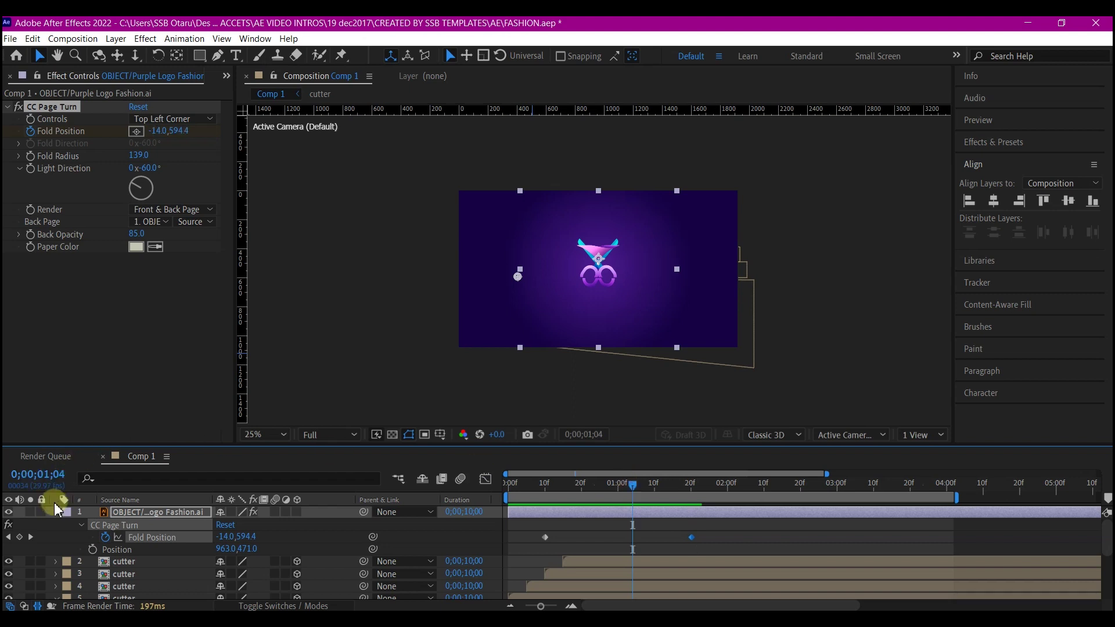
pyautogui.click(93, 550)
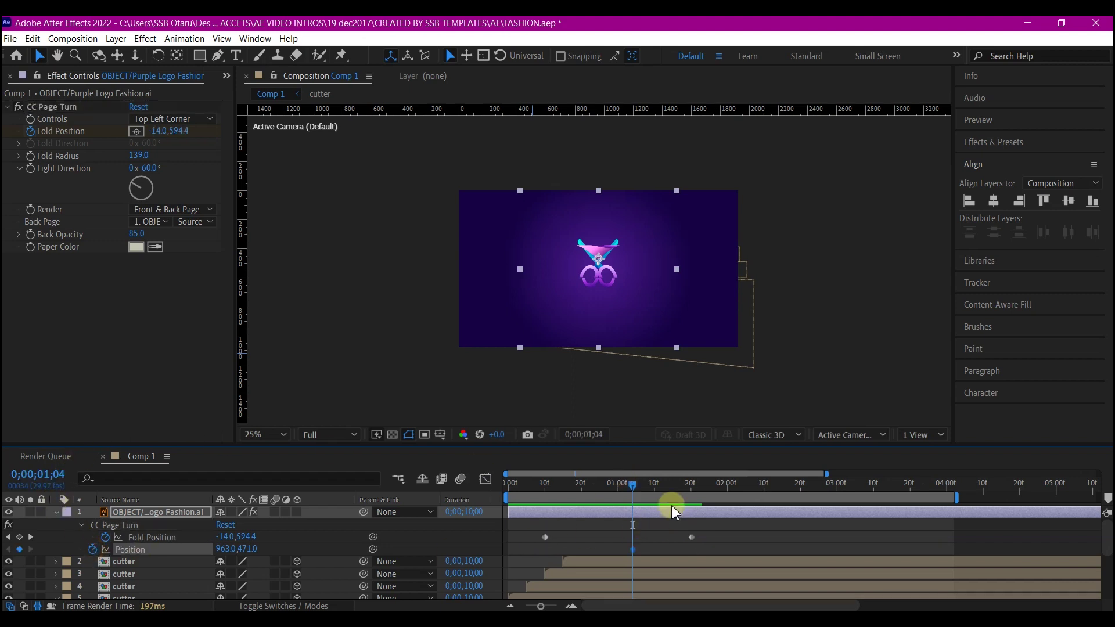
pyautogui.moveTo(636, 486); pyautogui.dragTo(661, 486)
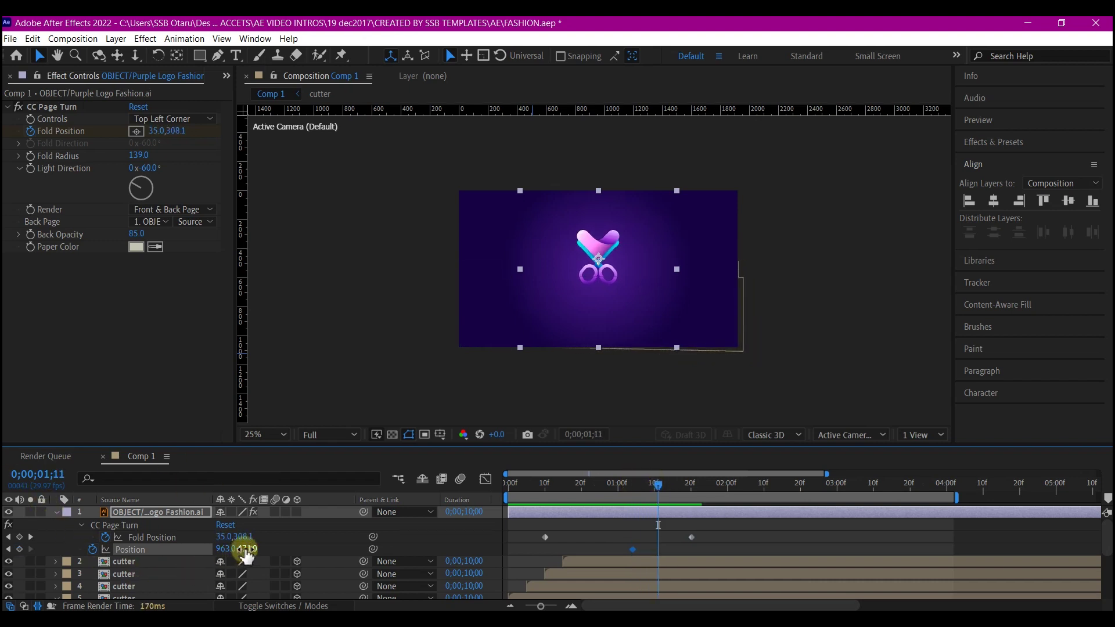
pyautogui.moveTo(235, 549); pyautogui.dragTo(144, 559)
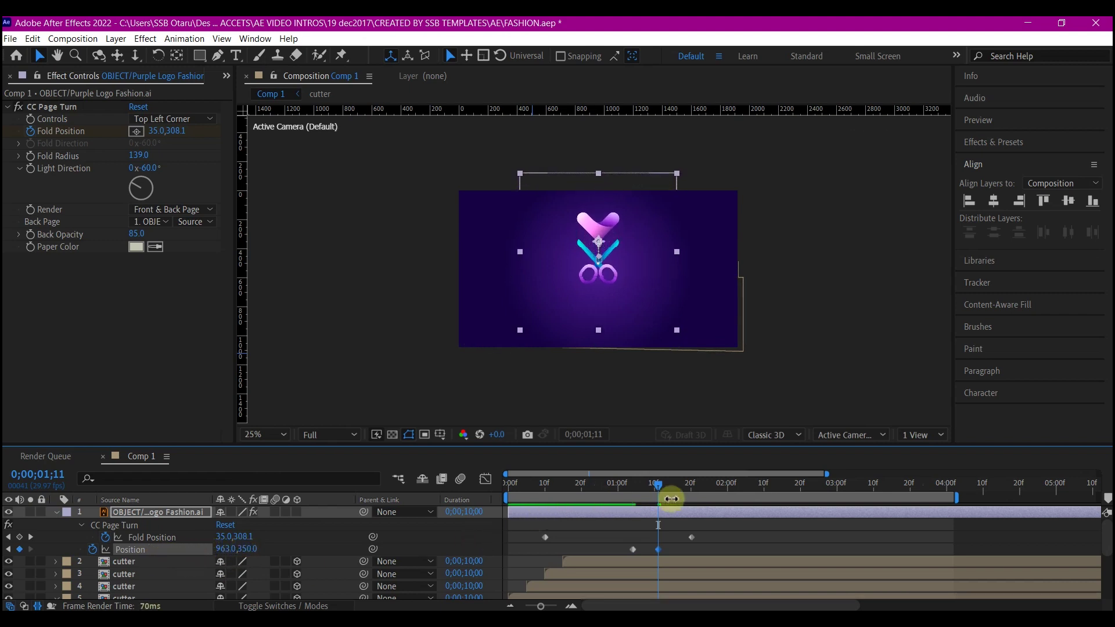
# Copy the OBJECT layer's first Position keyframe to 0;00;01;18.
pyautogui.moveTo(659, 489); pyautogui.dragTo(685, 489)
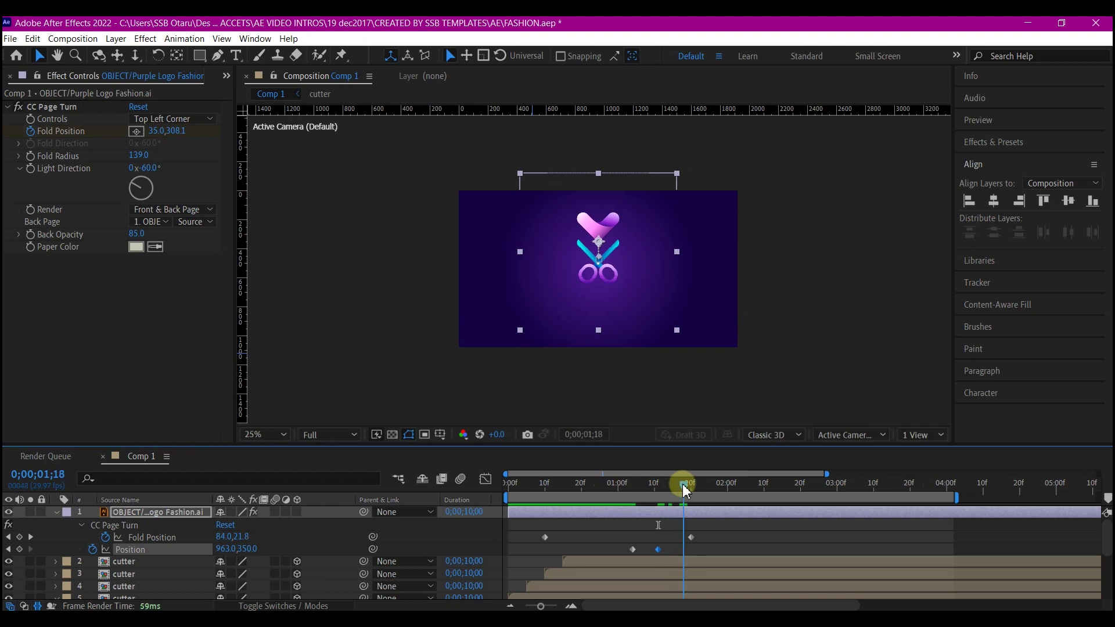
pyautogui.click(632, 549)
pyautogui.click(633, 549)
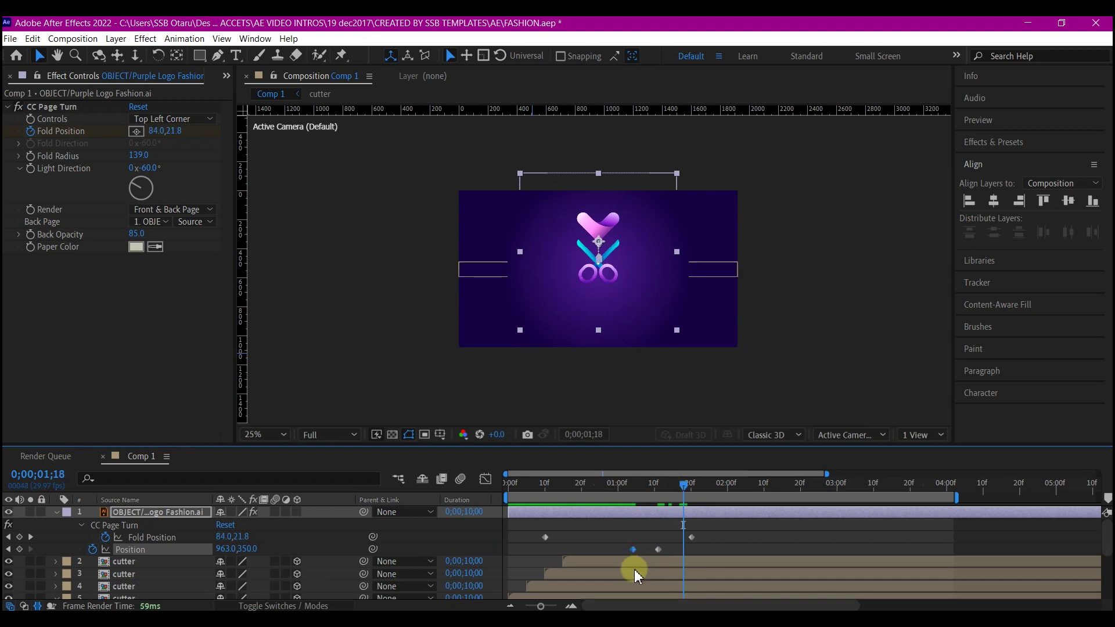
pyautogui.hotkey('ctrl', 'c')
pyautogui.hotkey('ctrl', 'v')
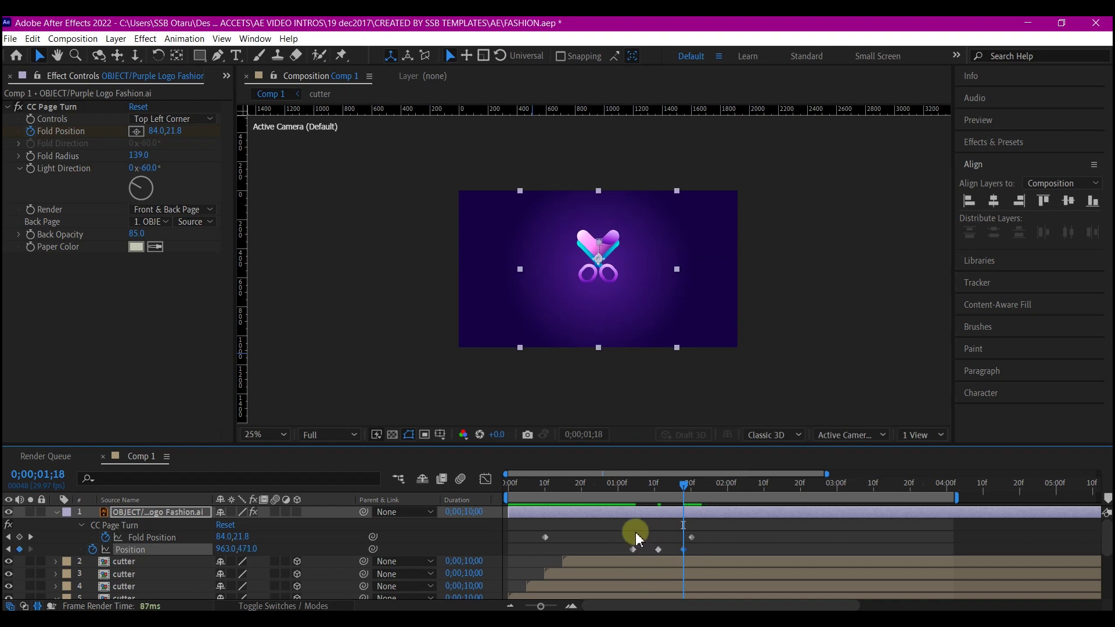
# Apply Easy Ease to all three Position keyframes of the OBJECT layer.
pyautogui.moveTo(709, 550); pyautogui.dragTo(598, 556)
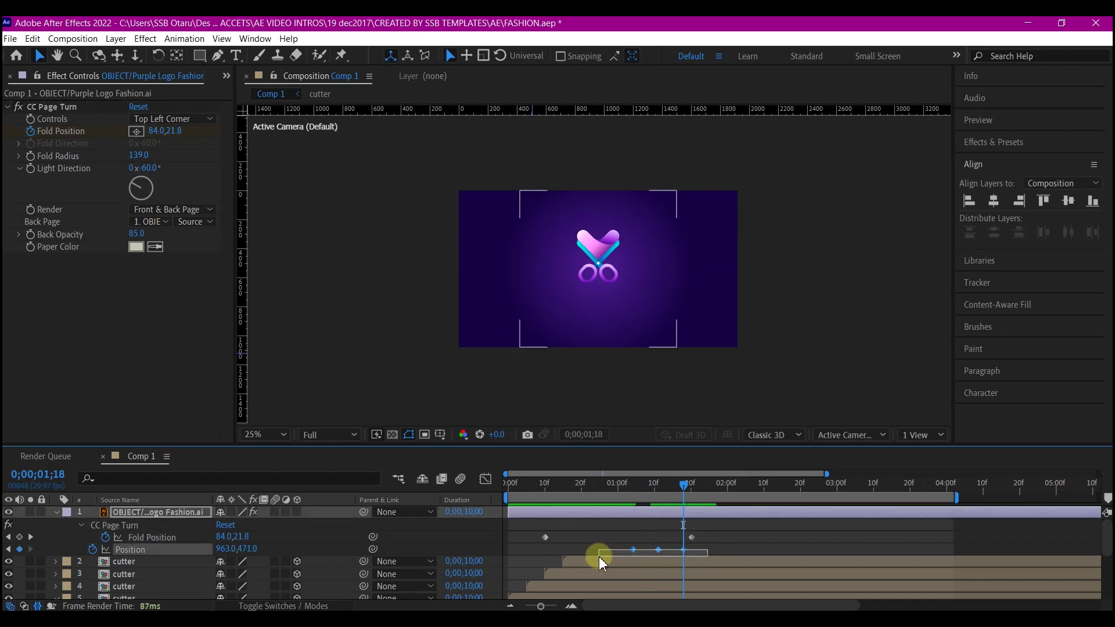
pyautogui.rightClick(633, 550)
pyautogui.moveTo(666, 550)
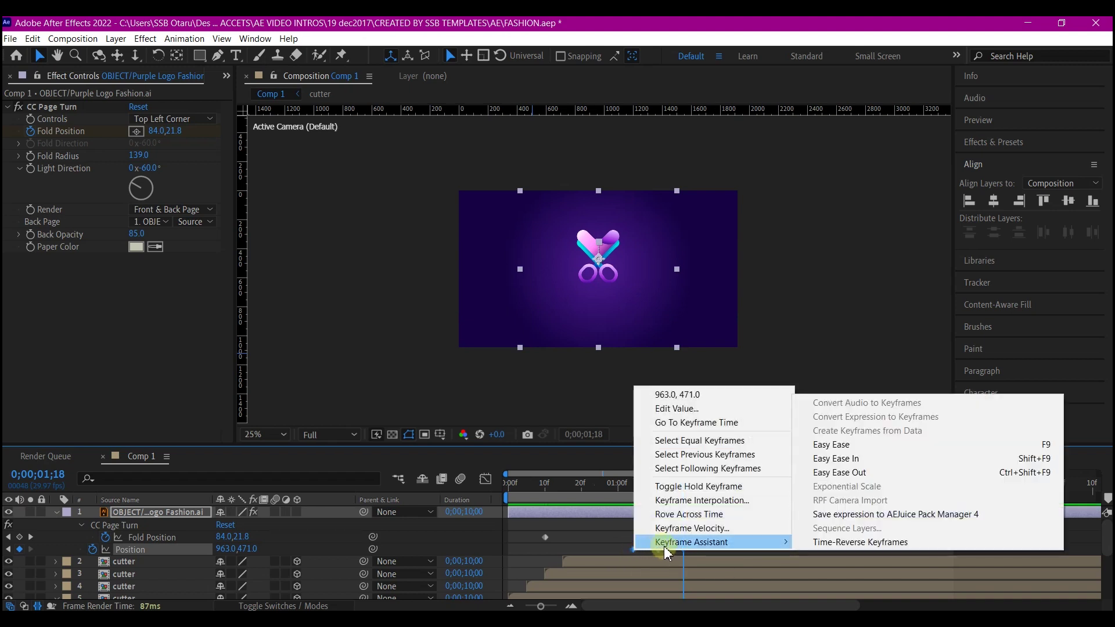
pyautogui.click(854, 444)
pyautogui.click(708, 547)
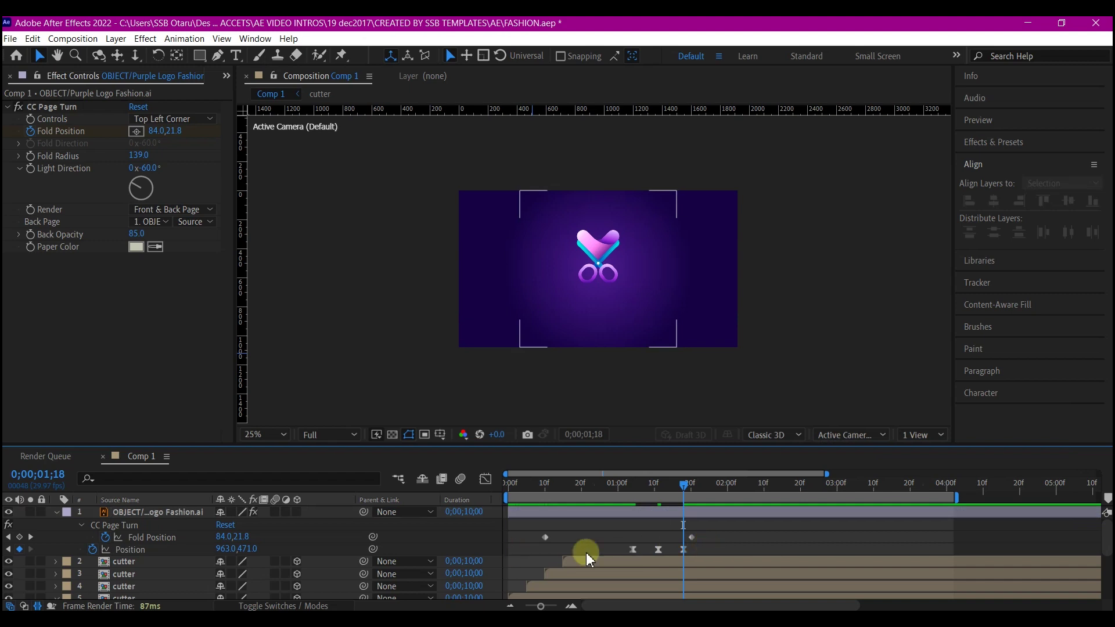
# In the speed graph, stretch the middle Position keyframe's influence handles outward so the speed peaks sharply beside the outer keyframes.
pyautogui.click(685, 550)
pyautogui.hotkey('shift', 'F3')
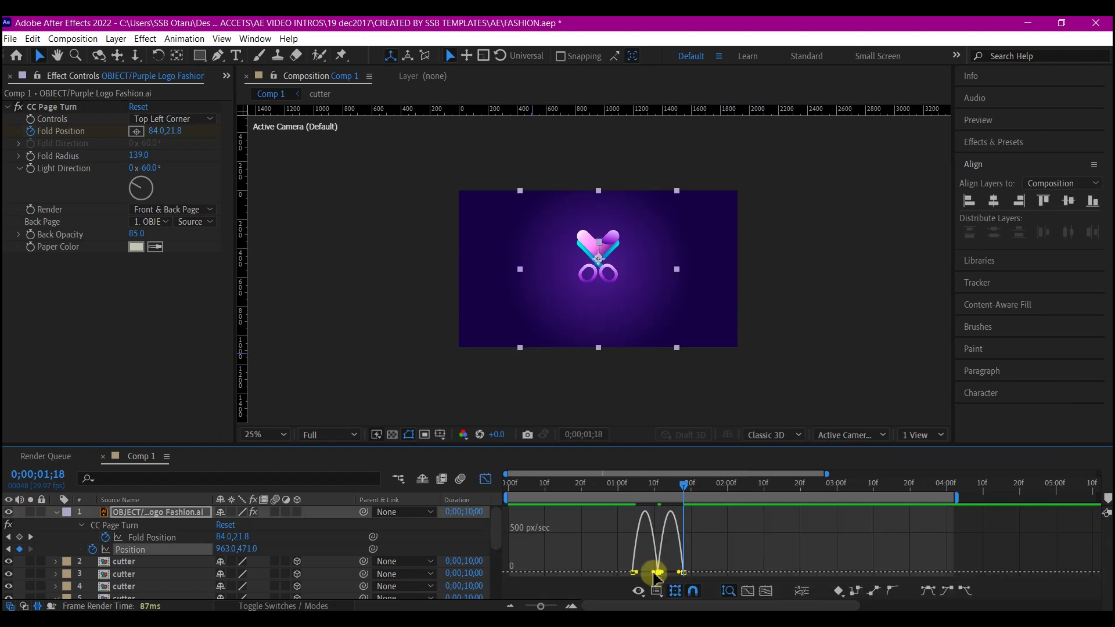
pyautogui.moveTo(655, 575); pyautogui.dragTo(674, 577)
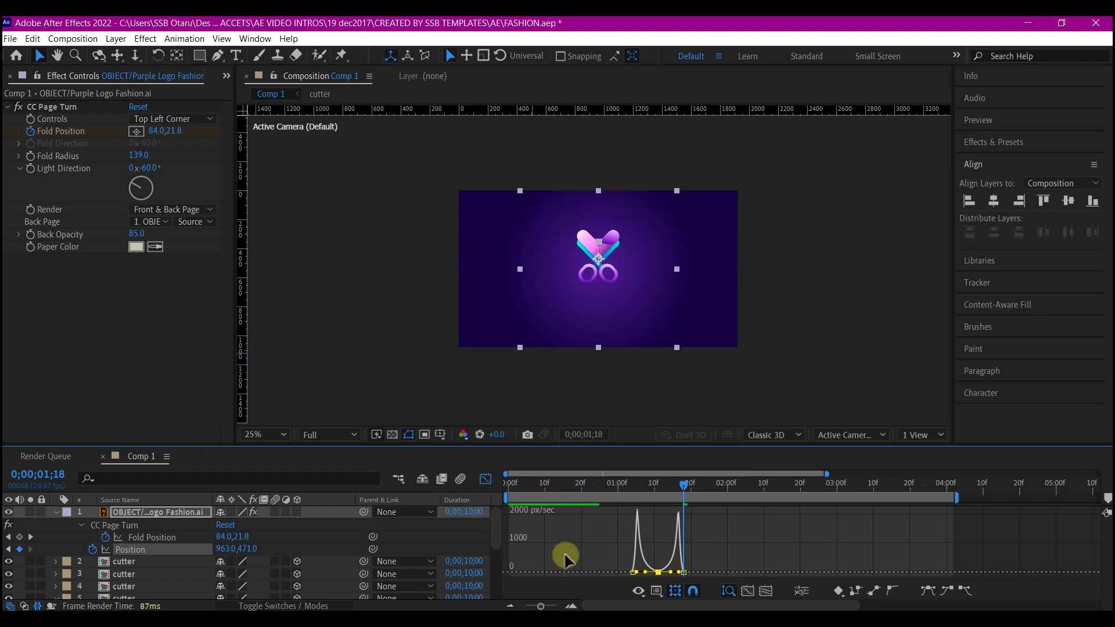
pyautogui.click(485, 480)
# Preview the object's fold and bounce from the start of the composition.
pyautogui.moveTo(552, 491); pyautogui.dragTo(490, 490)
pyautogui.press('space')
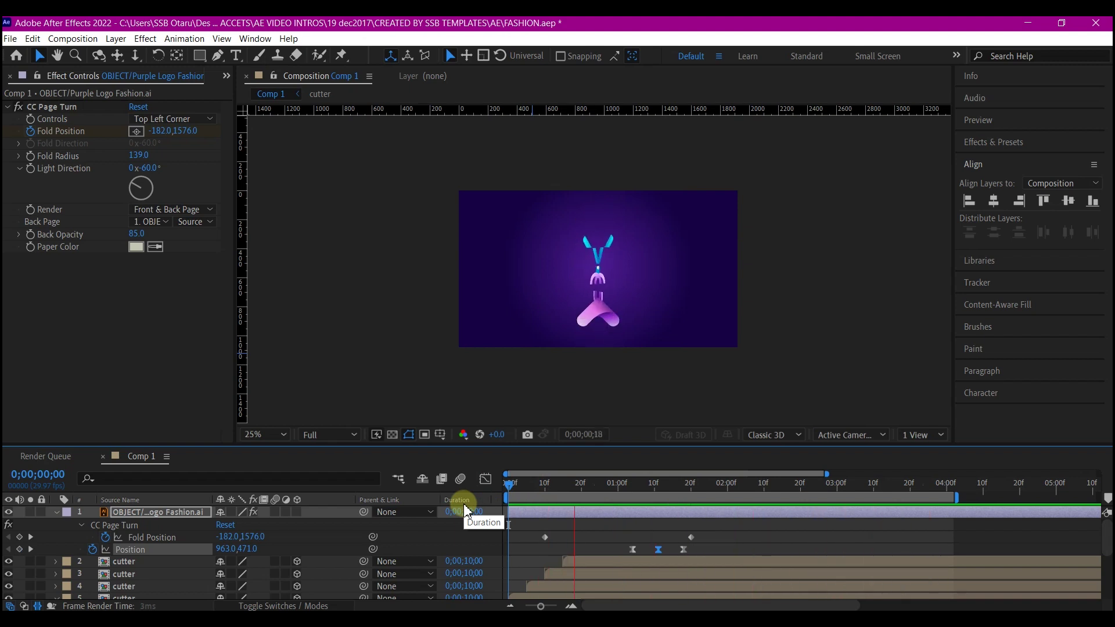
pyautogui.press('space')
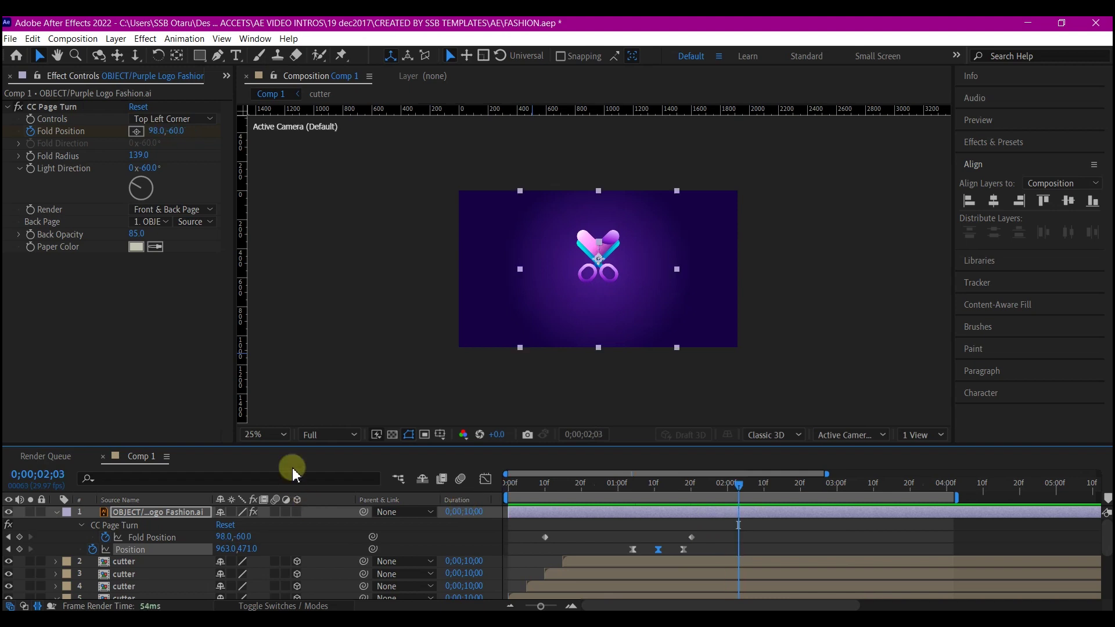
# Fit the composition in the viewer and make the hidden TEXTS layer visible as a reference for the lettering.
pyautogui.click(255, 434)
pyautogui.click(268, 189)
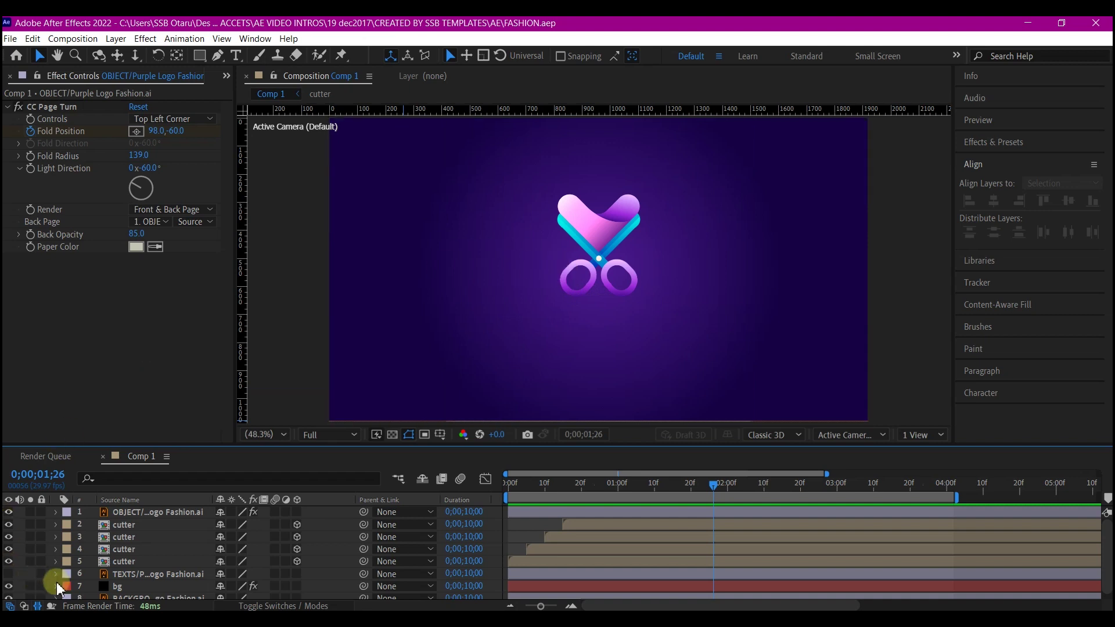
pyautogui.click(129, 576)
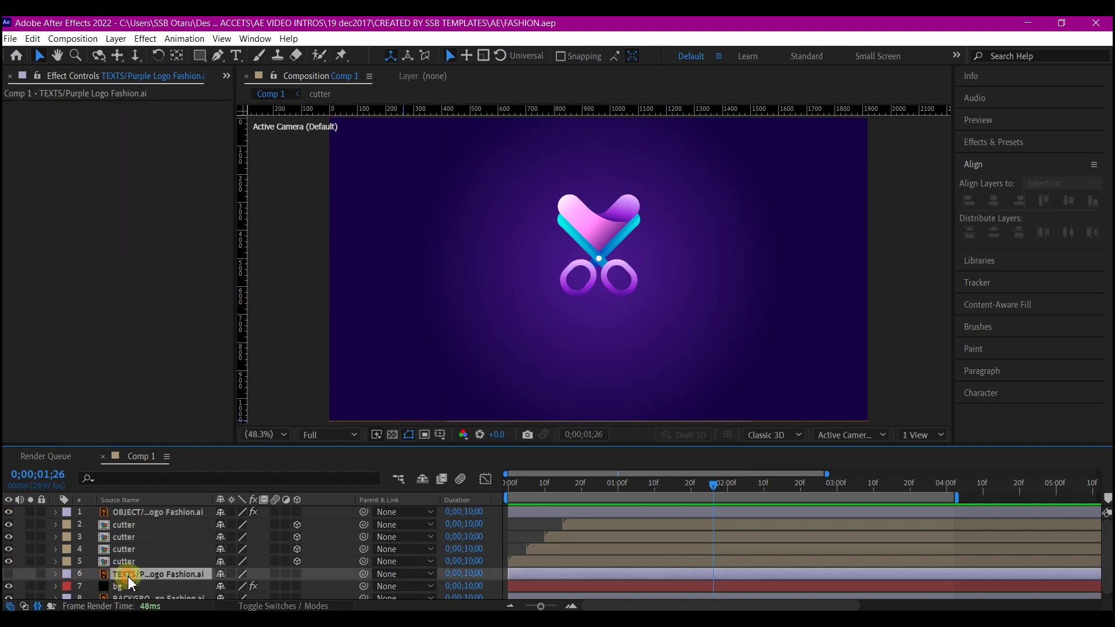
pyautogui.click(8, 573)
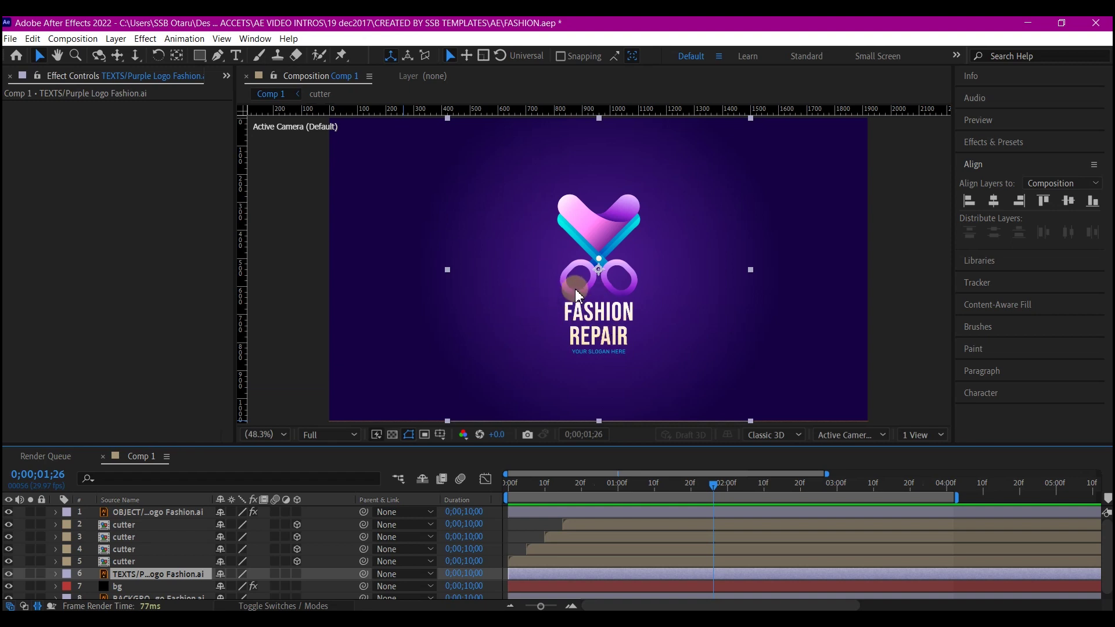
pyautogui.click(72, 556)
pyautogui.click(126, 577)
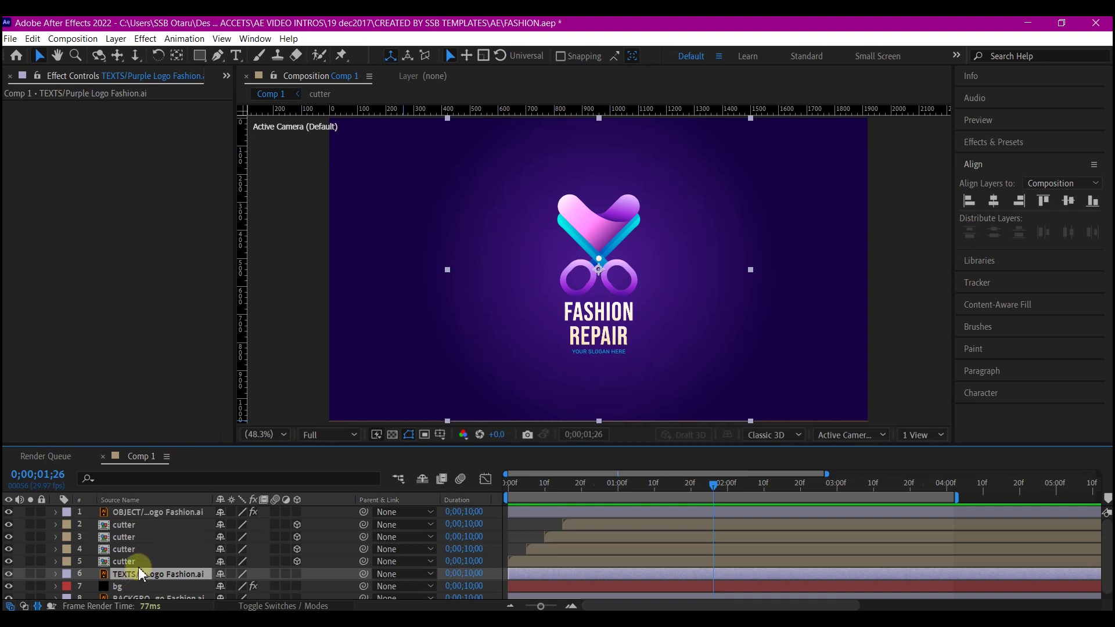
# Add the text layers FASHION REPAIR and SPEAK YOUR STYLE beside the logo and set the FASHION REPAIR font size to 70 px.
pyautogui.click(236, 55)
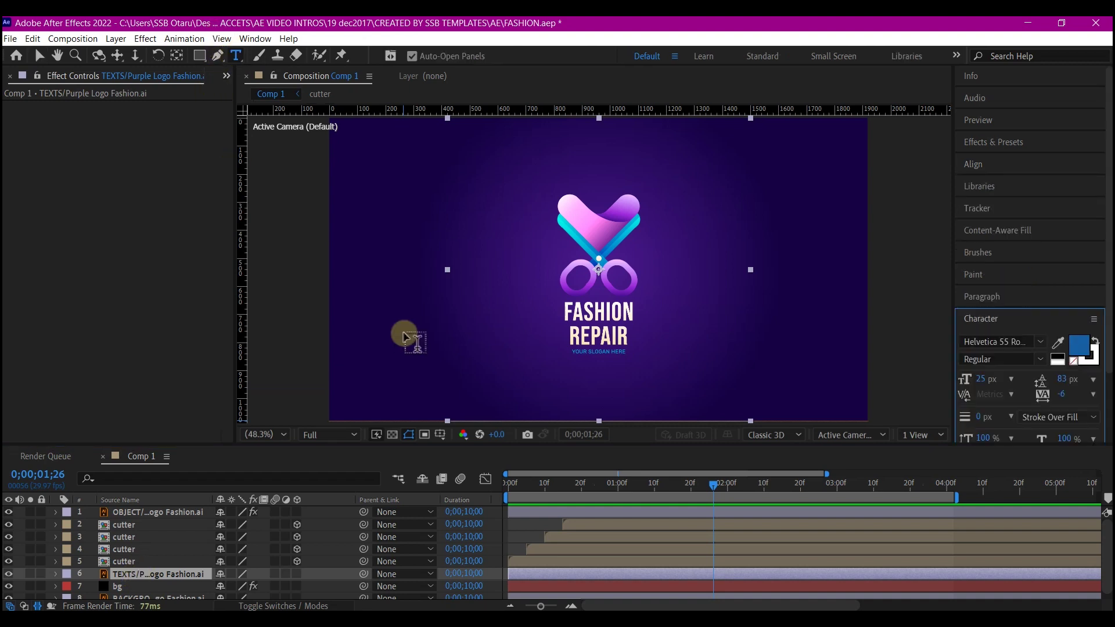
pyautogui.click(988, 379)
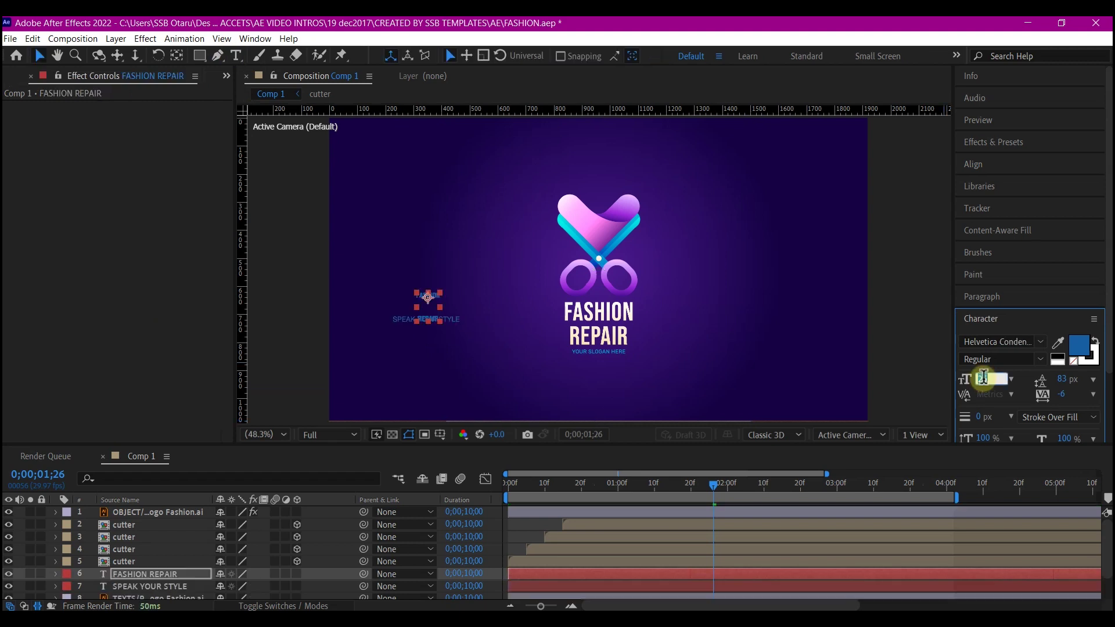
pyautogui.write('7')
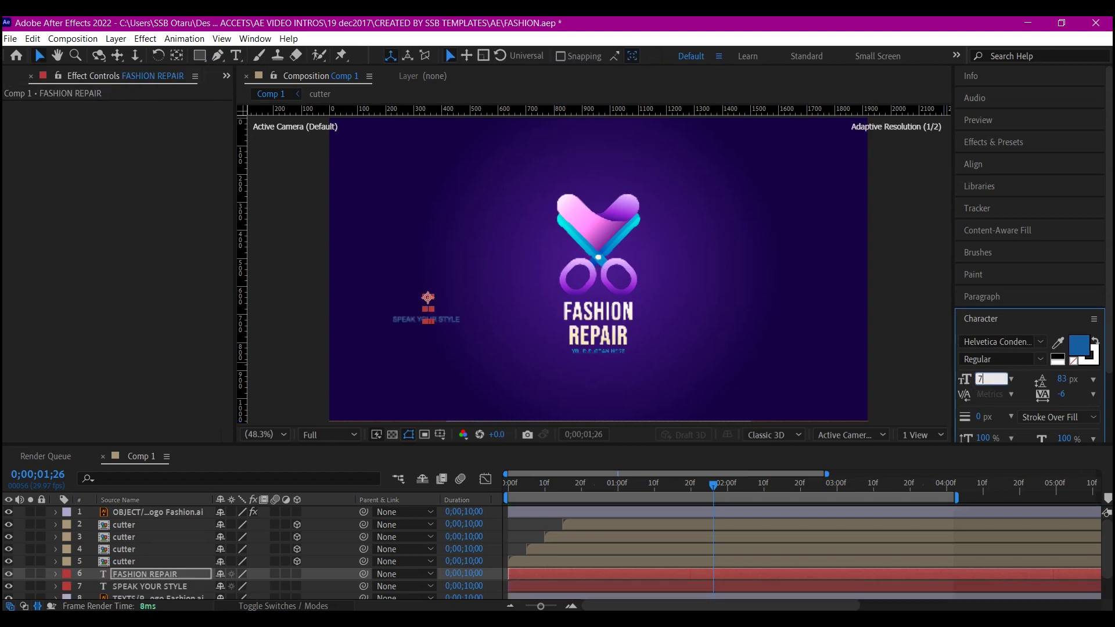
pyautogui.write('0')
pyautogui.press('Return')
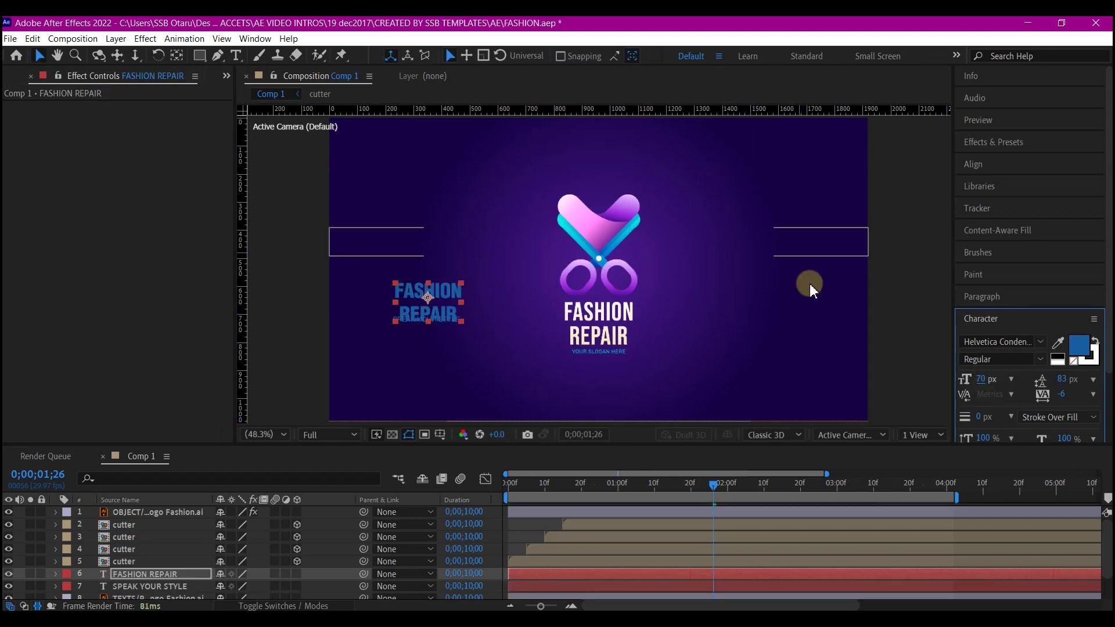
# Fill FASHION REPAIR with the cream colour sampled from the original lettering and place it just above the SPEAK YOUR STYLE line.
pyautogui.click(1058, 342)
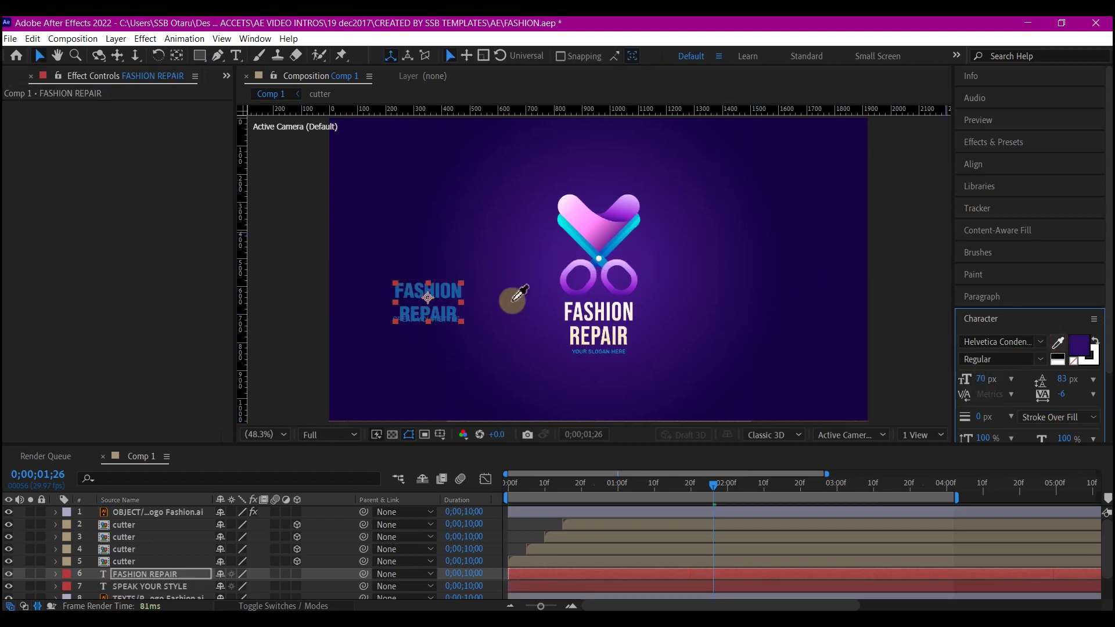
pyautogui.click(599, 310)
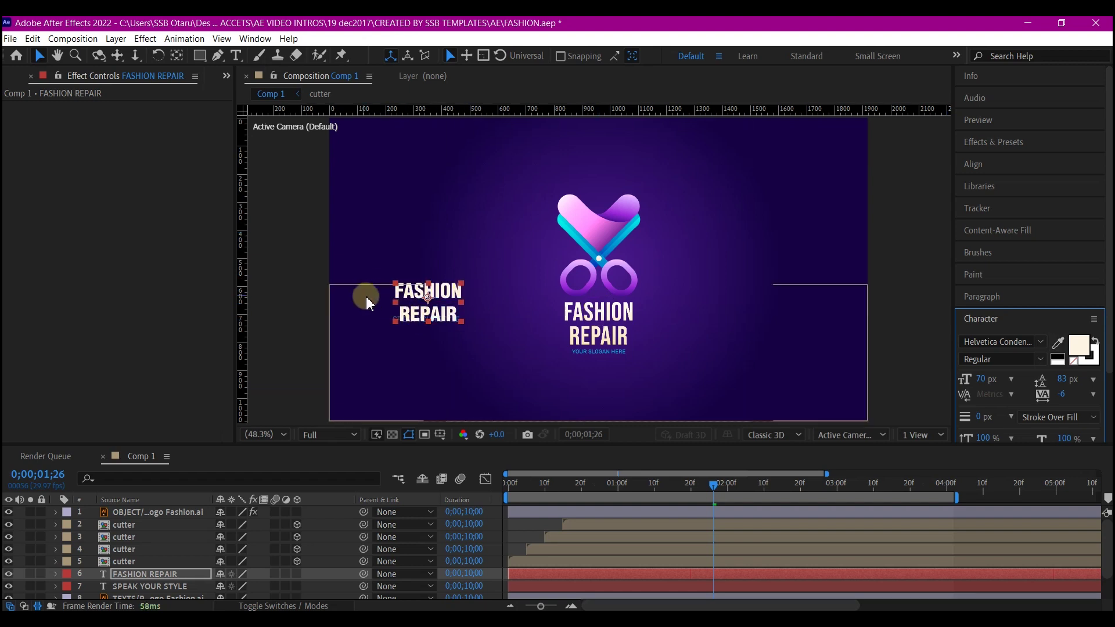
pyautogui.click(38, 55)
pyautogui.click(268, 215)
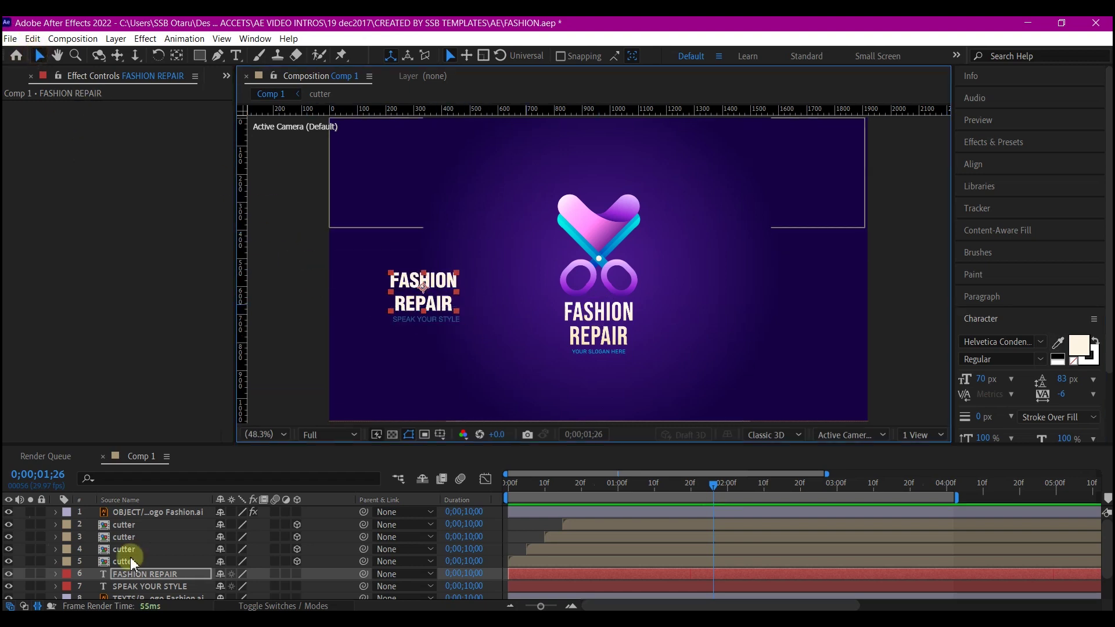
# Hide the original TEXTS layer.
pyautogui.click(128, 597)
pyautogui.scroll(-2, 125, 592)
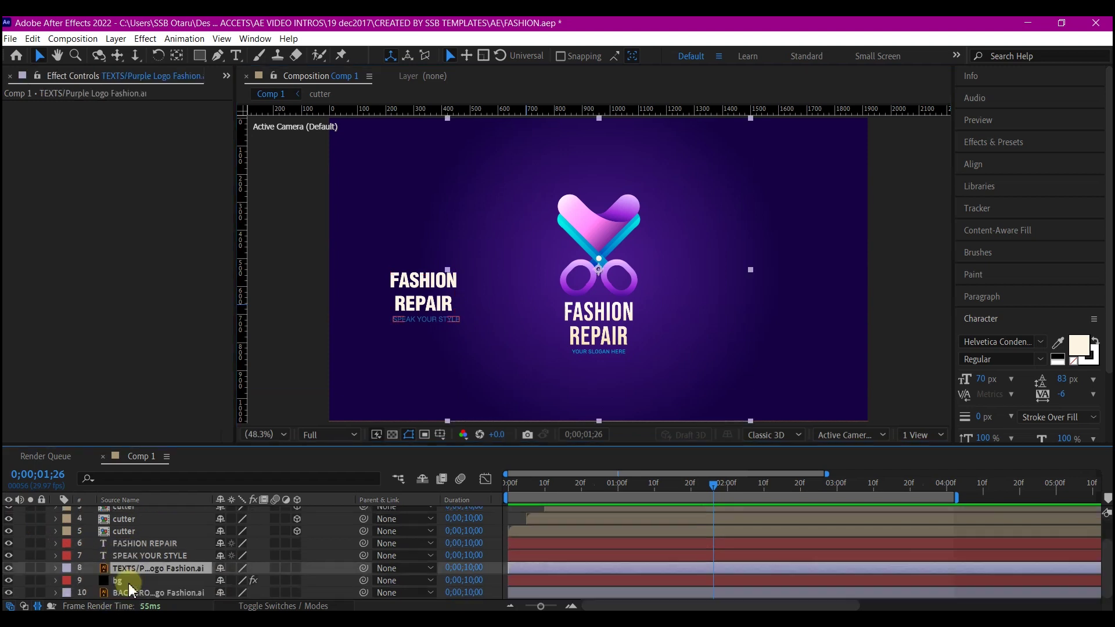
pyautogui.click(19, 574)
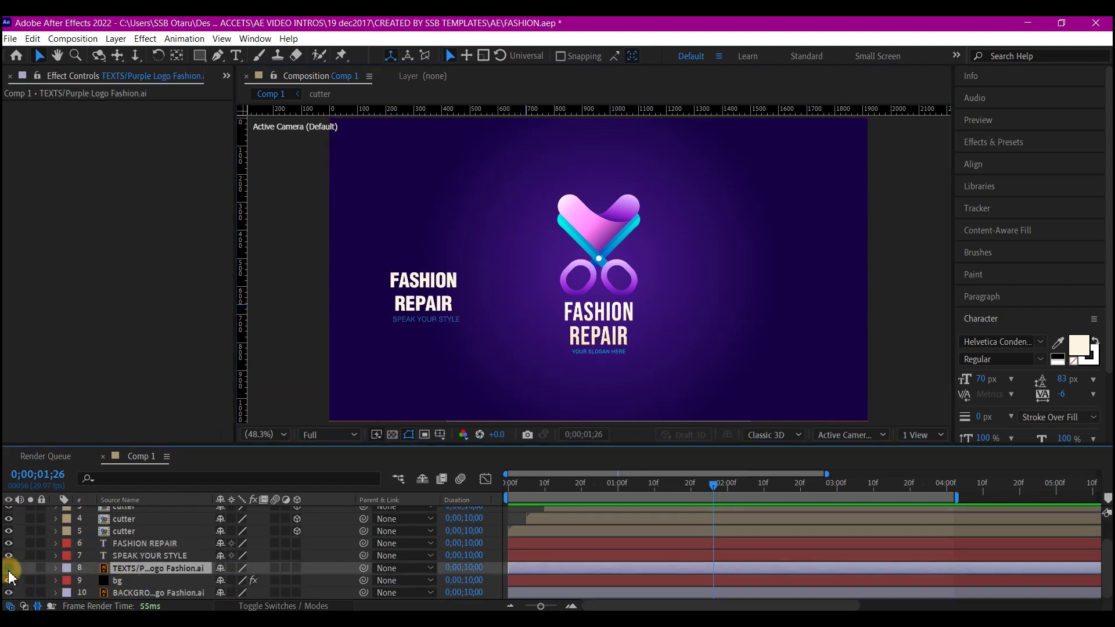
pyautogui.click(10, 568)
# Move the FASHION REPAIR and SPEAK YOUR STYLE layers together to directly beneath the scissor handles.
pyautogui.scroll(2, 139, 523)
pyautogui.click(131, 575)
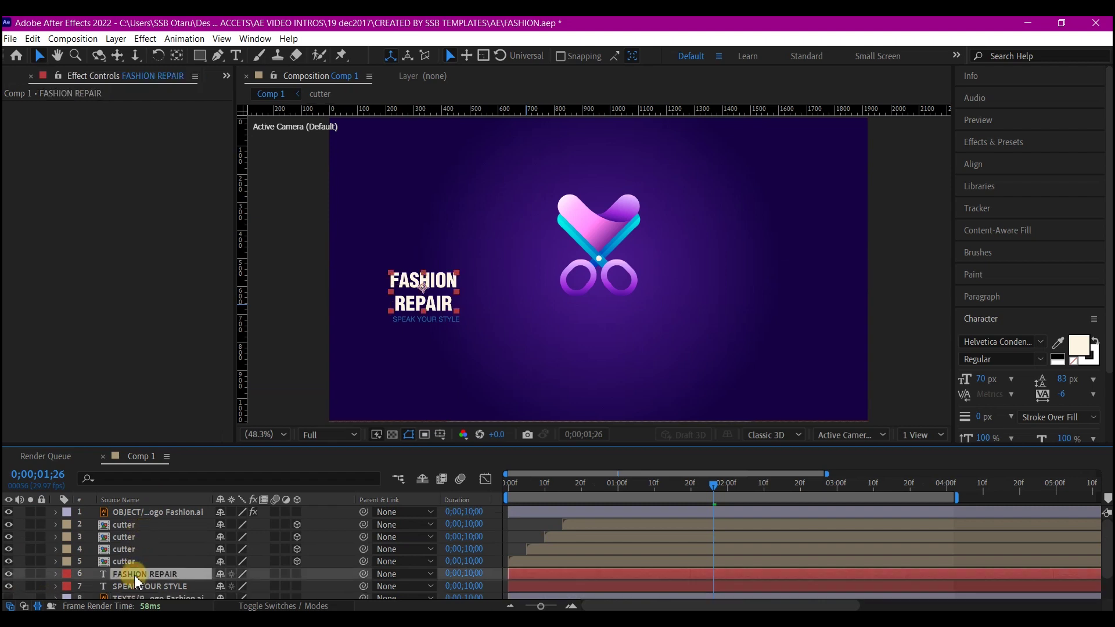
pyautogui.keyDown('shift'); pyautogui.click(130, 587); pyautogui.keyUp('shift')
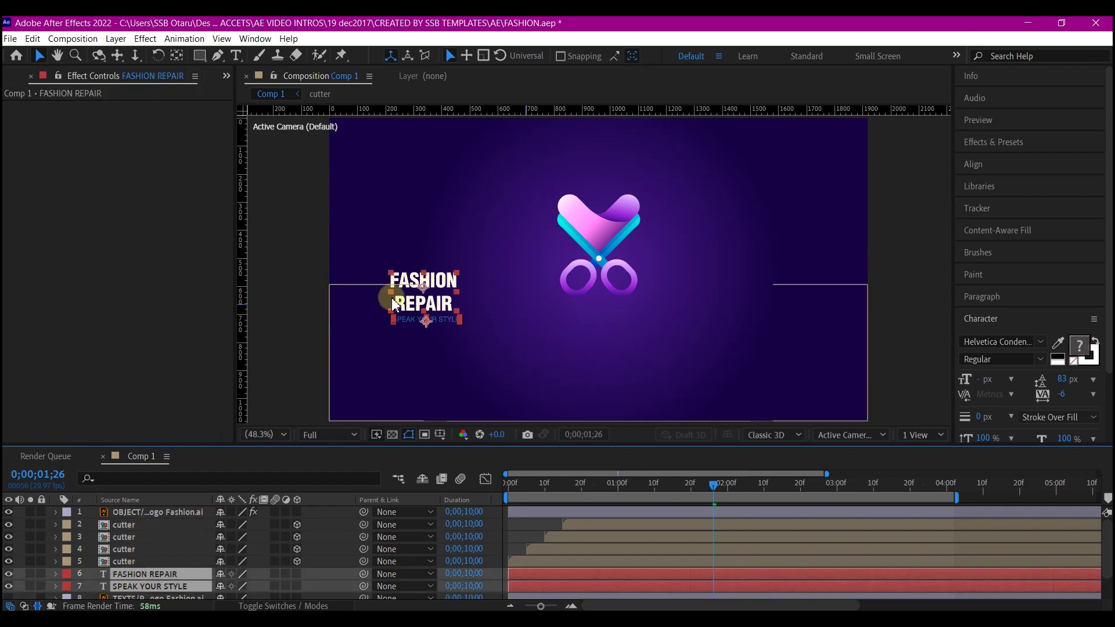
pyautogui.moveTo(441, 302); pyautogui.dragTo(595, 323)
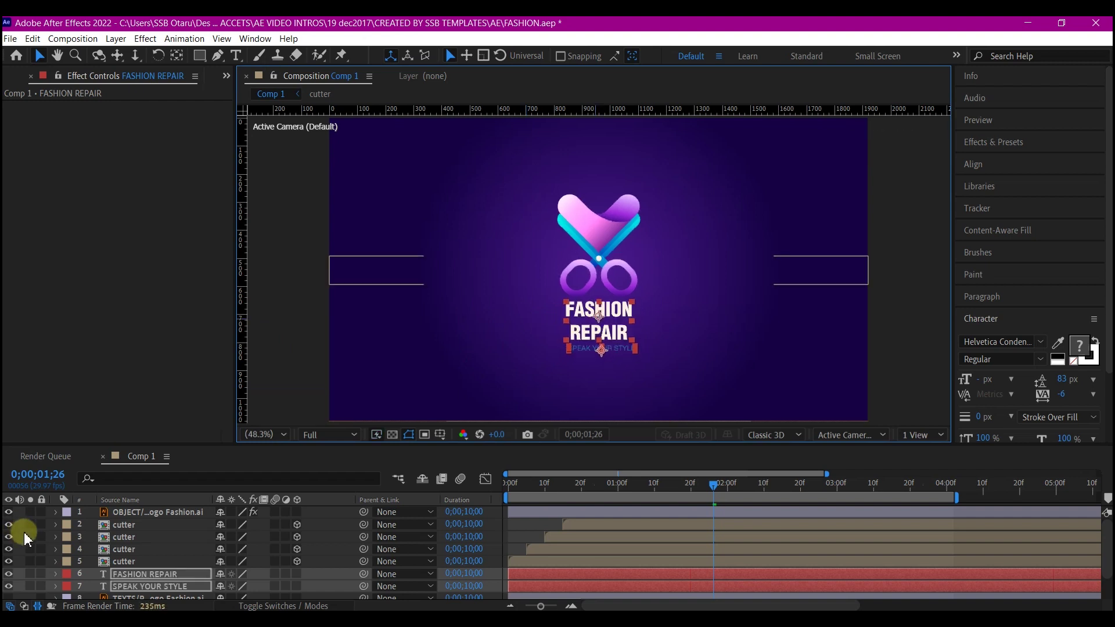
# Center the FASHION REPAIR and SPEAK YOUR STYLE layers horizontally in the composition, one after the other.
pyautogui.press('F2')
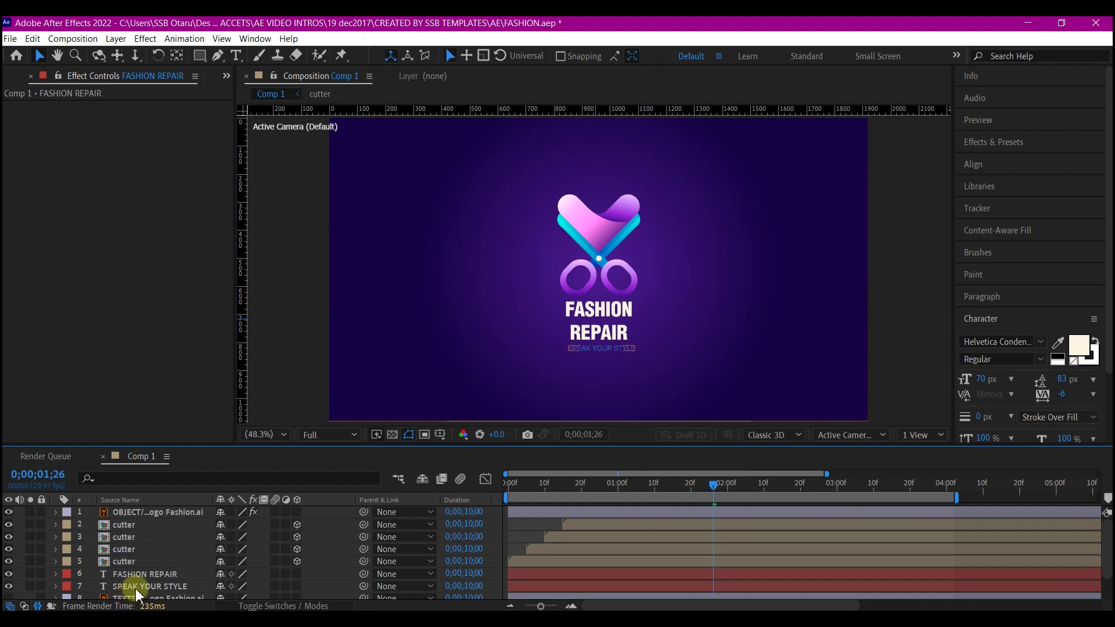
pyautogui.click(142, 573)
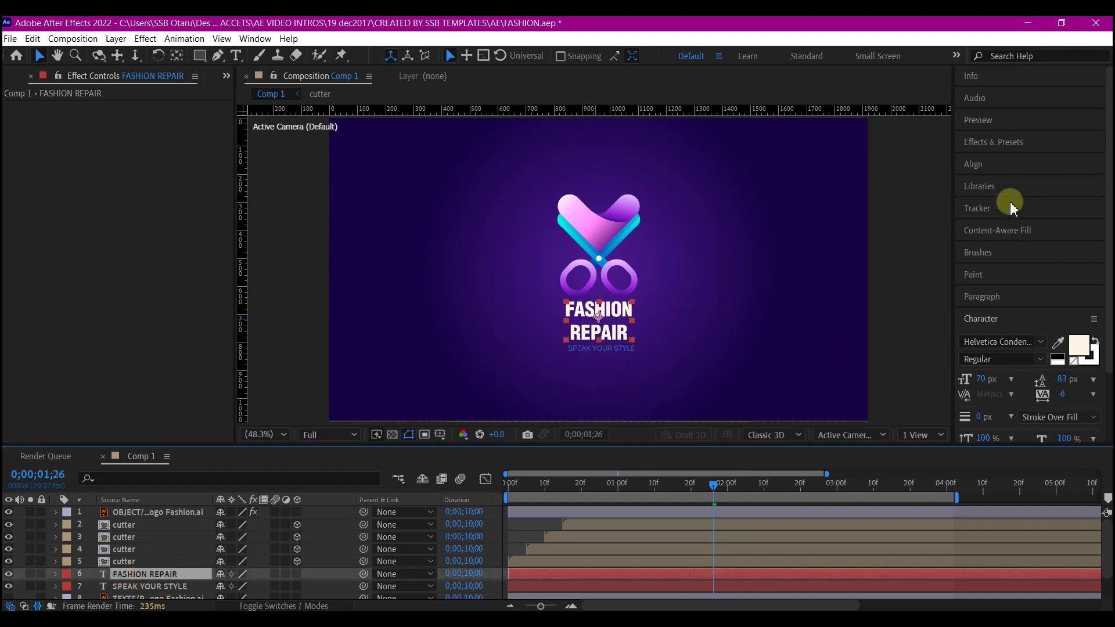
pyautogui.click(973, 164)
pyautogui.hotkey('ctrl', 'Down')
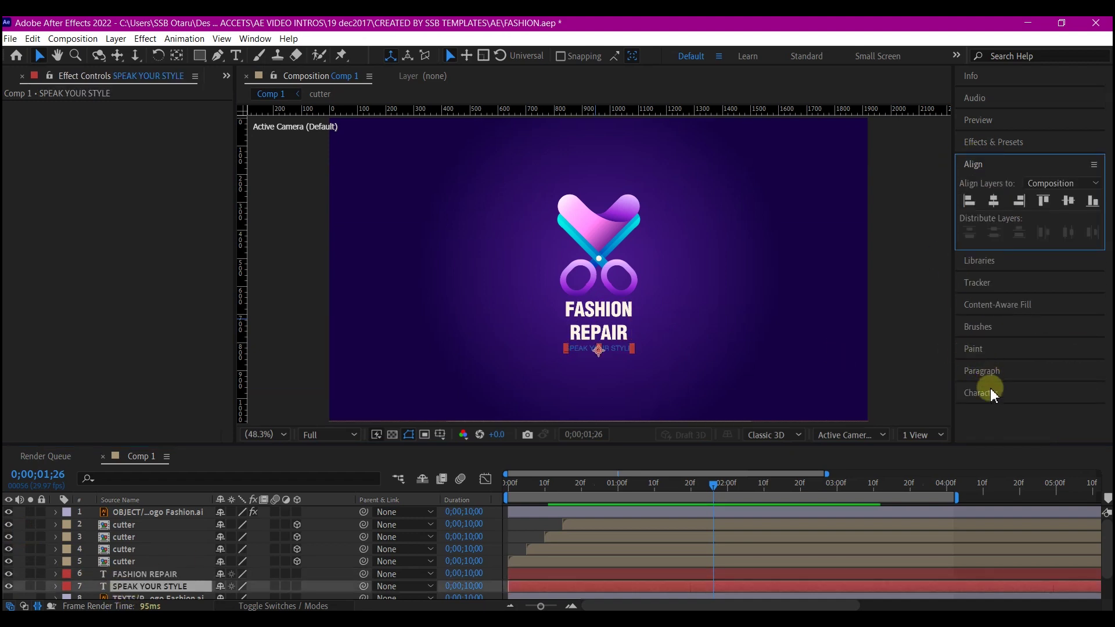
# Nudge the SPEAK YOUR STYLE line slightly lower to widen the gap beneath FASHION REPAIR.
pyautogui.hotkey('ctrl', 'Down')
pyautogui.hotkey('ctrl', 'Down')
pyautogui.hotkey('ctrl', 'Down')
pyautogui.hotkey('ctrl', 'Down')
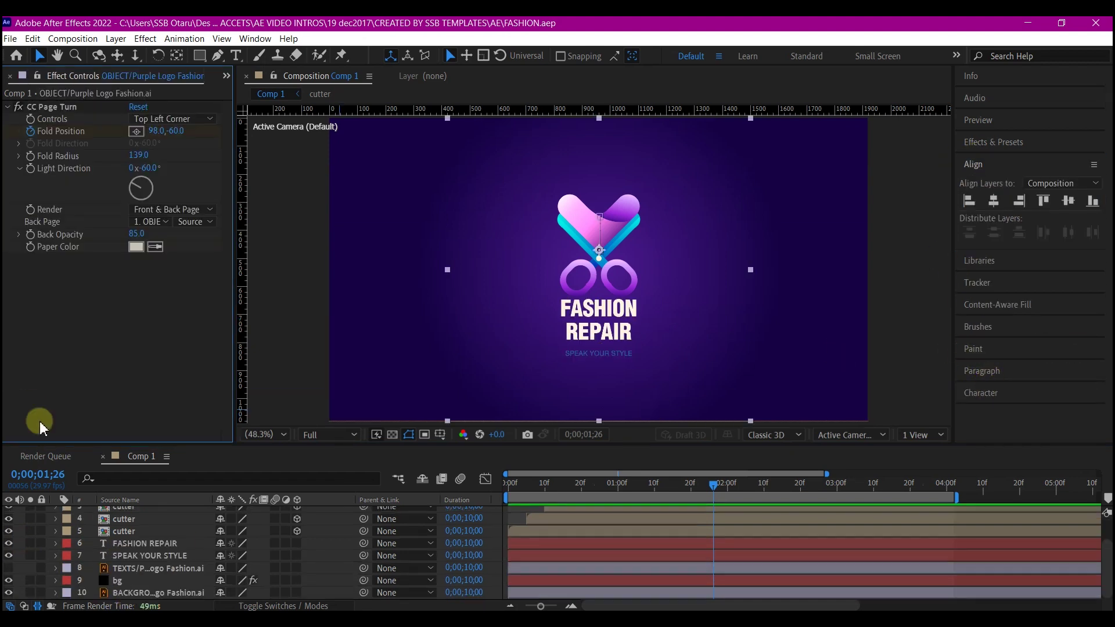
# Add a text animator with Position and Opacity properties to the FASHION REPAIR layer.
pyautogui.click(152, 545)
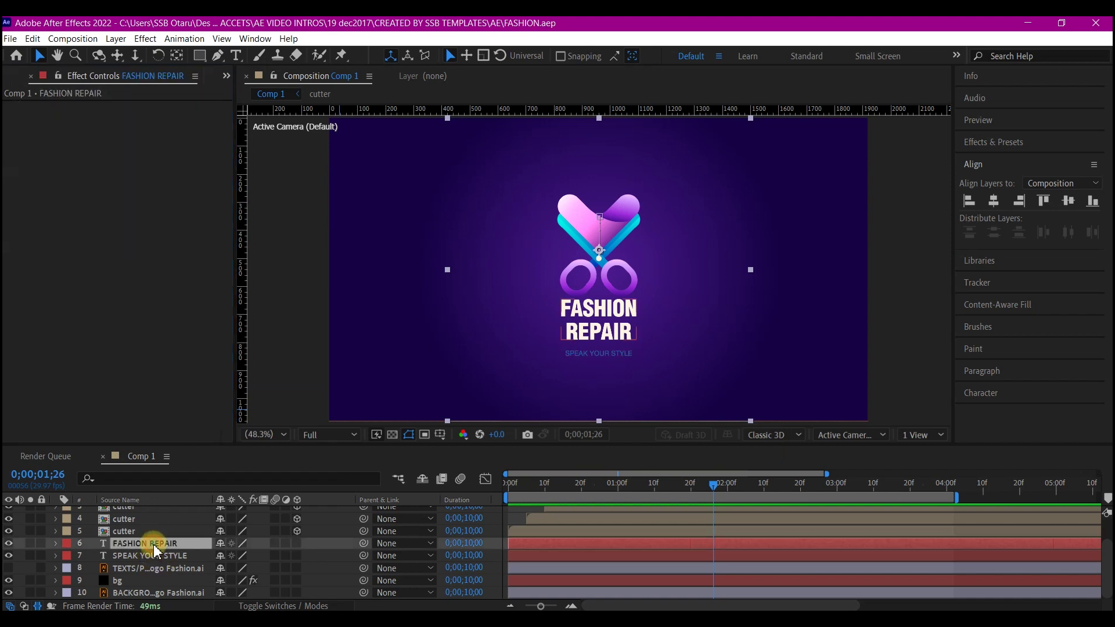
pyautogui.click(56, 544)
pyautogui.click(347, 556)
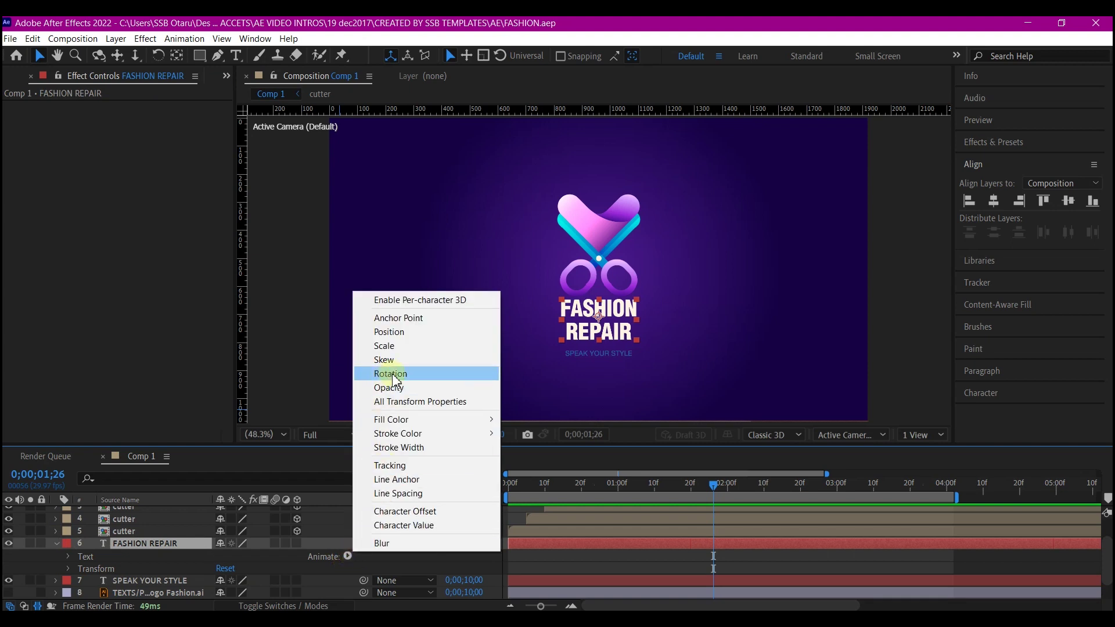
pyautogui.click(390, 331)
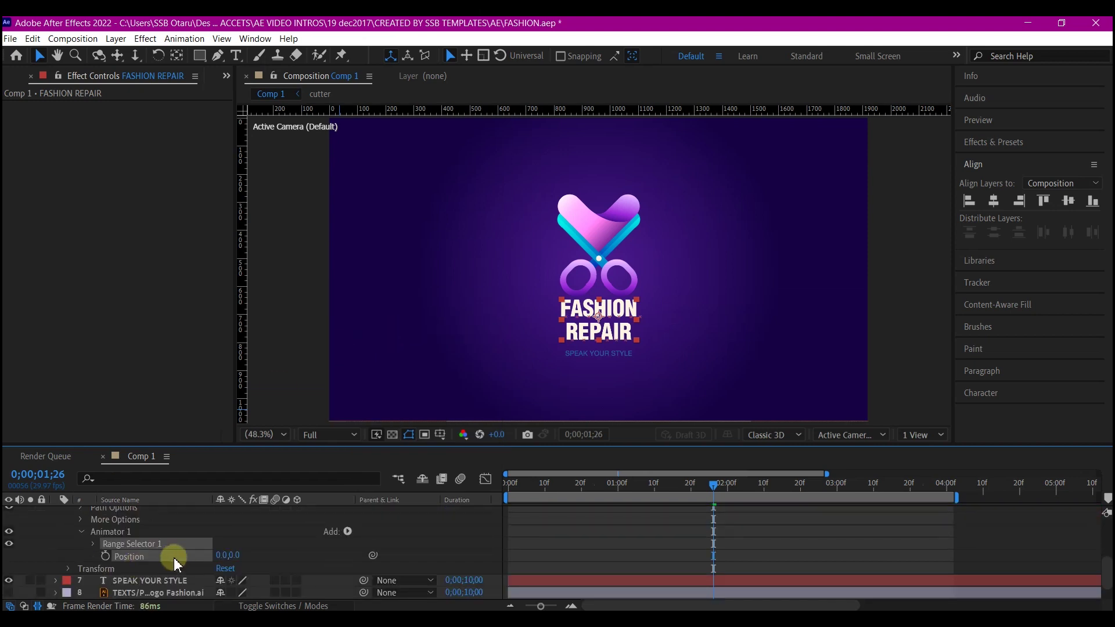
pyautogui.click(347, 531)
pyautogui.moveTo(354, 535)
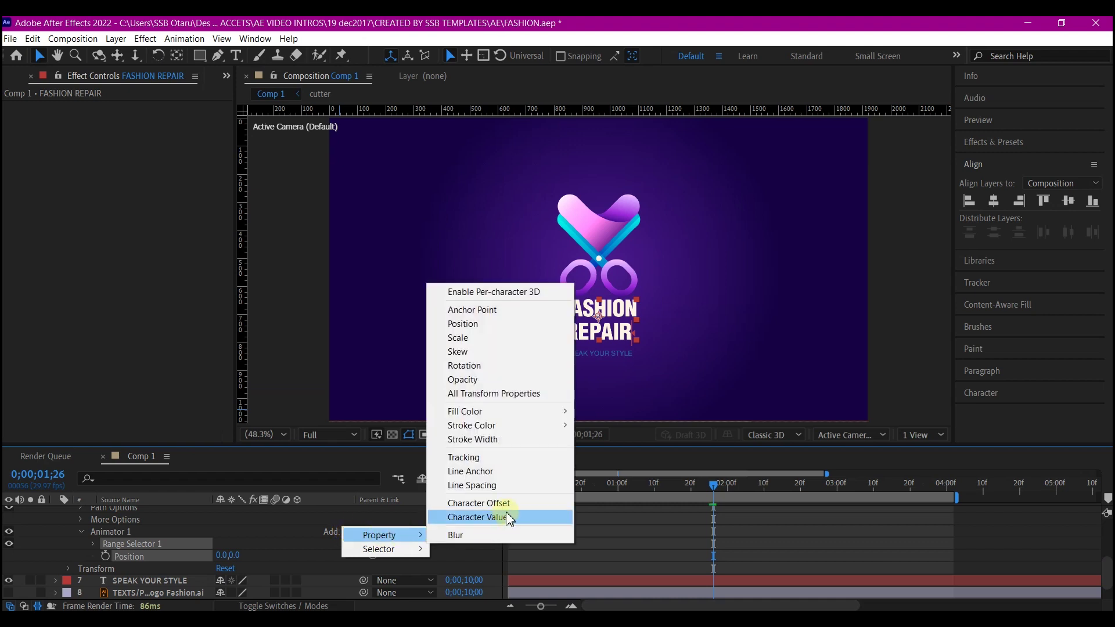
pyautogui.click(498, 381)
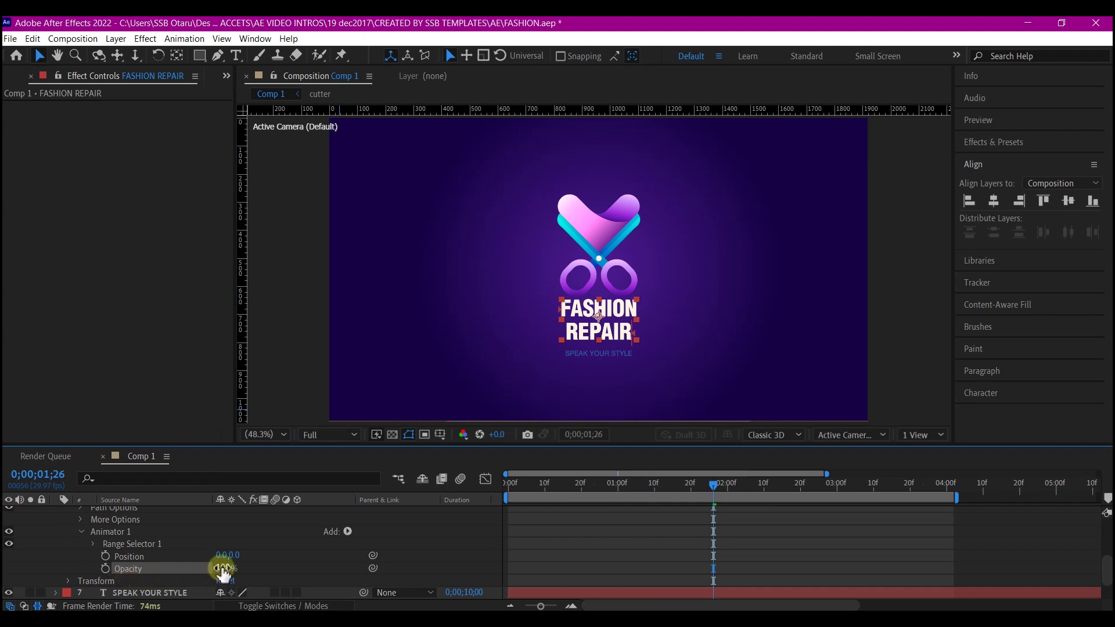
# Set the FASHION REPAIR animator's Opacity to 0% and its Position to 0.0,150.0.
pyautogui.write('0')
pyautogui.press('Return')
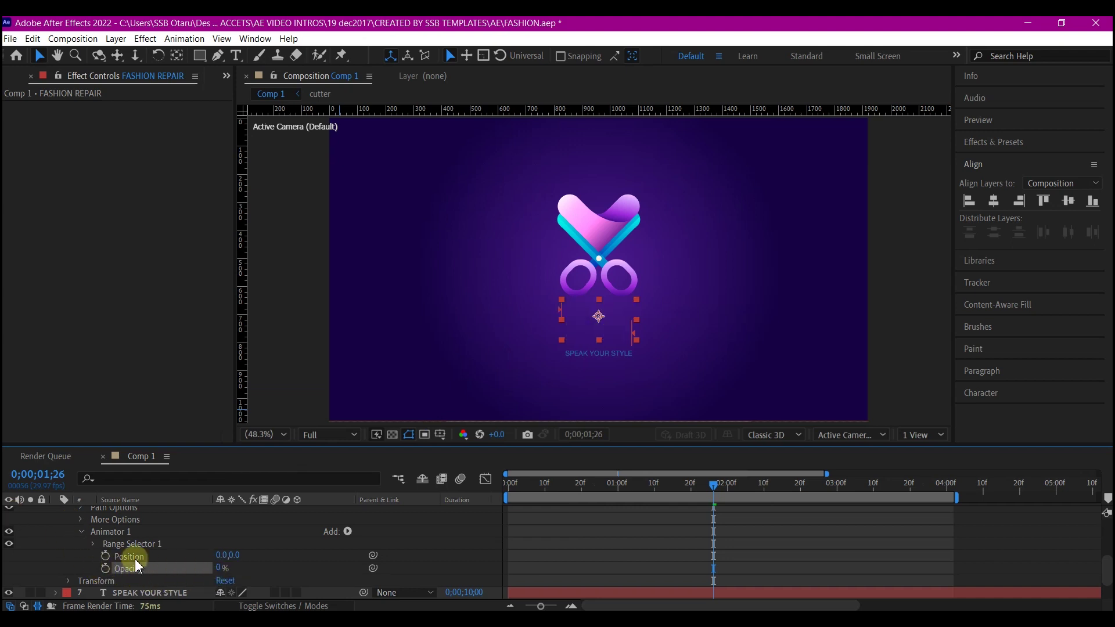
pyautogui.moveTo(234, 560); pyautogui.dragTo(393, 498)
# Keyframe FASHION REPAIR's Range Selector Offset at 100% at 0;00;01;12 and at a lower value at 0;00;00;21.
pyautogui.click(91, 549)
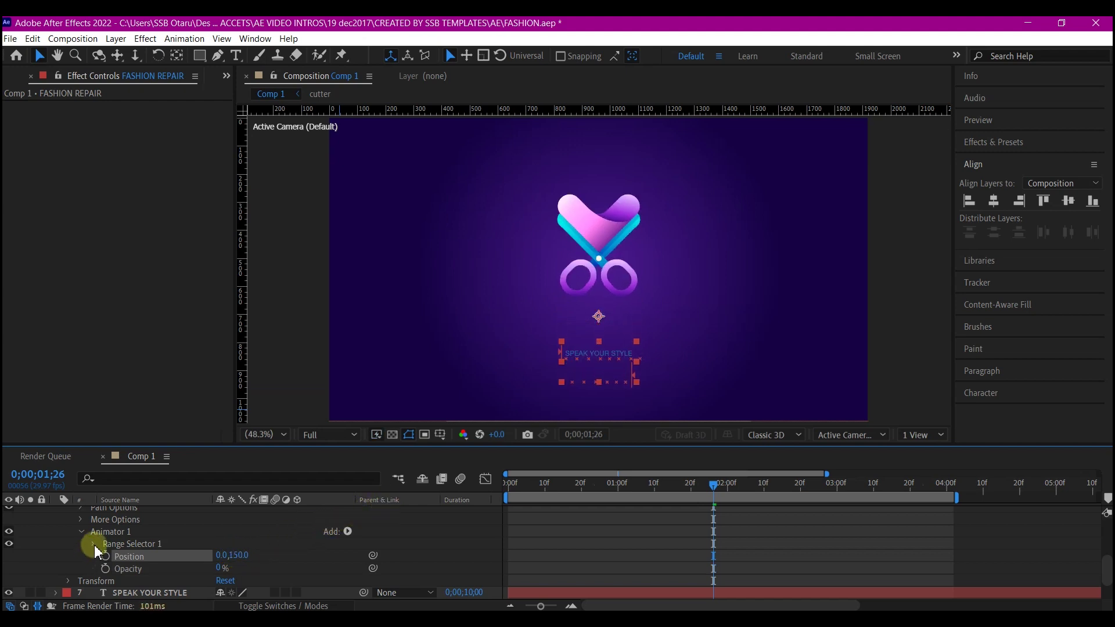
pyautogui.click(93, 544)
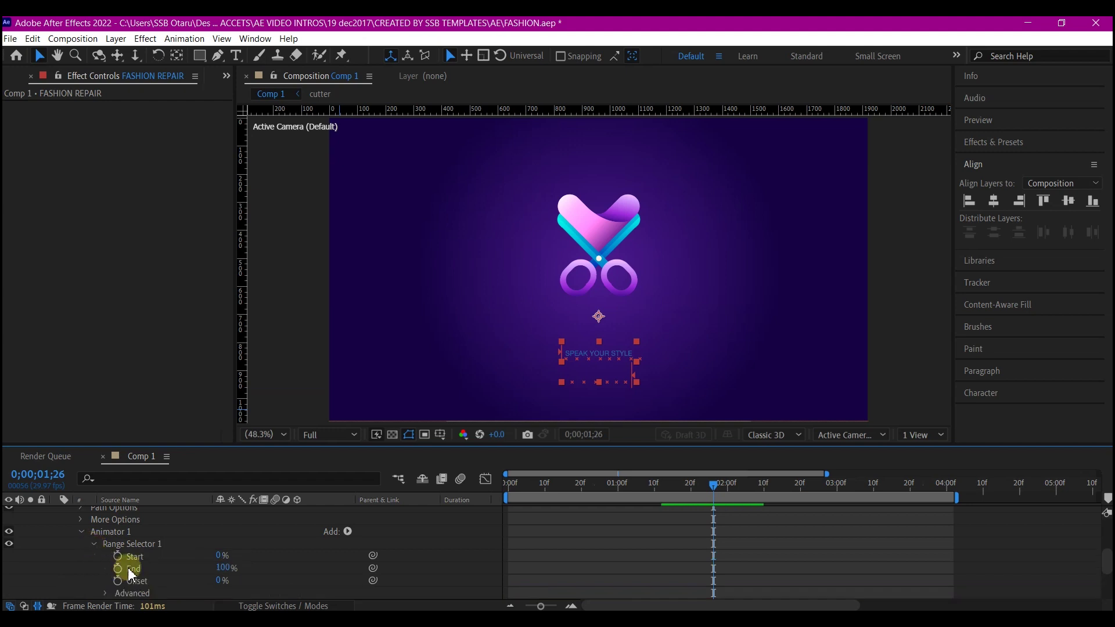
pyautogui.moveTo(581, 488); pyautogui.dragTo(661, 497)
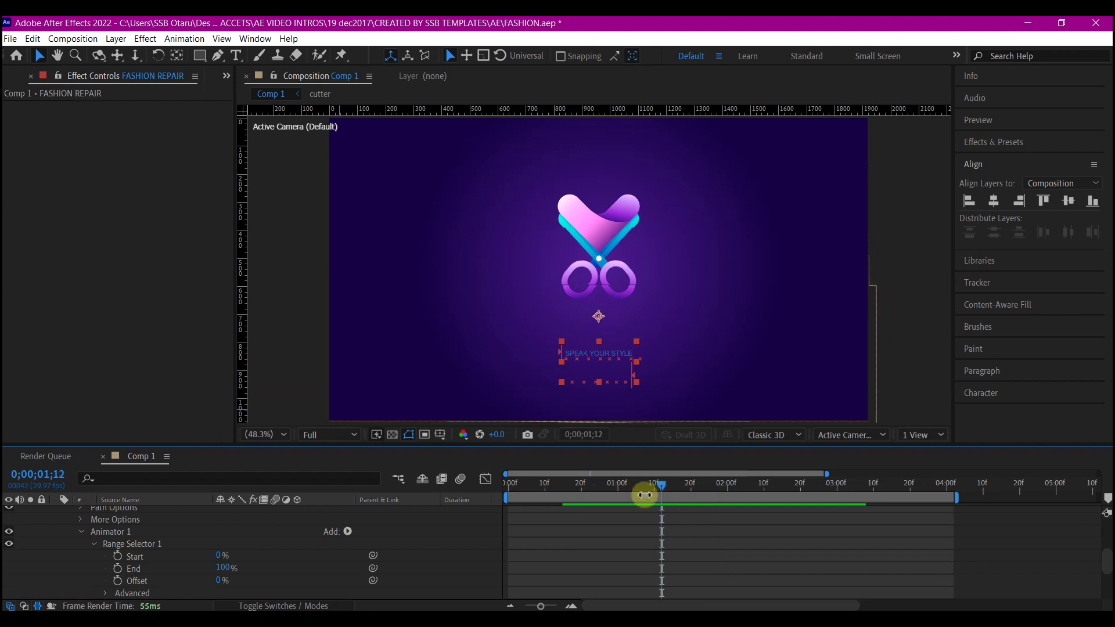
pyautogui.click(117, 582)
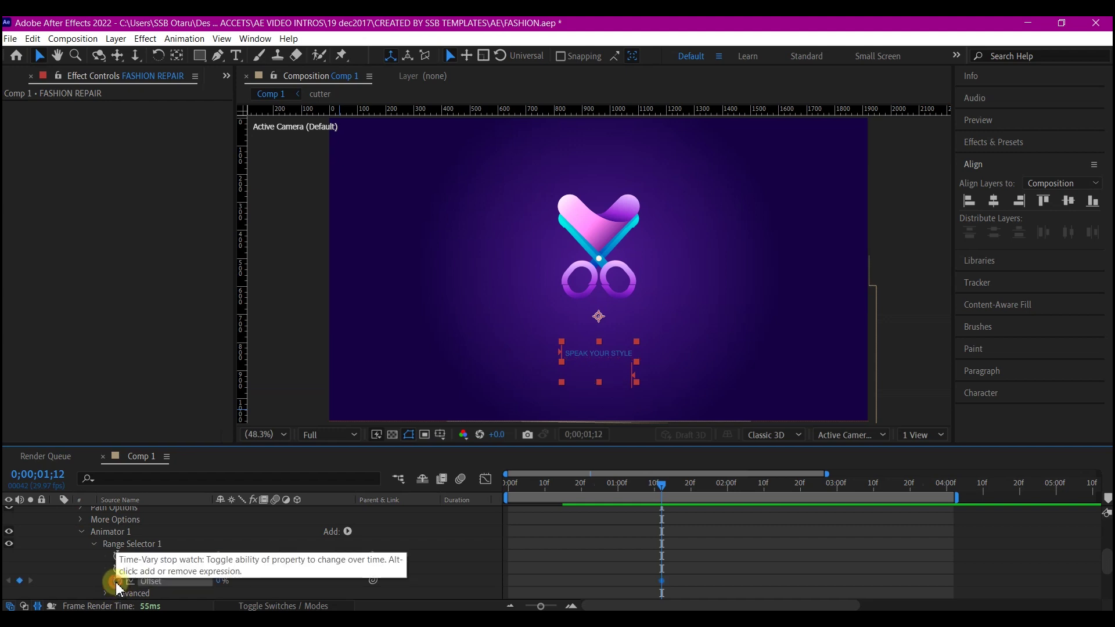
pyautogui.click(218, 579)
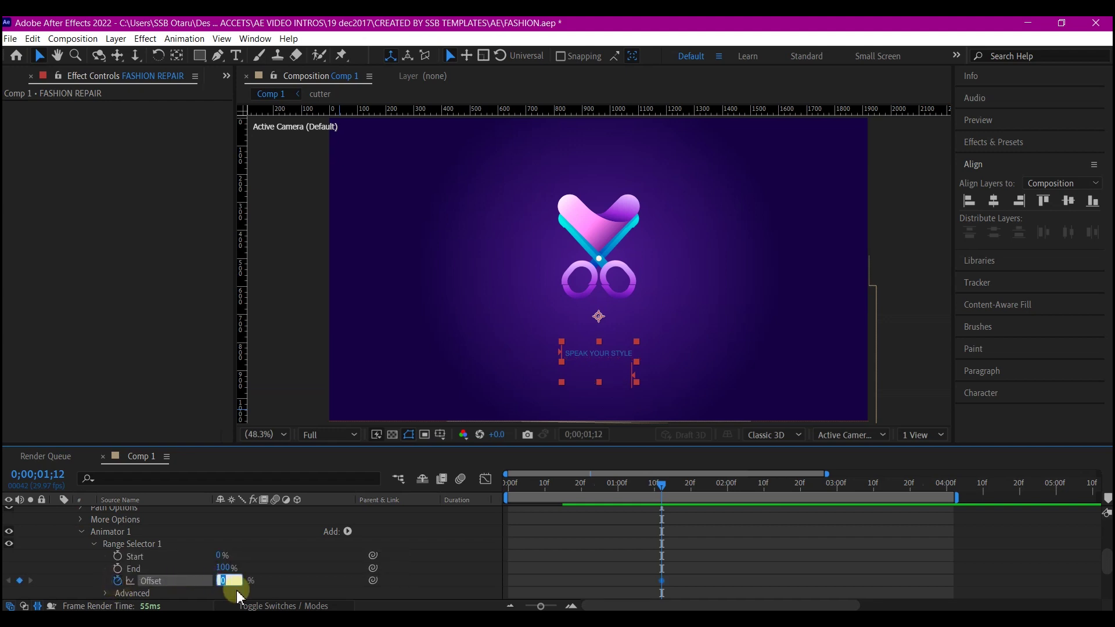
pyautogui.write('100')
pyautogui.press('Return')
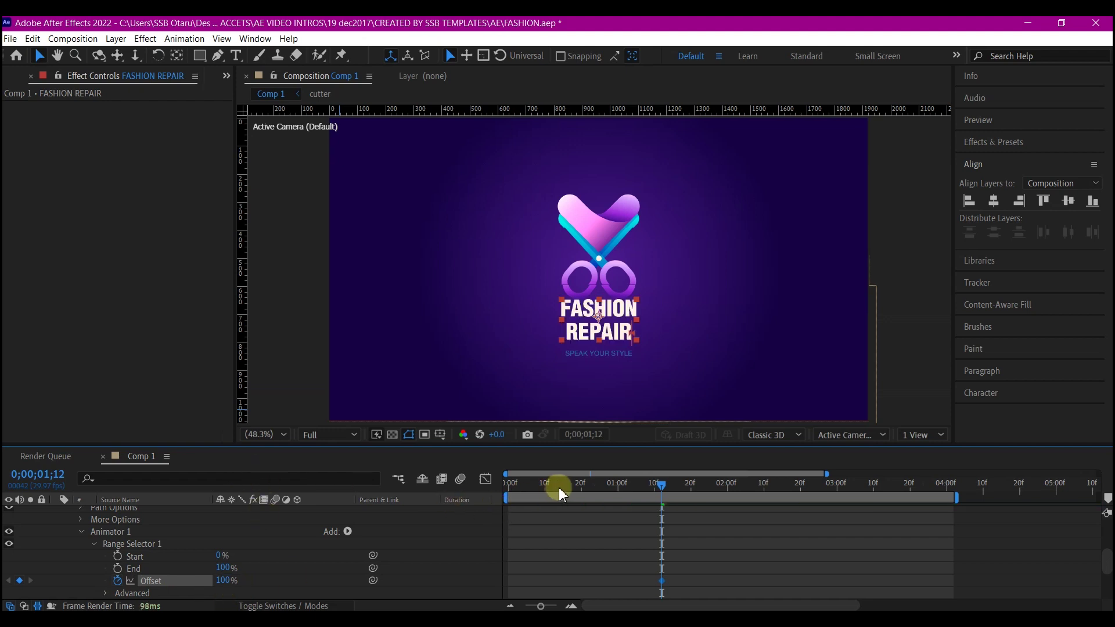
pyautogui.click(583, 486)
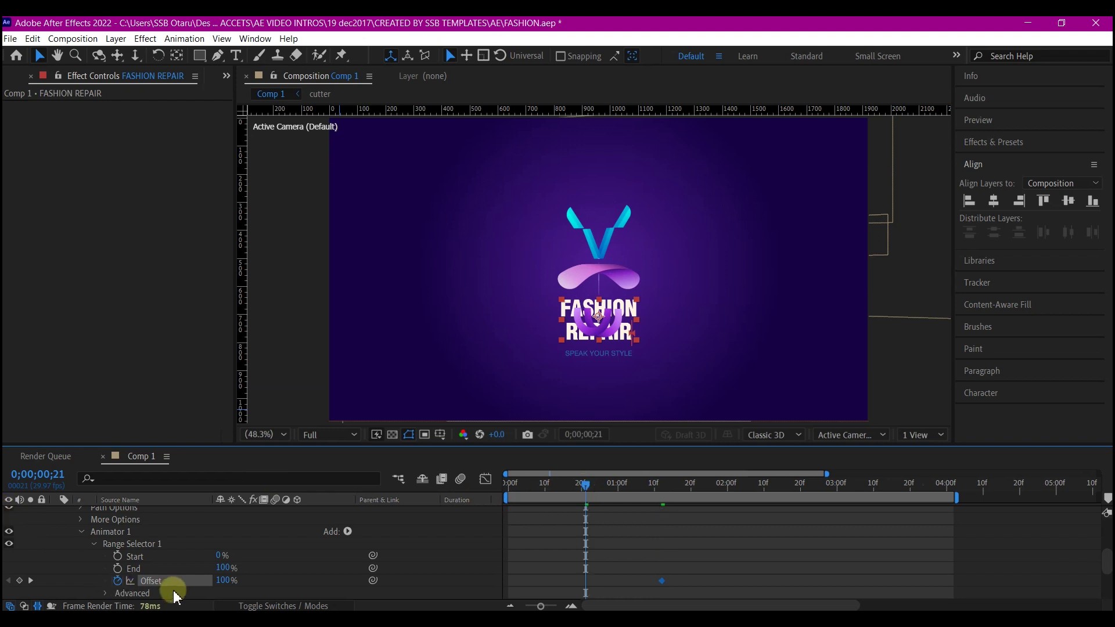
pyautogui.moveTo(222, 582); pyautogui.dragTo(399, 550)
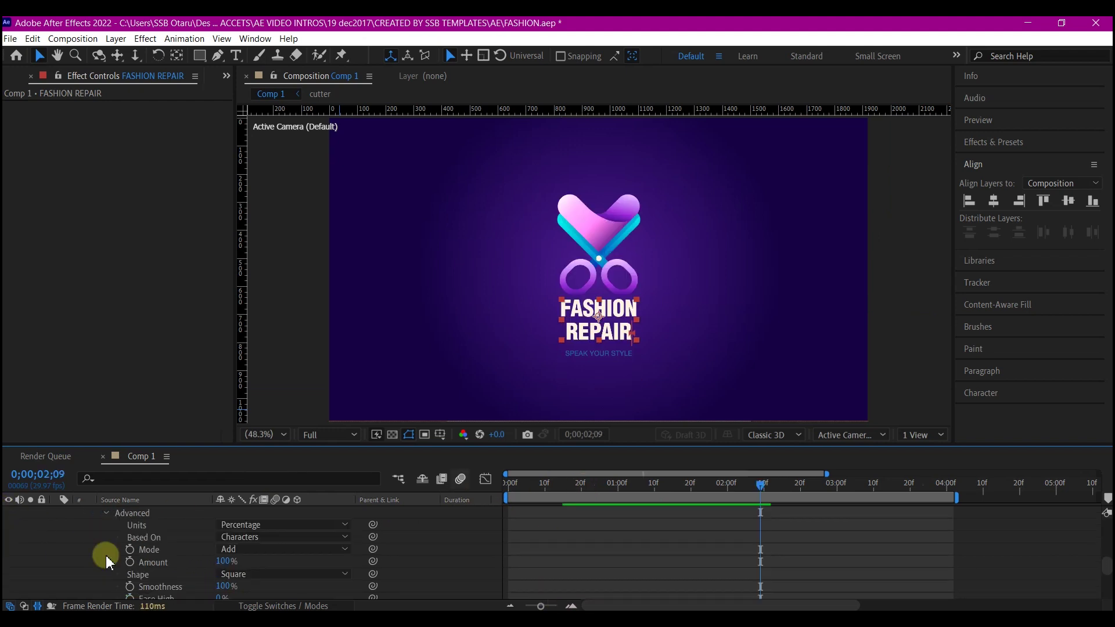
# Base FASHION REPAIR's Range Selector on Words and preview the title animation from 0;00;00;13.
pyautogui.scroll(1, 154, 561)
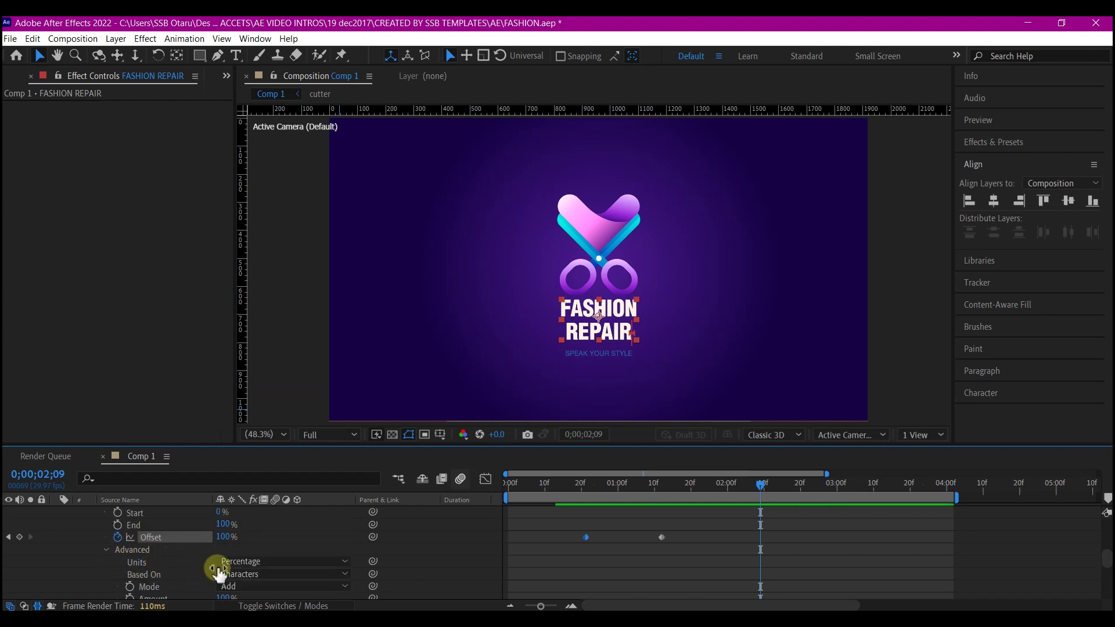
pyautogui.scroll(-1, 162, 591)
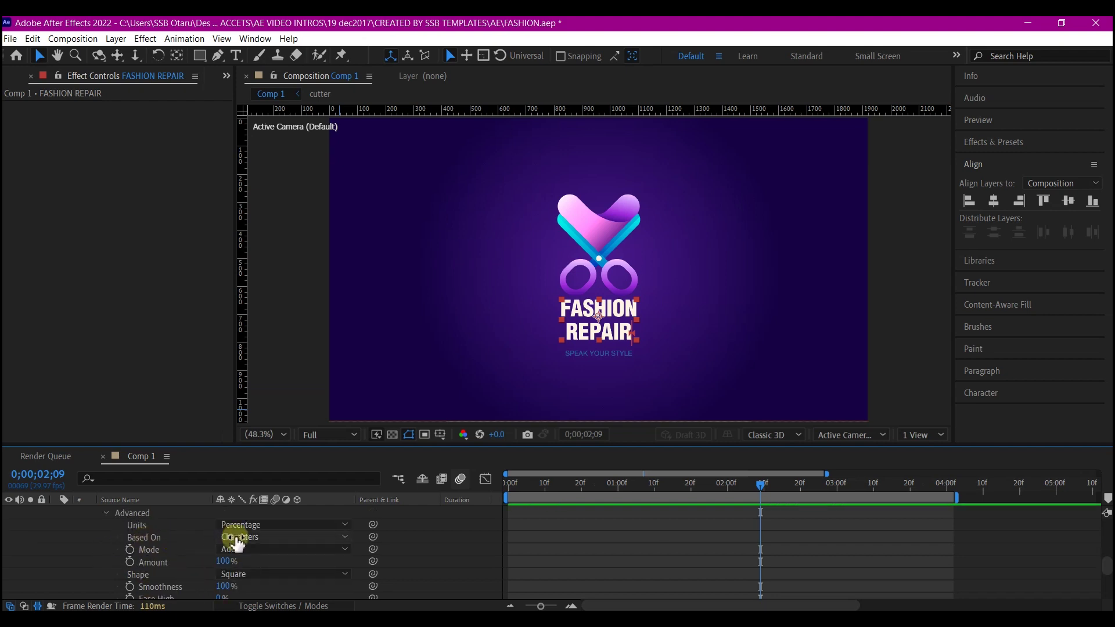
pyautogui.click(255, 538)
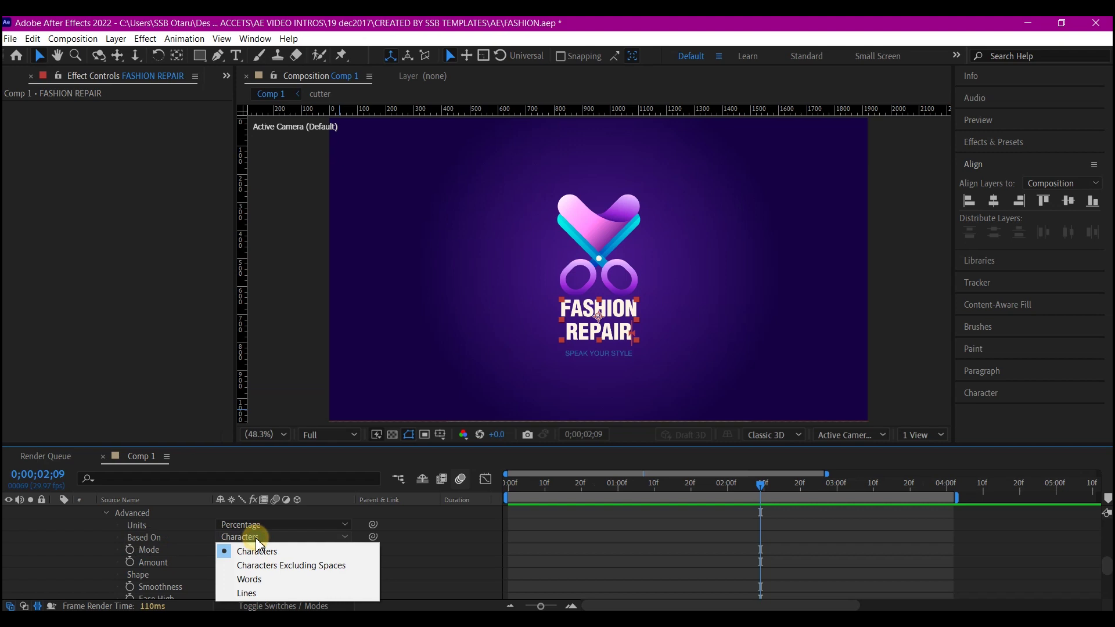
pyautogui.click(260, 581)
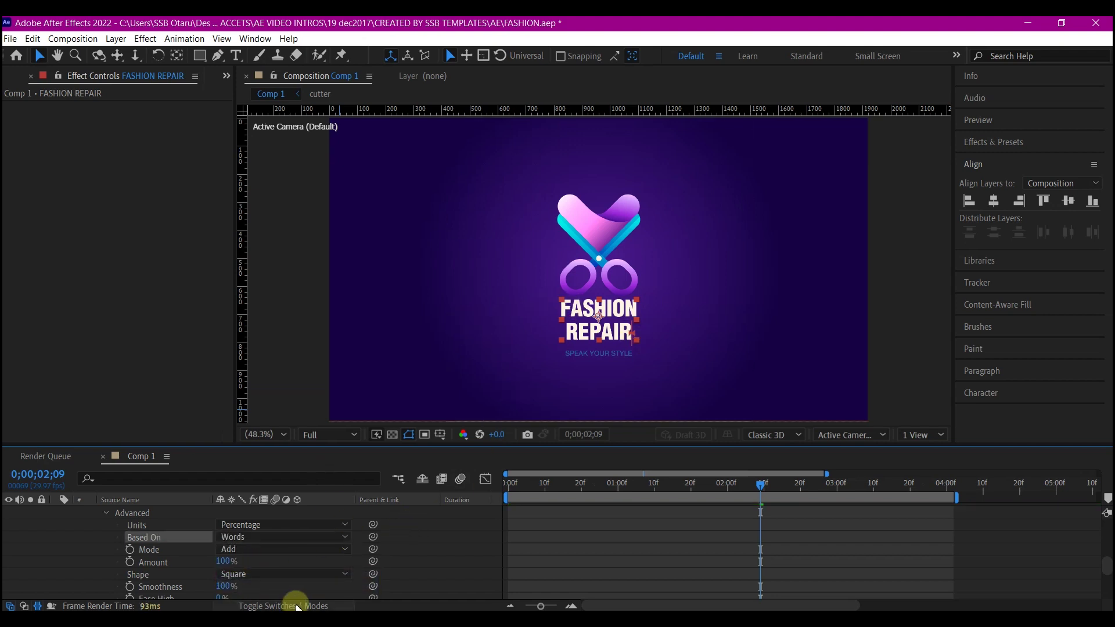
pyautogui.moveTo(572, 493); pyautogui.dragTo(556, 486)
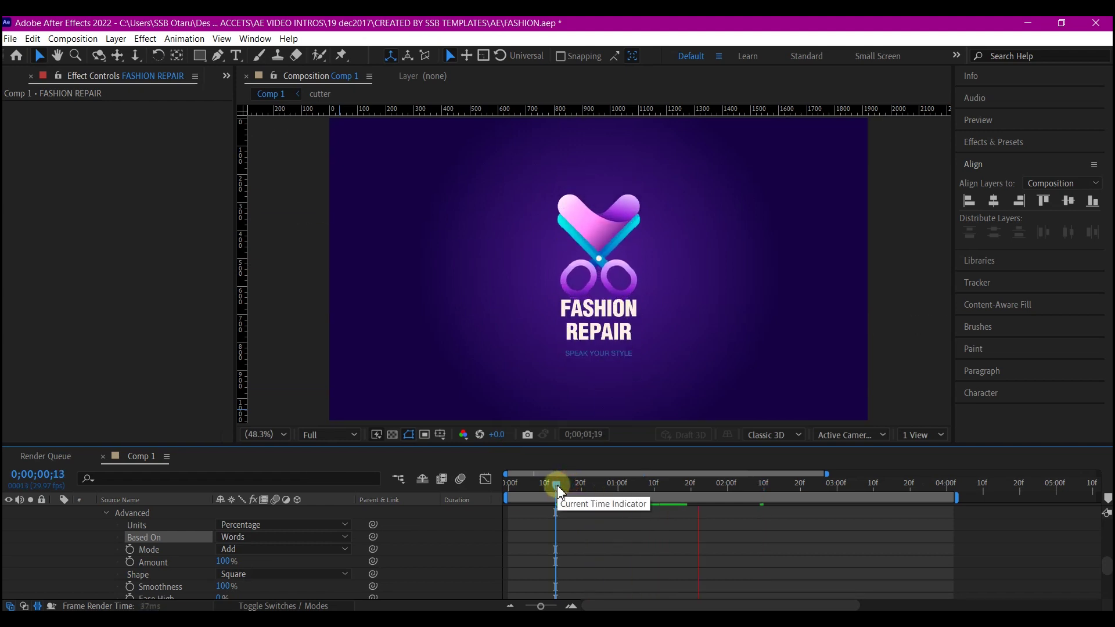
pyautogui.press('space')
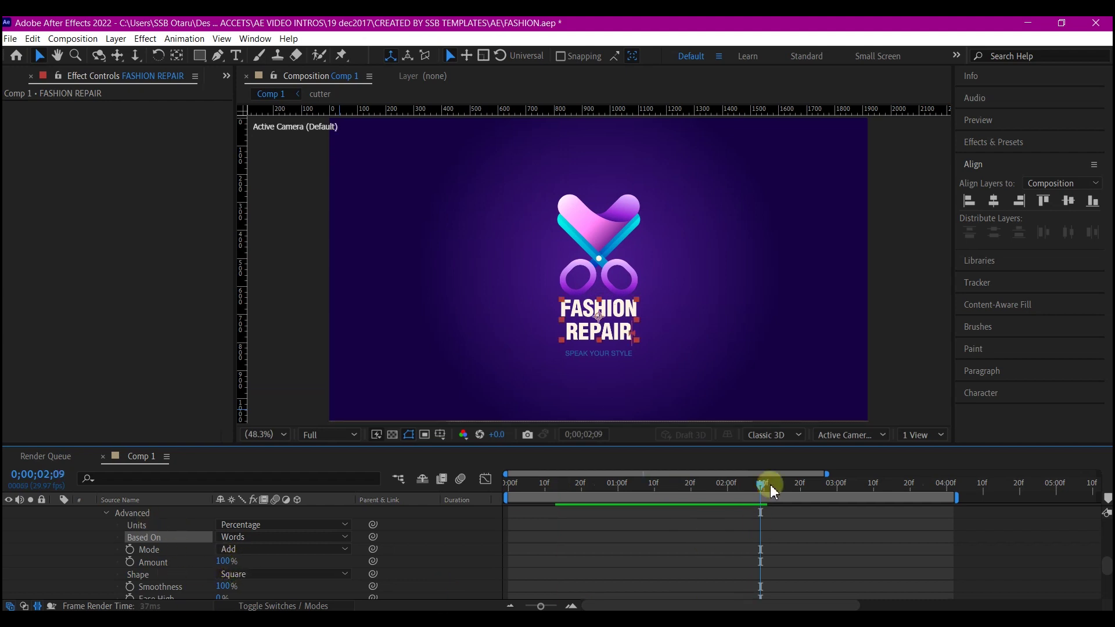
# Apply Easy Ease to both of FASHION REPAIR's Offset keyframes.
pyautogui.scroll(5, 677, 540)
pyautogui.press('u')
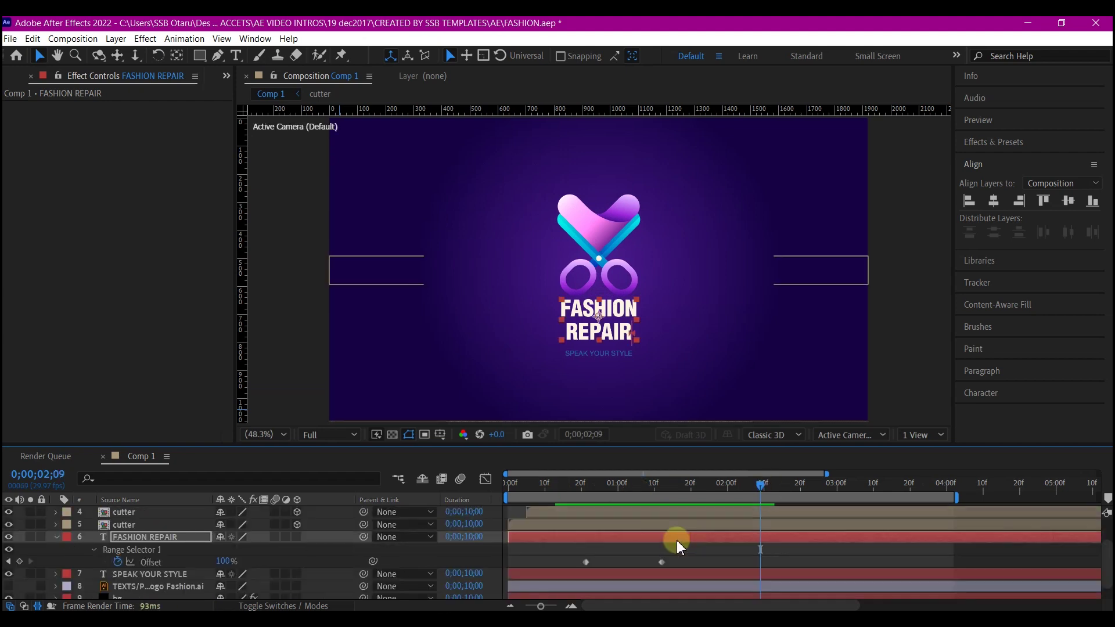
pyautogui.moveTo(679, 554); pyautogui.dragTo(561, 565)
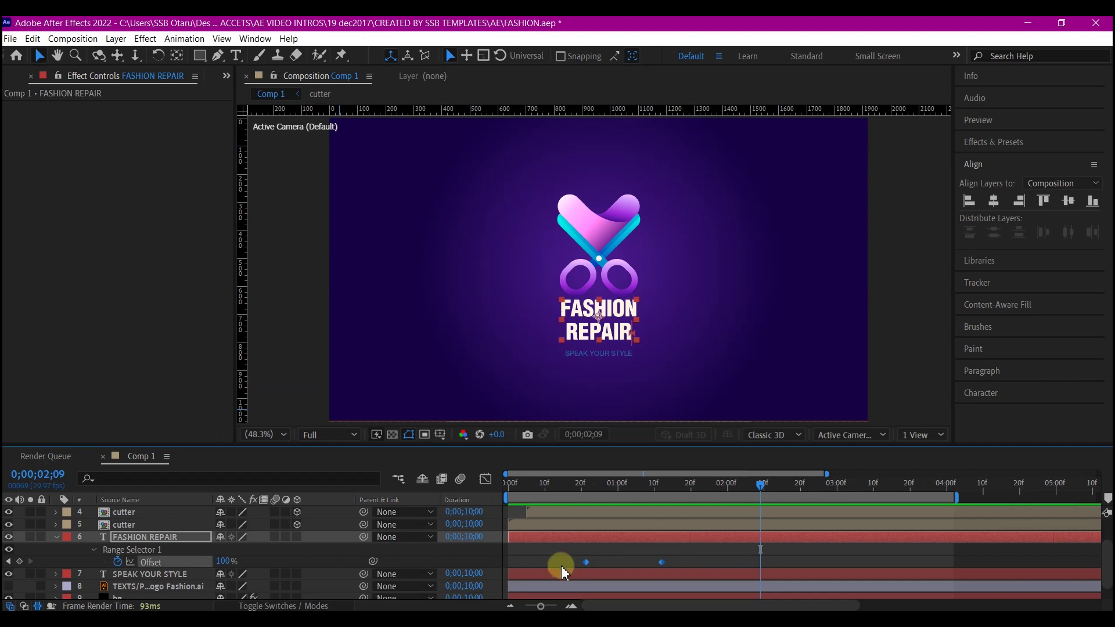
pyautogui.press('F9')
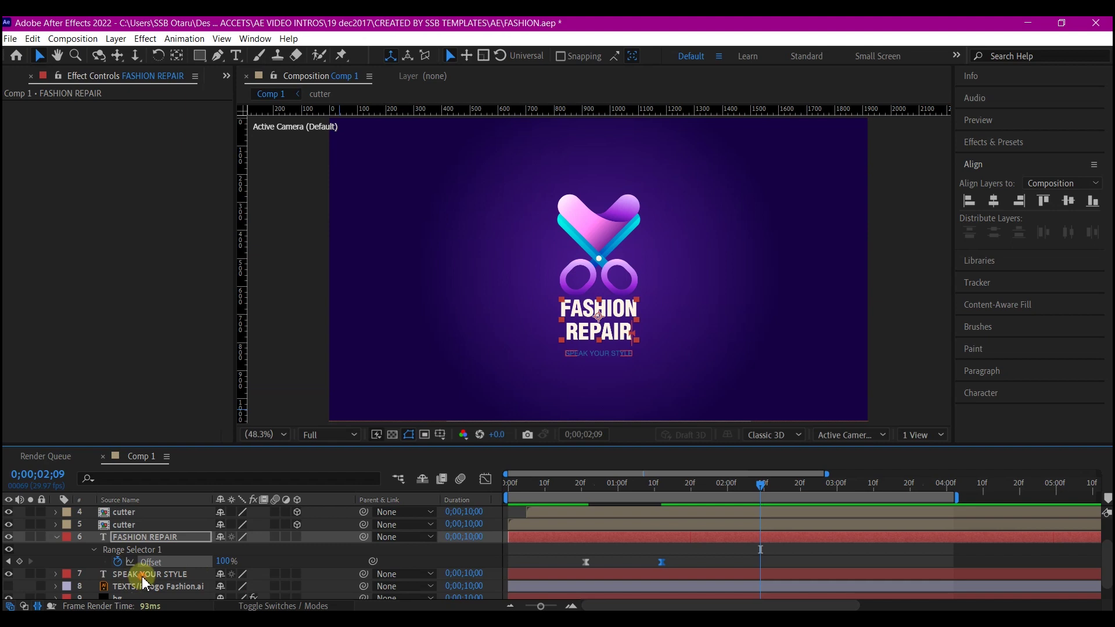
# Keyframe SPEAK YOUR STYLE's Position at its current place at 0;00;01;18 and at 960.2,771.7 at 0;00;01;02.
pyautogui.click(145, 578)
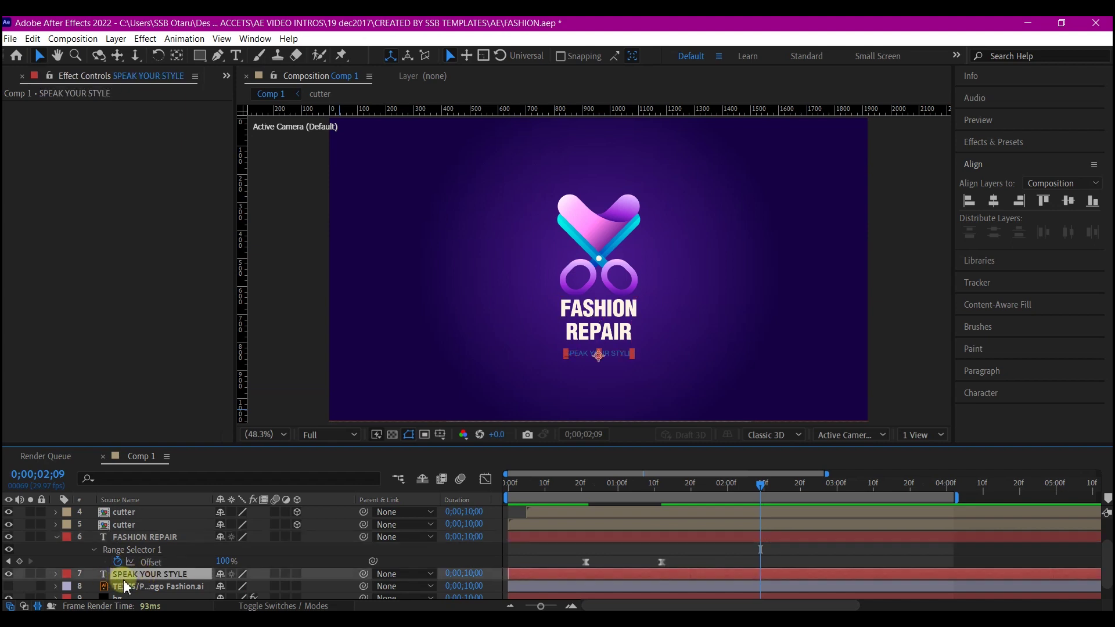
pyautogui.moveTo(564, 489); pyautogui.dragTo(684, 510)
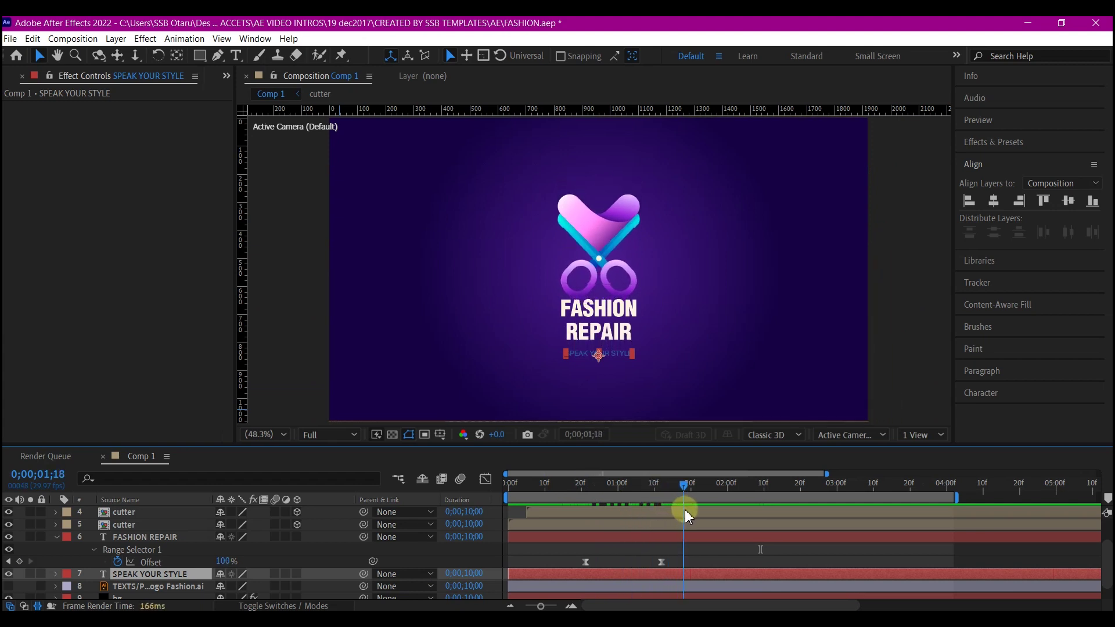
pyautogui.press('p')
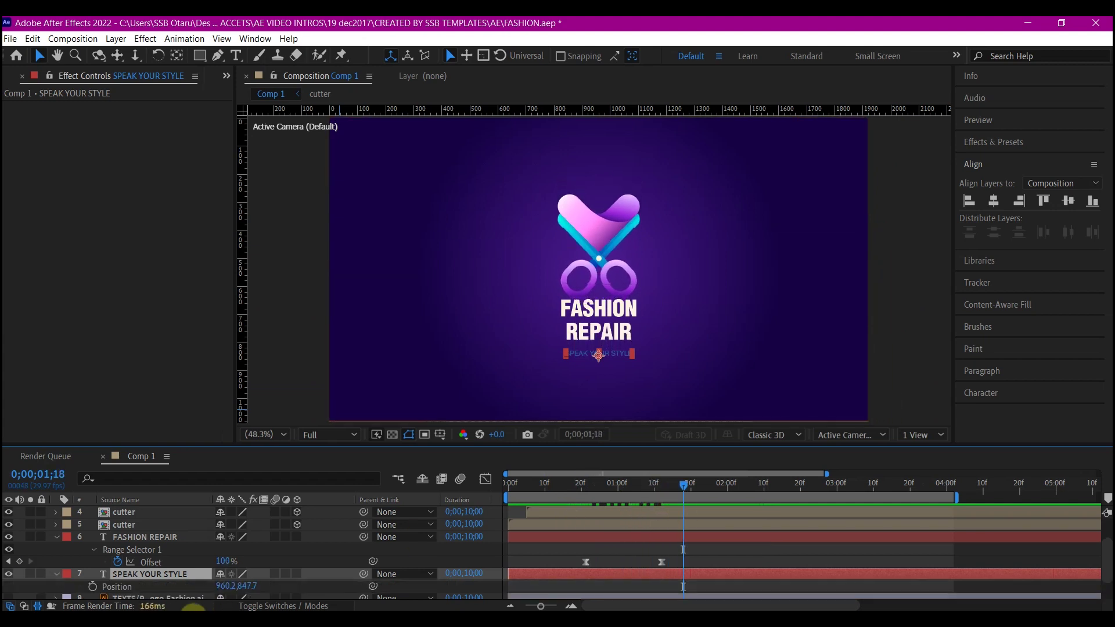
pyautogui.click(91, 588)
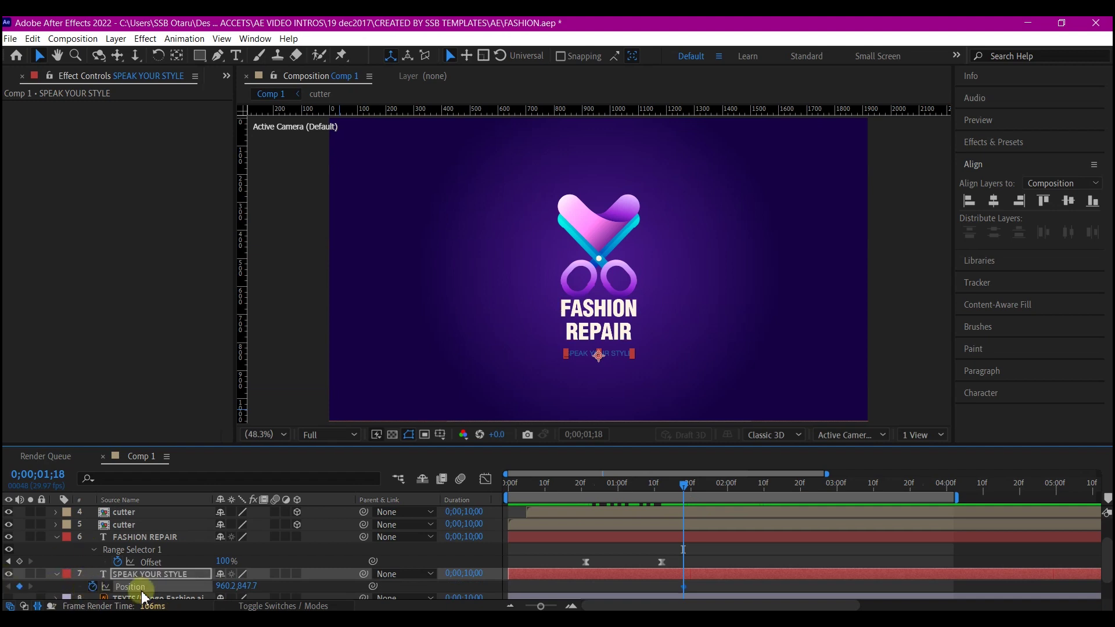
pyautogui.click(626, 487)
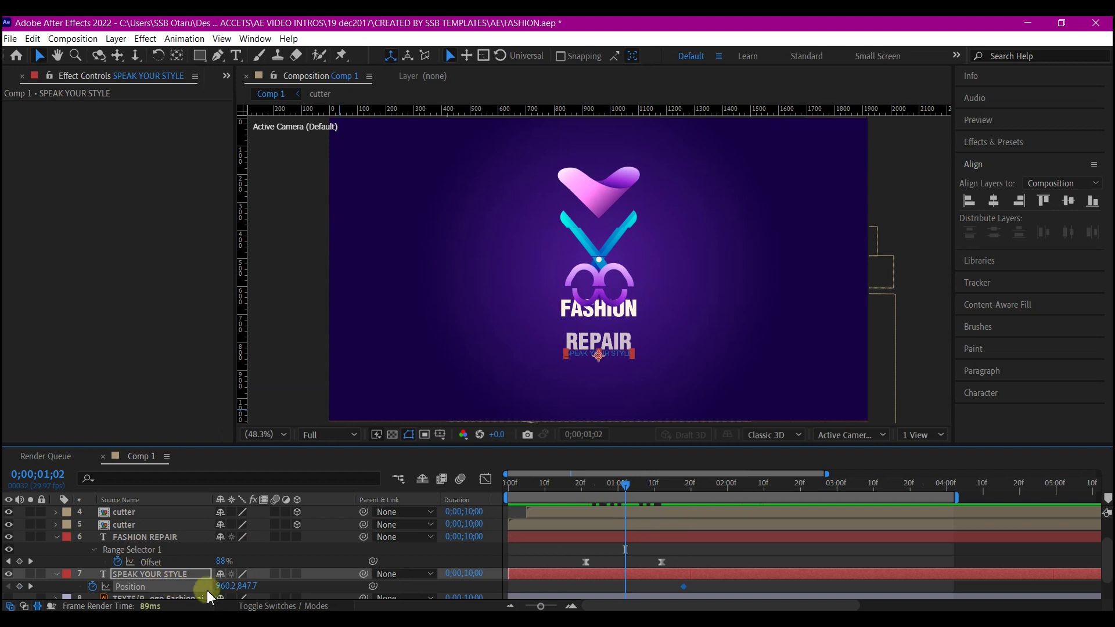
pyautogui.moveTo(244, 585); pyautogui.dragTo(191, 585)
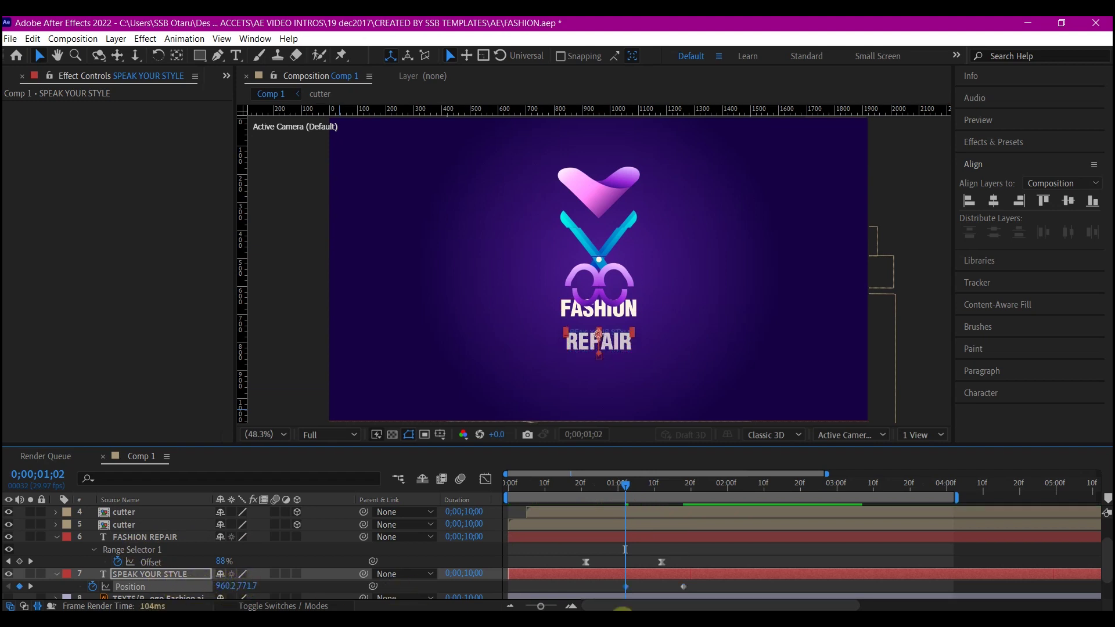
# Keyframe SPEAK YOUR STYLE's Opacity at 100% at 0;00;01;18 and 0% at 0;00;01;02.
pyautogui.click(30, 587)
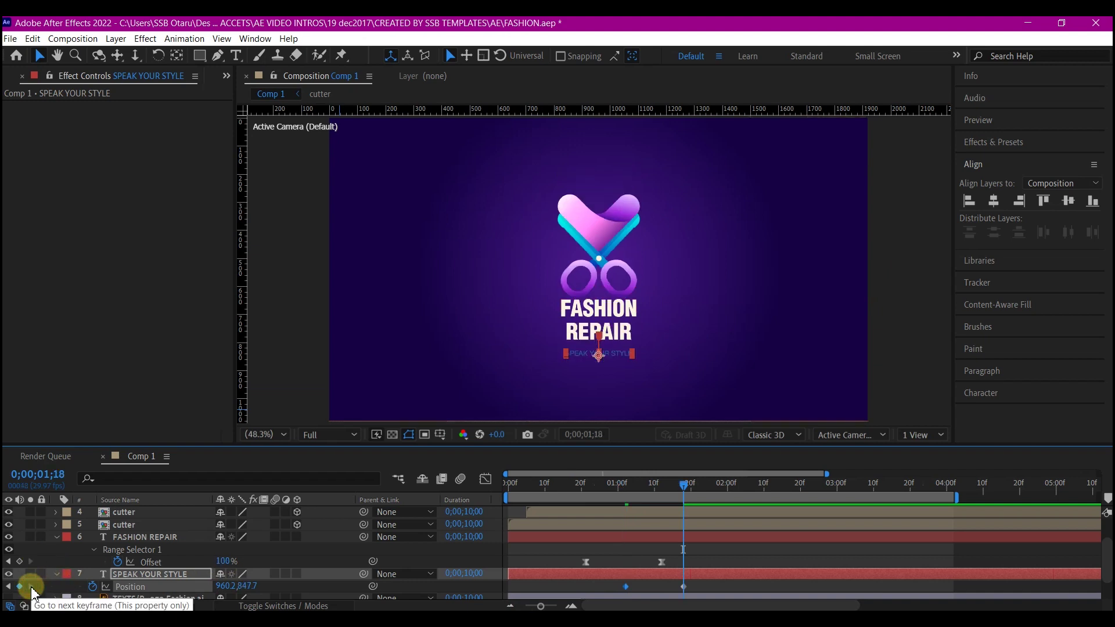
pyautogui.hotkey('shift', 't')
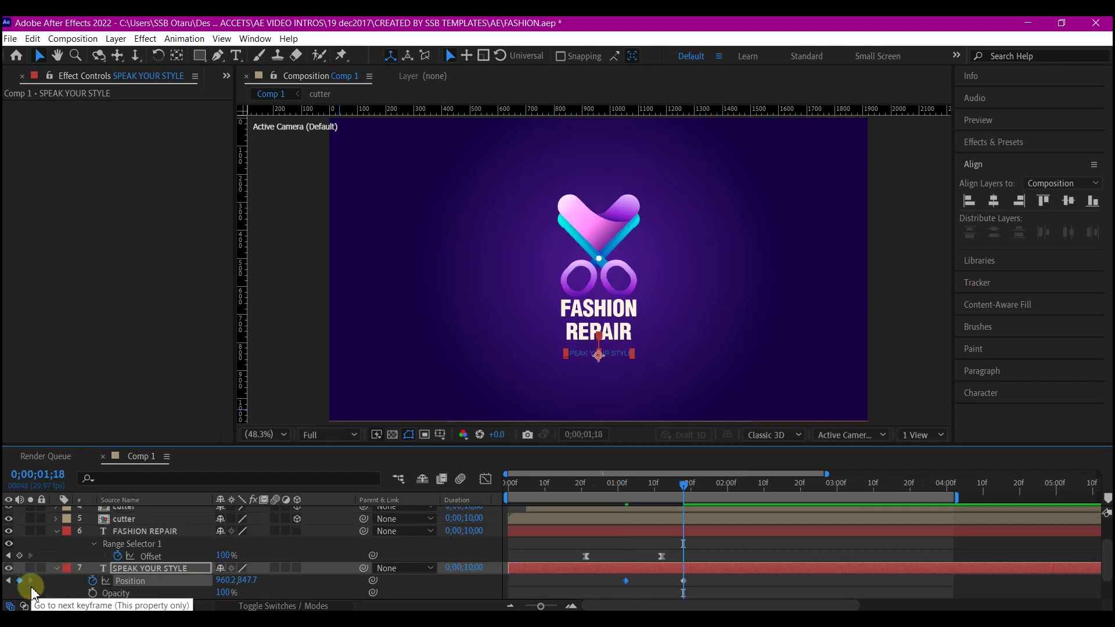
pyautogui.click(92, 593)
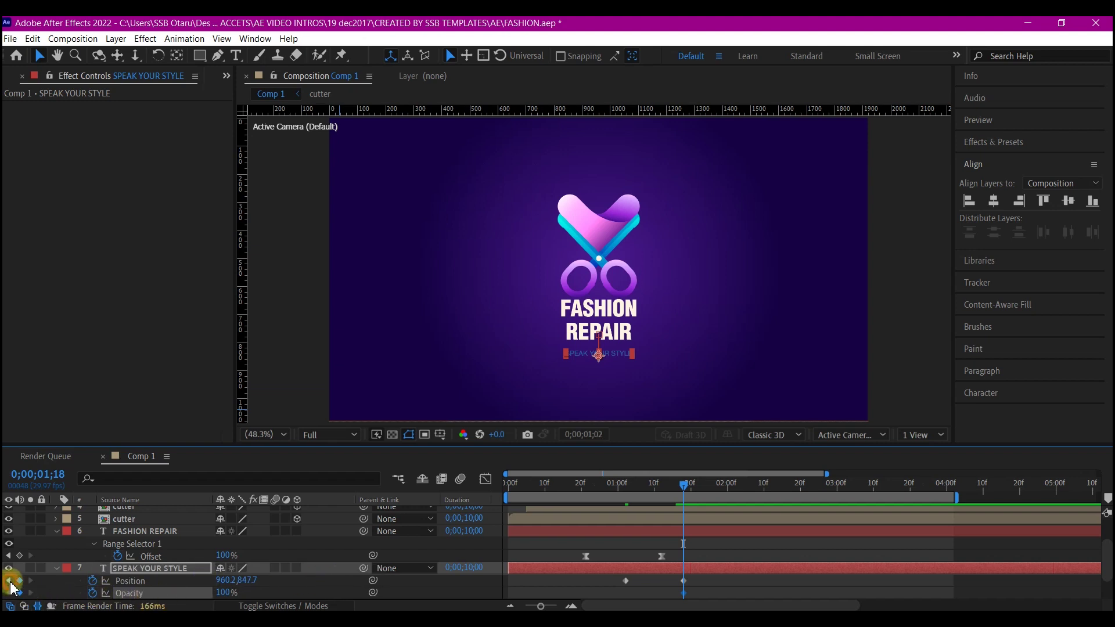
pyautogui.click(9, 582)
pyautogui.click(224, 592)
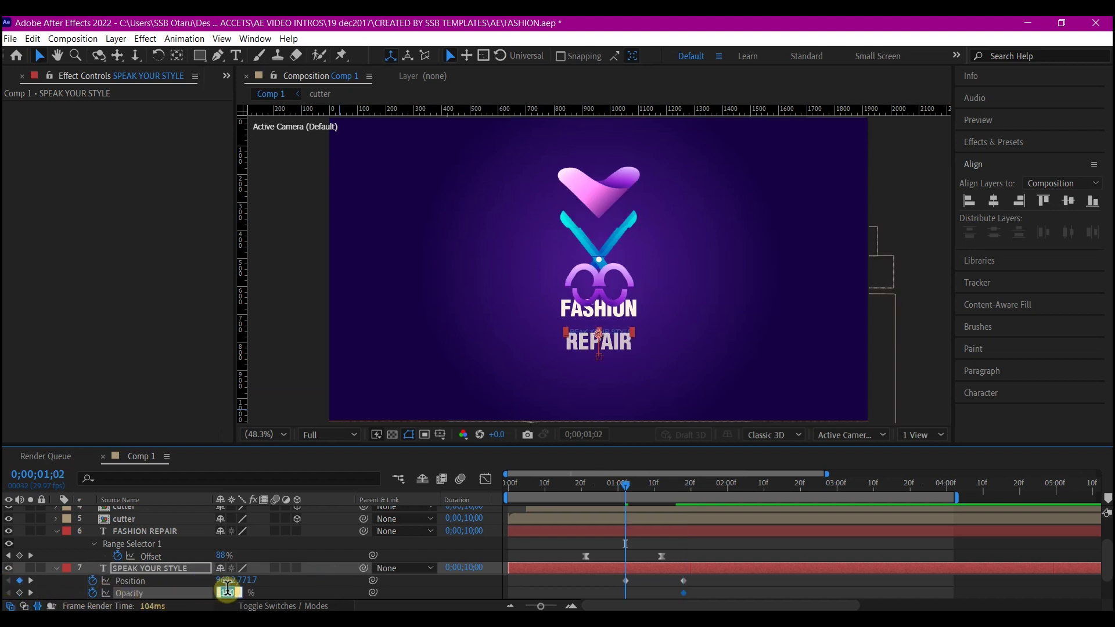
pyautogui.write('0')
pyautogui.press('Return')
# Preview the finished Fashon Logo Animation composition and examine its Cutter layers and the logo frame at 0;00;01;19.
pyautogui.press('space')
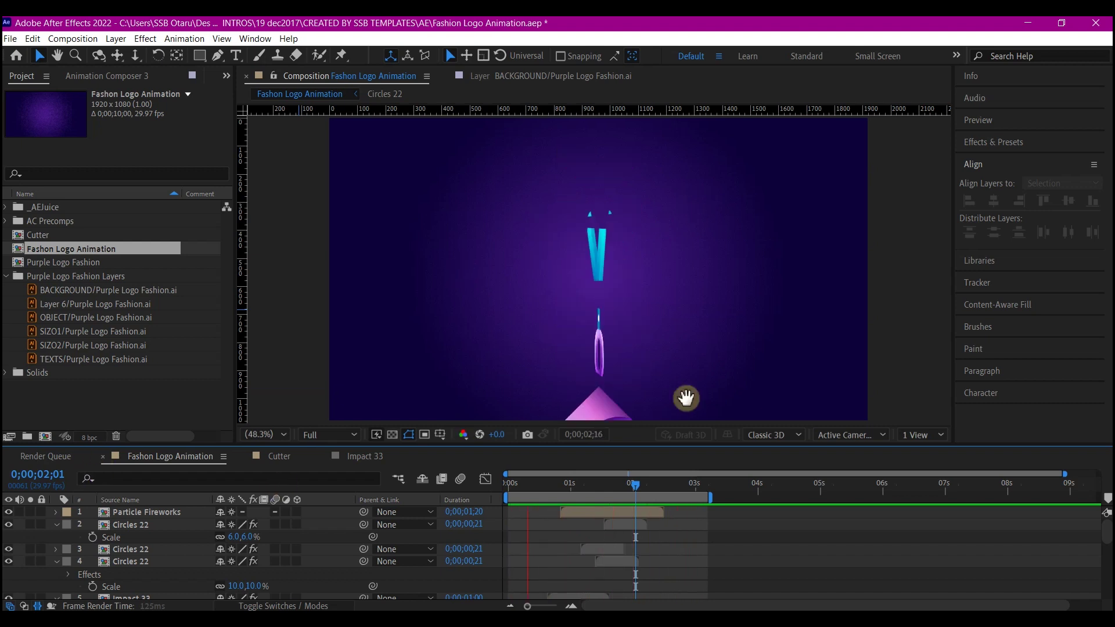
pyautogui.scroll(-6, 130, 549)
pyautogui.click(127, 549)
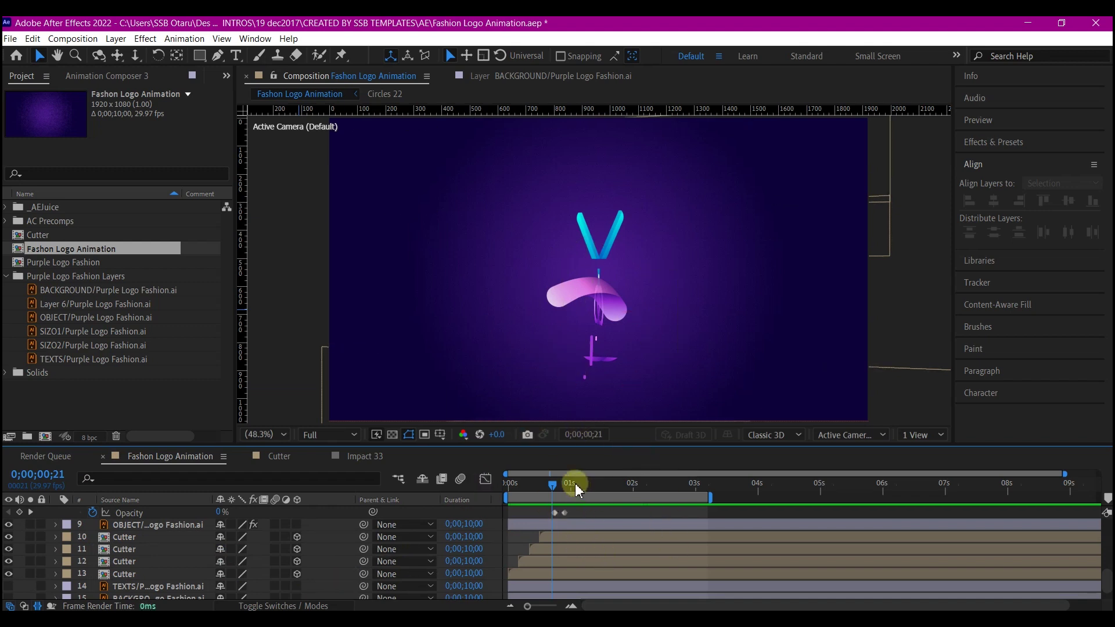
pyautogui.moveTo(557, 490); pyautogui.dragTo(617, 498)
pyautogui.click(552, 328)
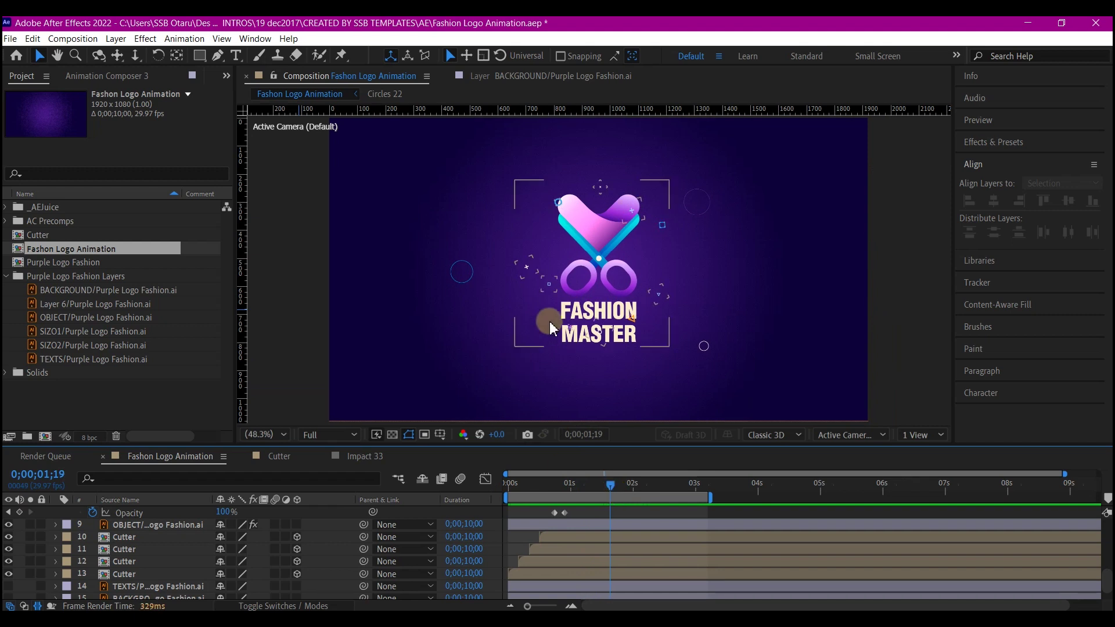
pyautogui.click(599, 349)
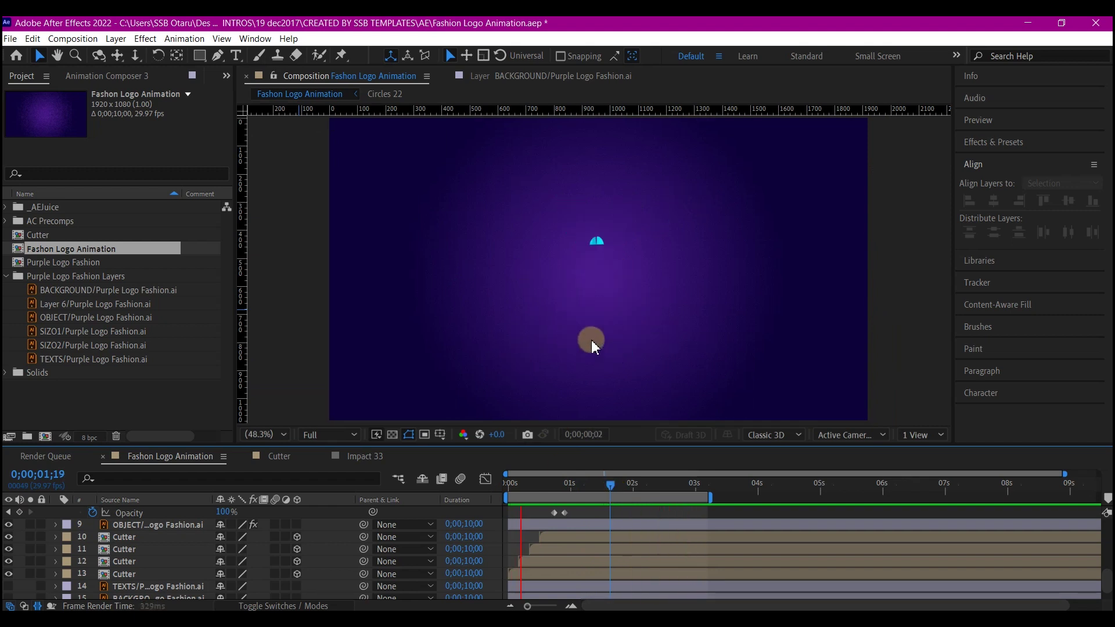